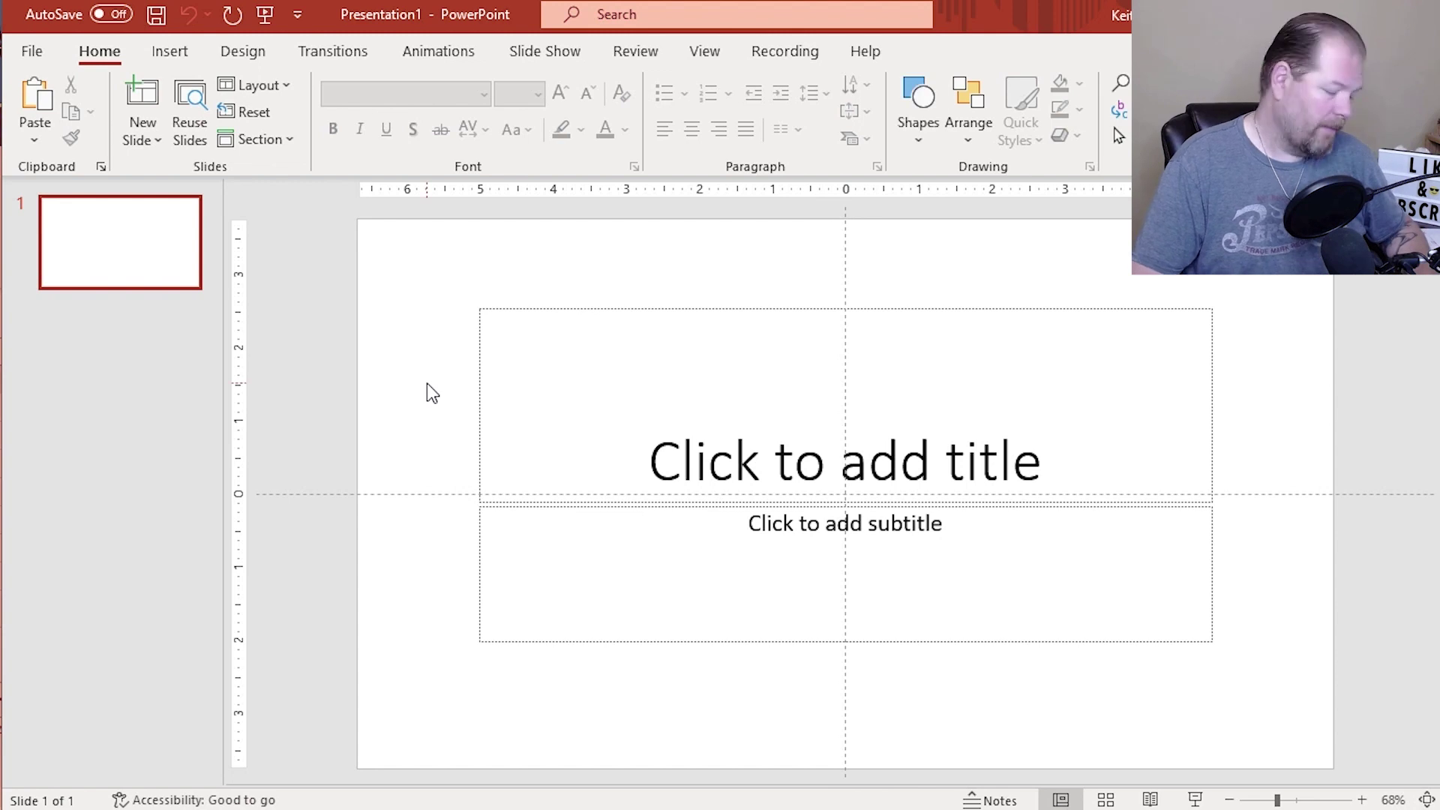
Step: Delete the title and subtitle placeholders and set a custom 8 × 10 in slide size, ensuring fit
{"action": "key", "text": "ctrl+a"}
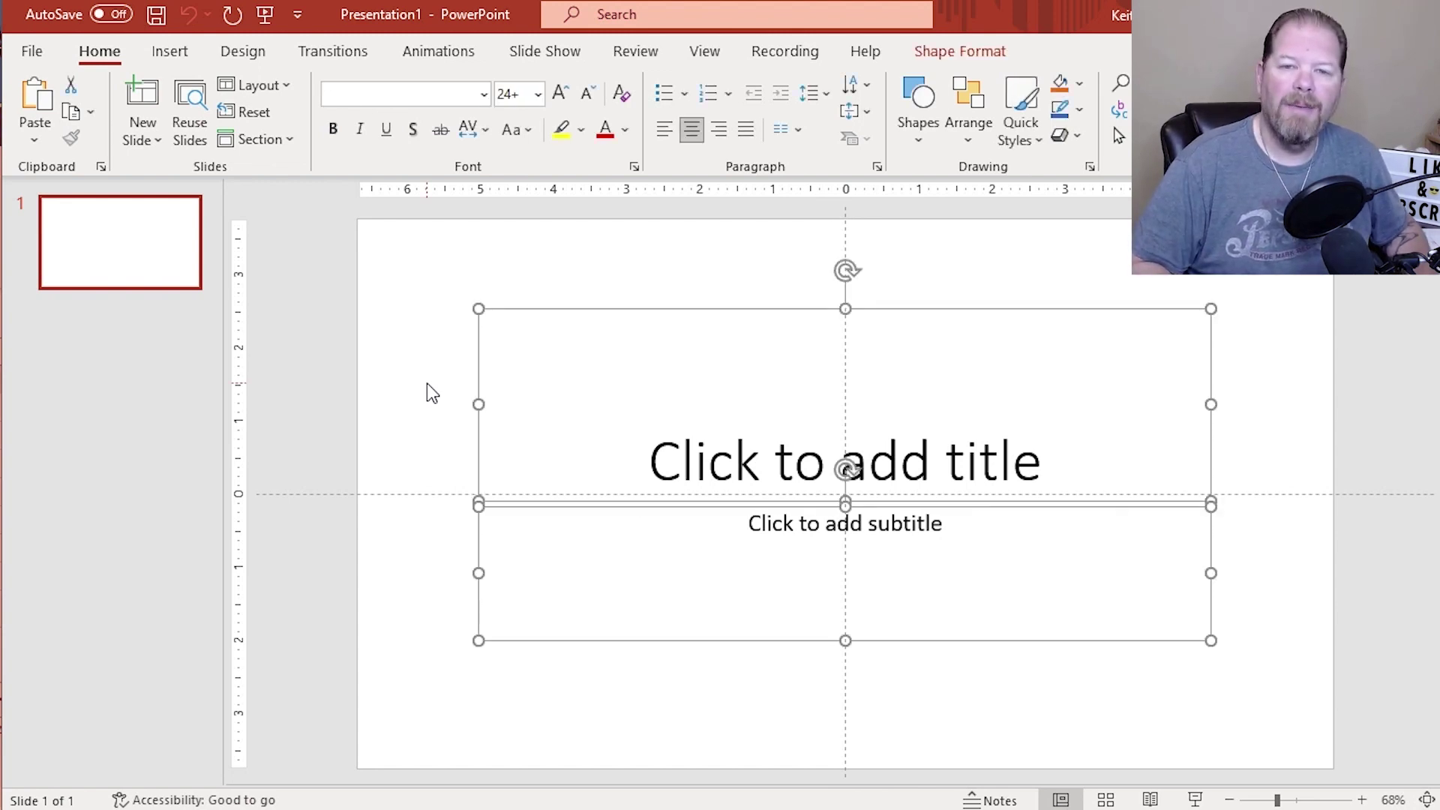
{"action": "key", "text": "Delete"}
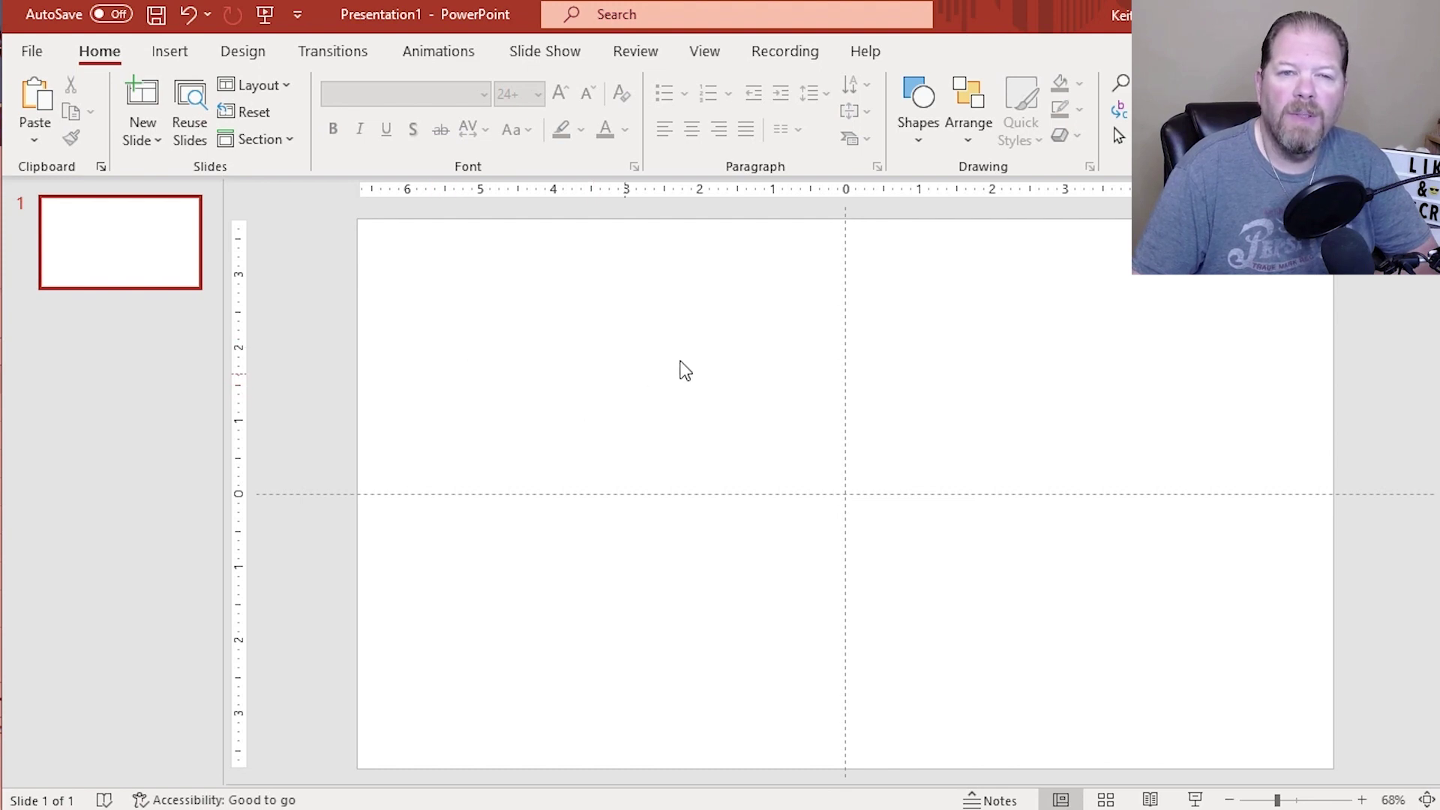
{"action": "left_click", "coordinate": [232, 55]}
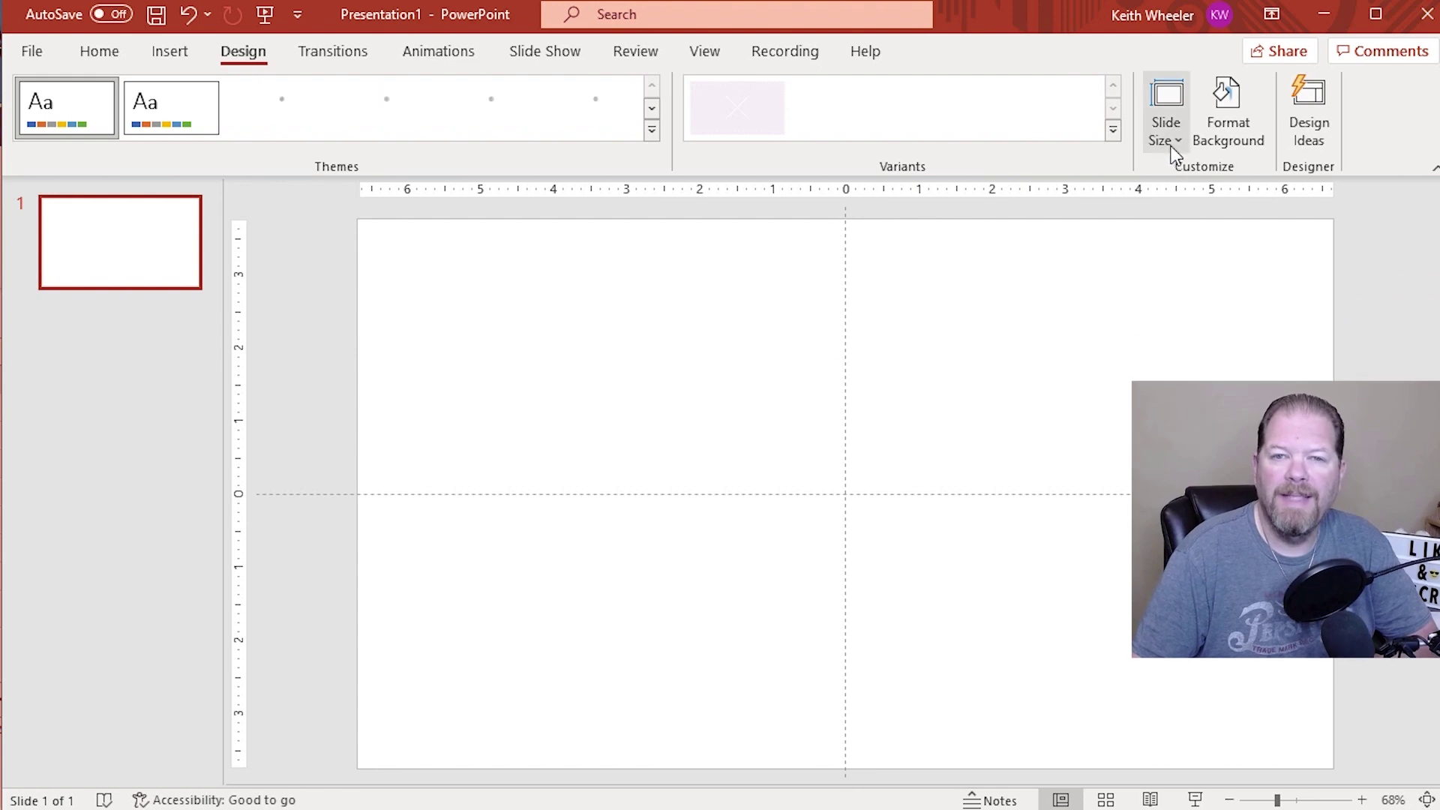
{"action": "left_click", "coordinate": [1167, 133]}
{"action": "left_click", "coordinate": [1218, 283]}
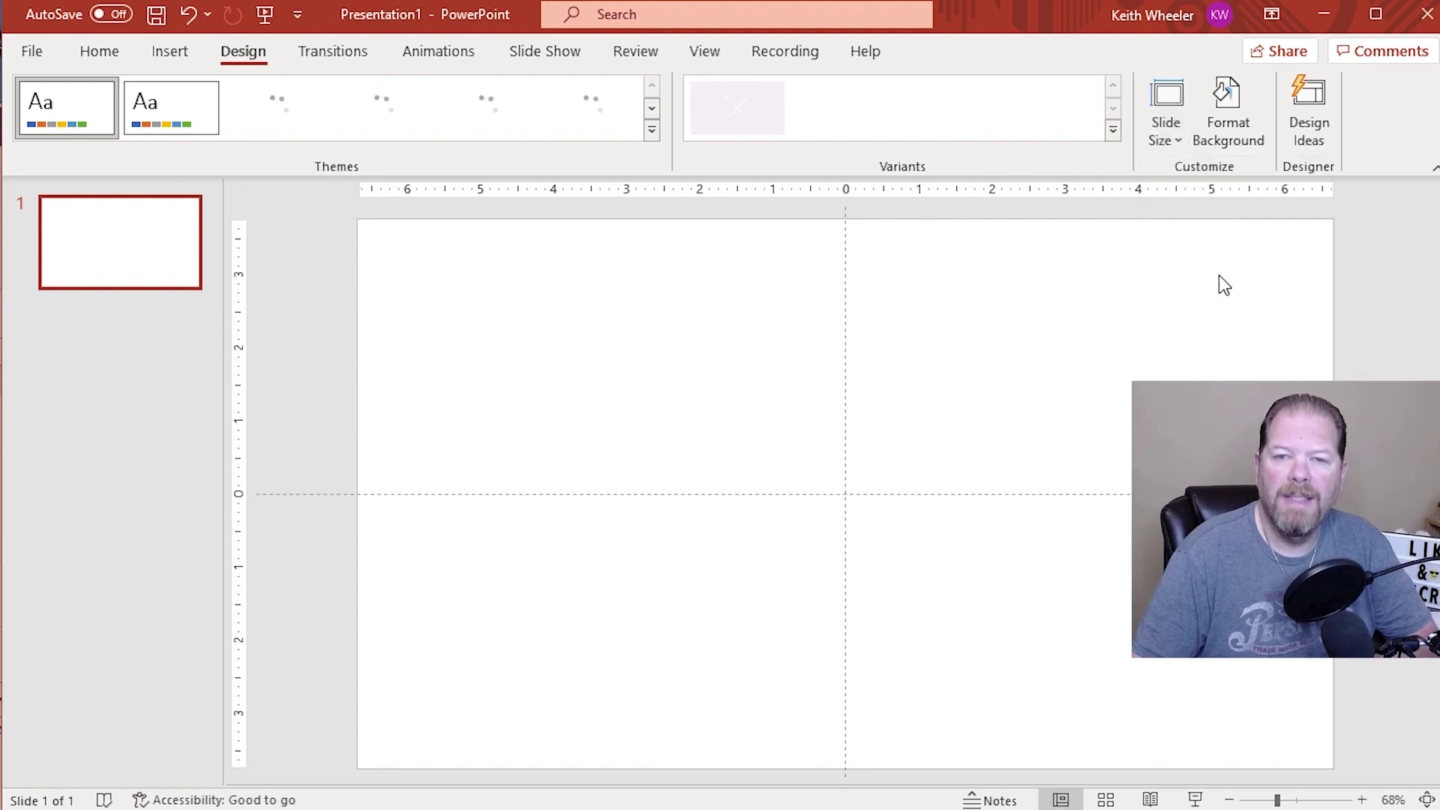
{"action": "left_click_drag", "start_coordinate": [585, 383], "coordinate": [542, 382]}
{"action": "type", "text": "8"}
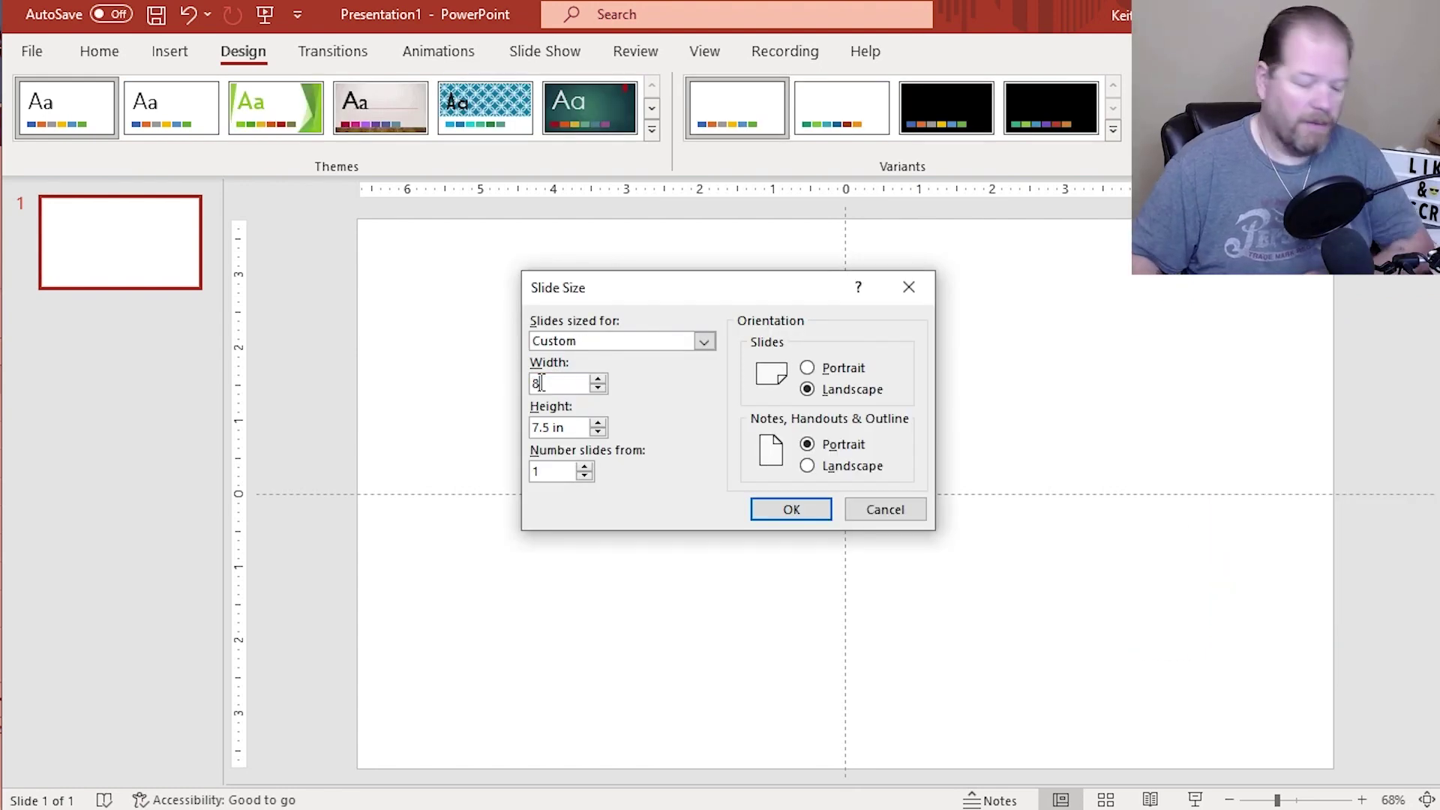
{"action": "key", "text": "Tab"}
{"action": "type", "text": "10"}
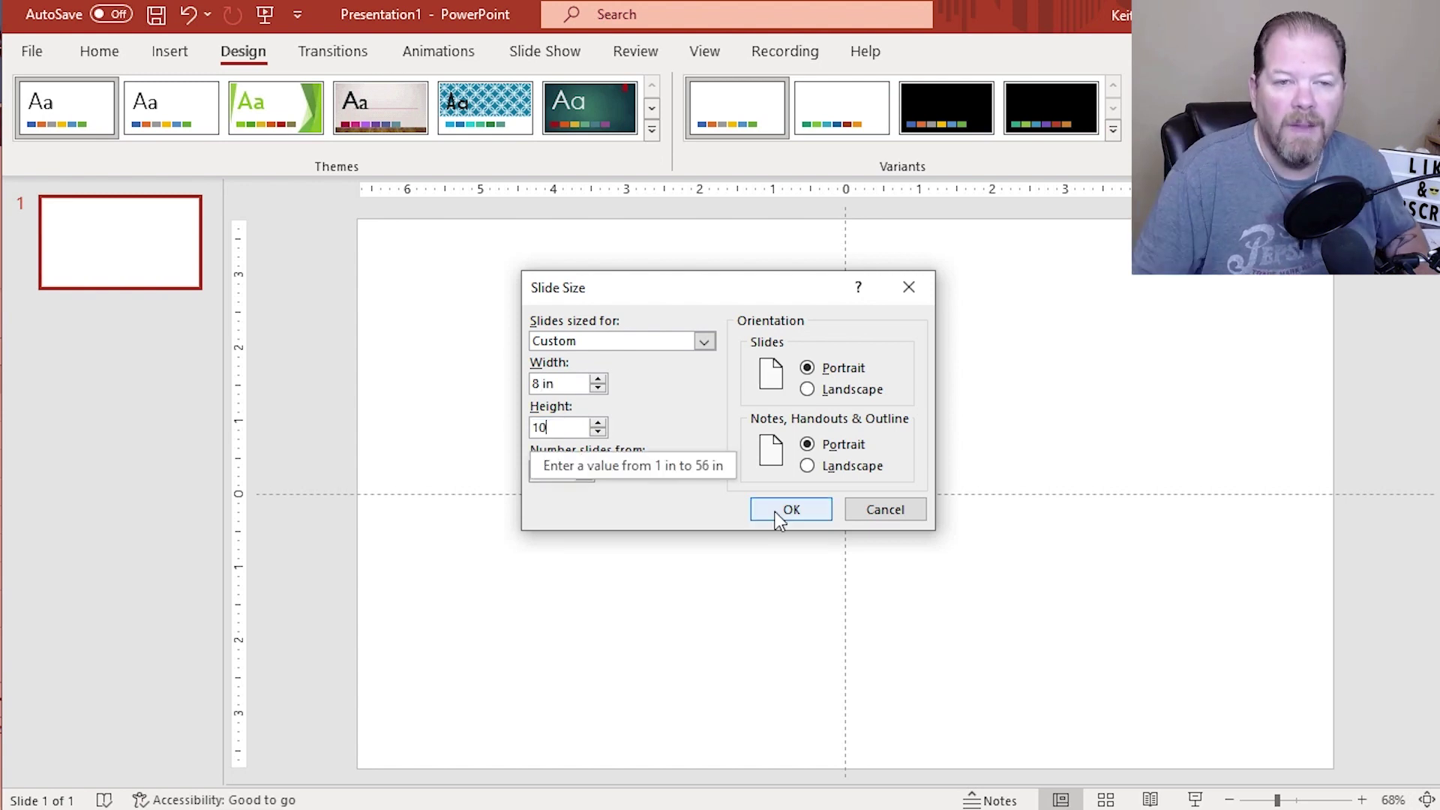
{"action": "left_click", "coordinate": [775, 510]}
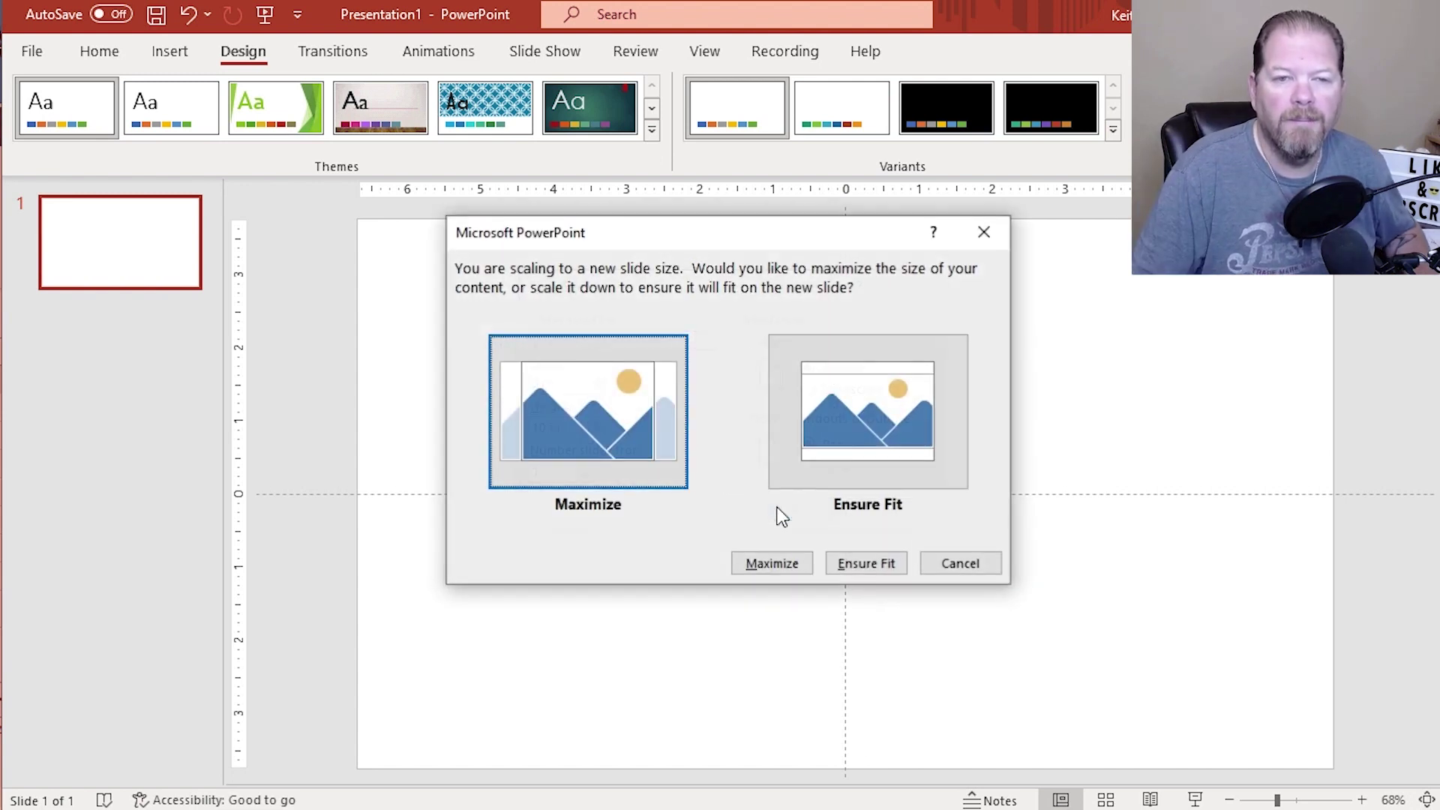
{"action": "left_click", "coordinate": [931, 448]}
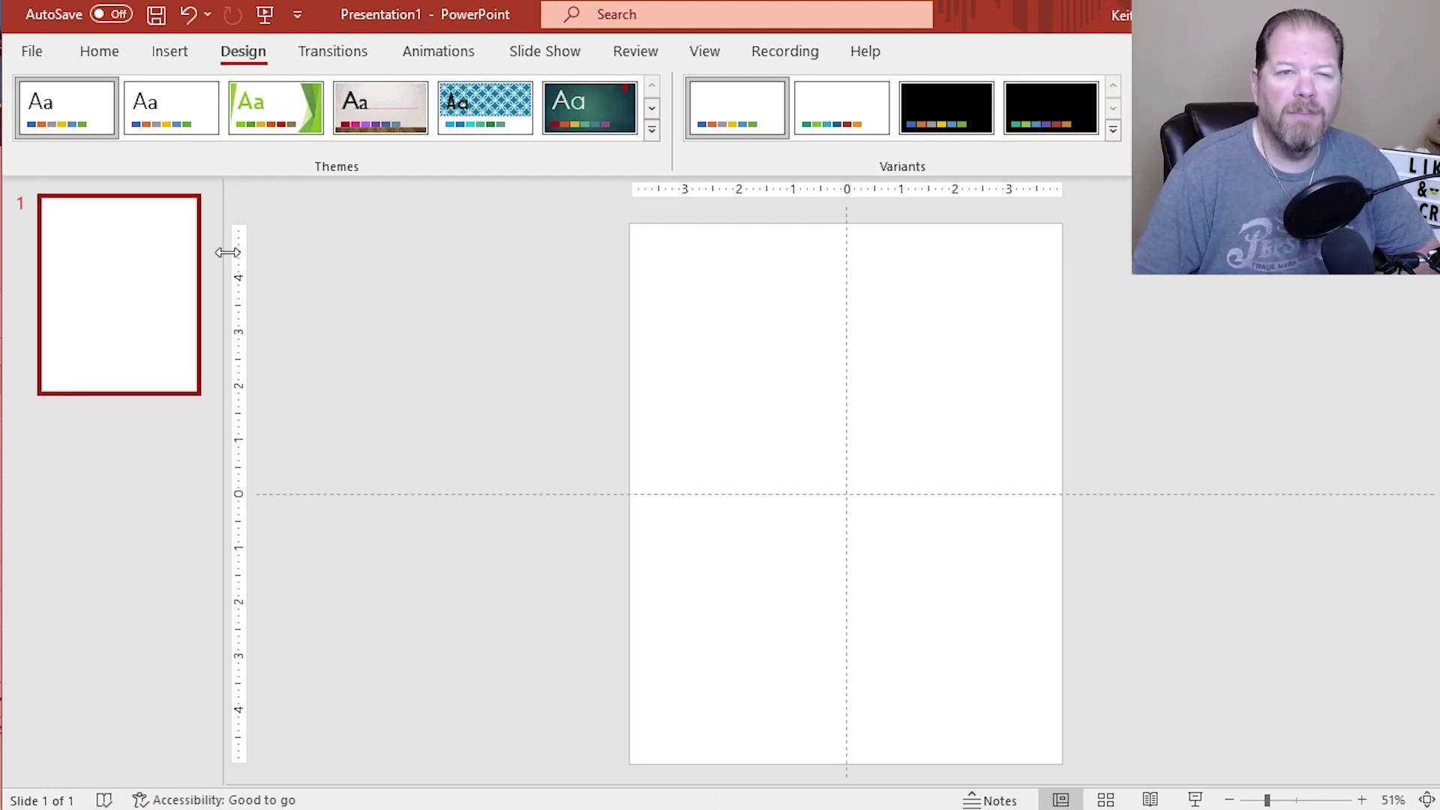
Step: Draw a rectangle and size it to 10 in tall by 0.5 in wide
{"action": "left_click", "coordinate": [181, 55]}
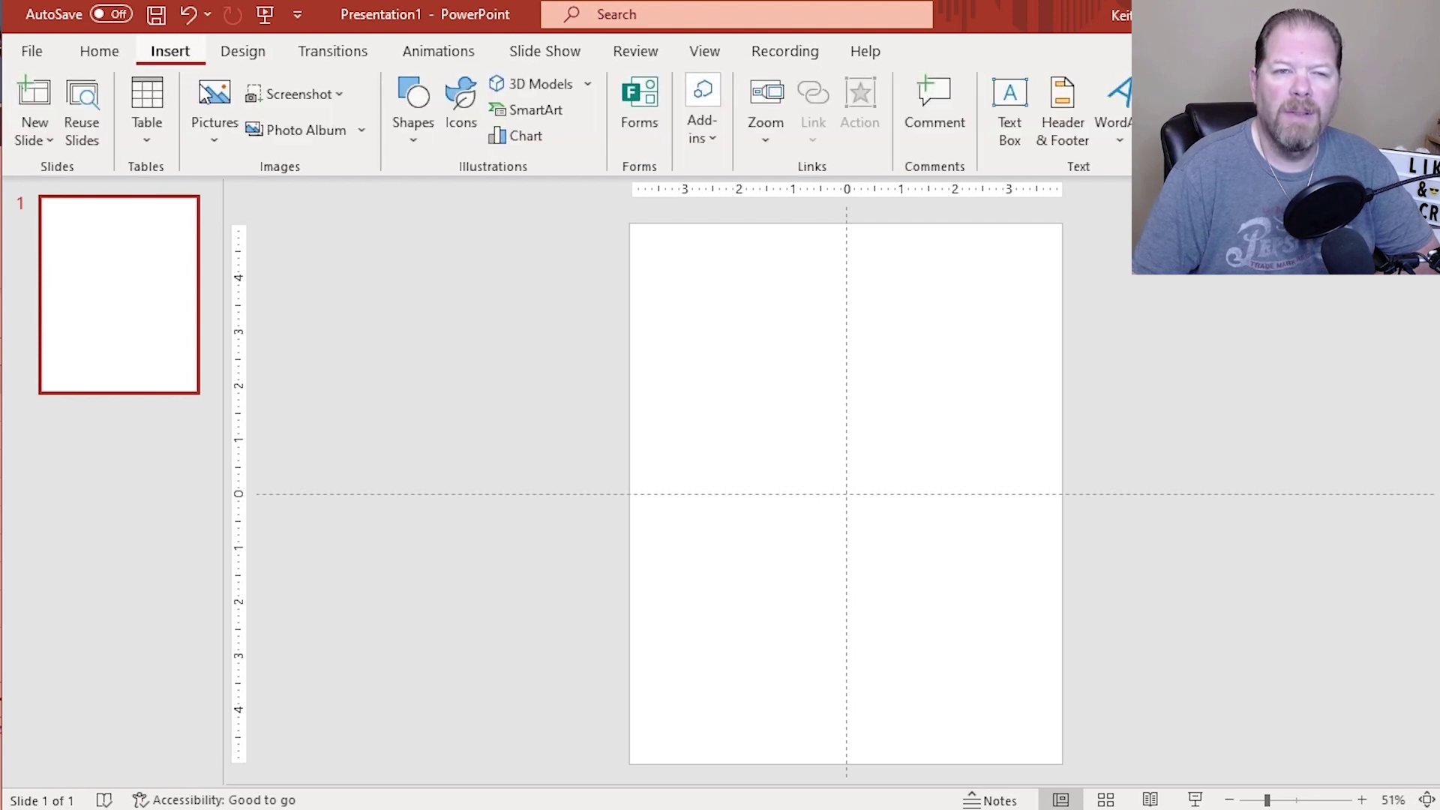
{"action": "left_click", "coordinate": [413, 101]}
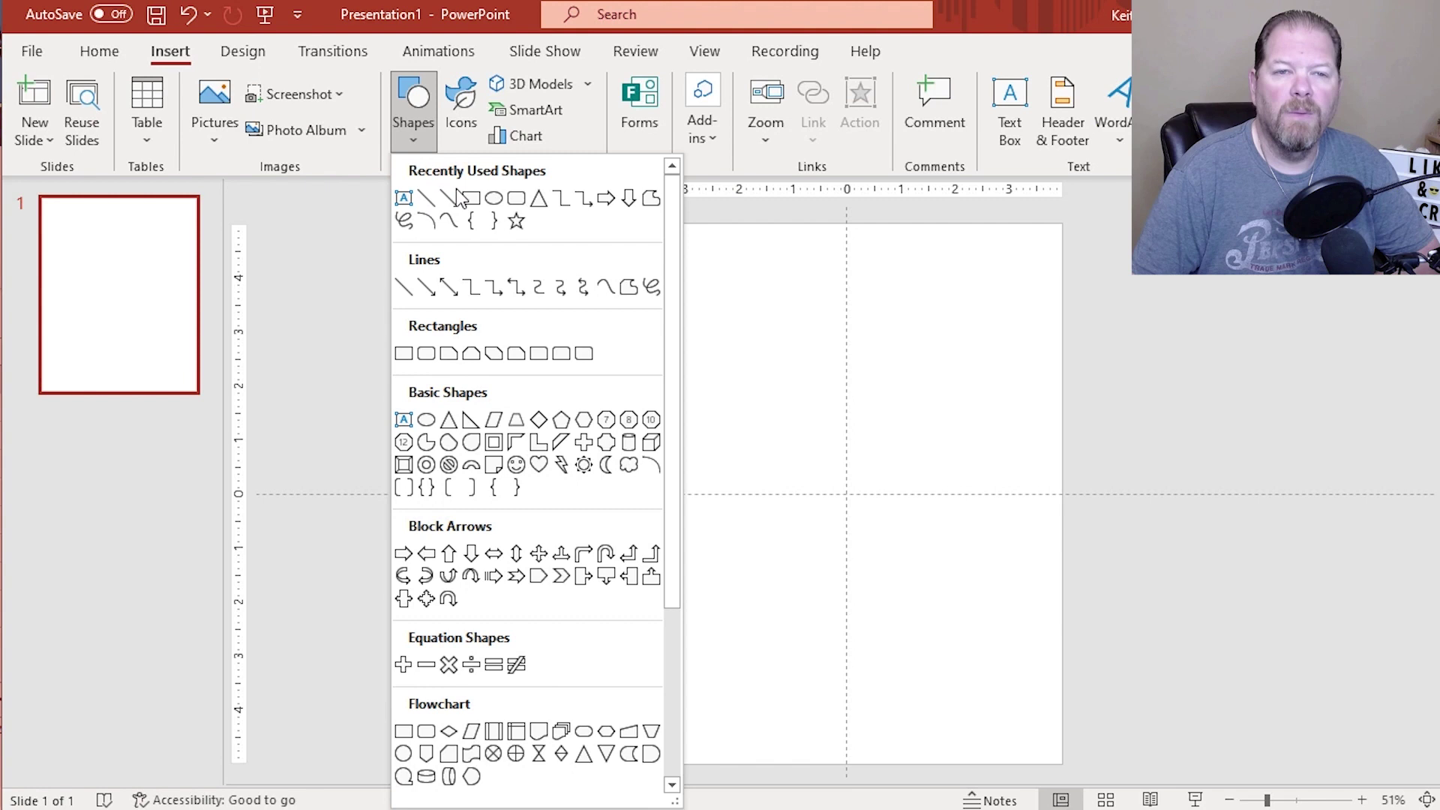
{"action": "left_click", "coordinate": [462, 204]}
{"action": "left_click_drag", "start_coordinate": [665, 293], "coordinate": [728, 426]}
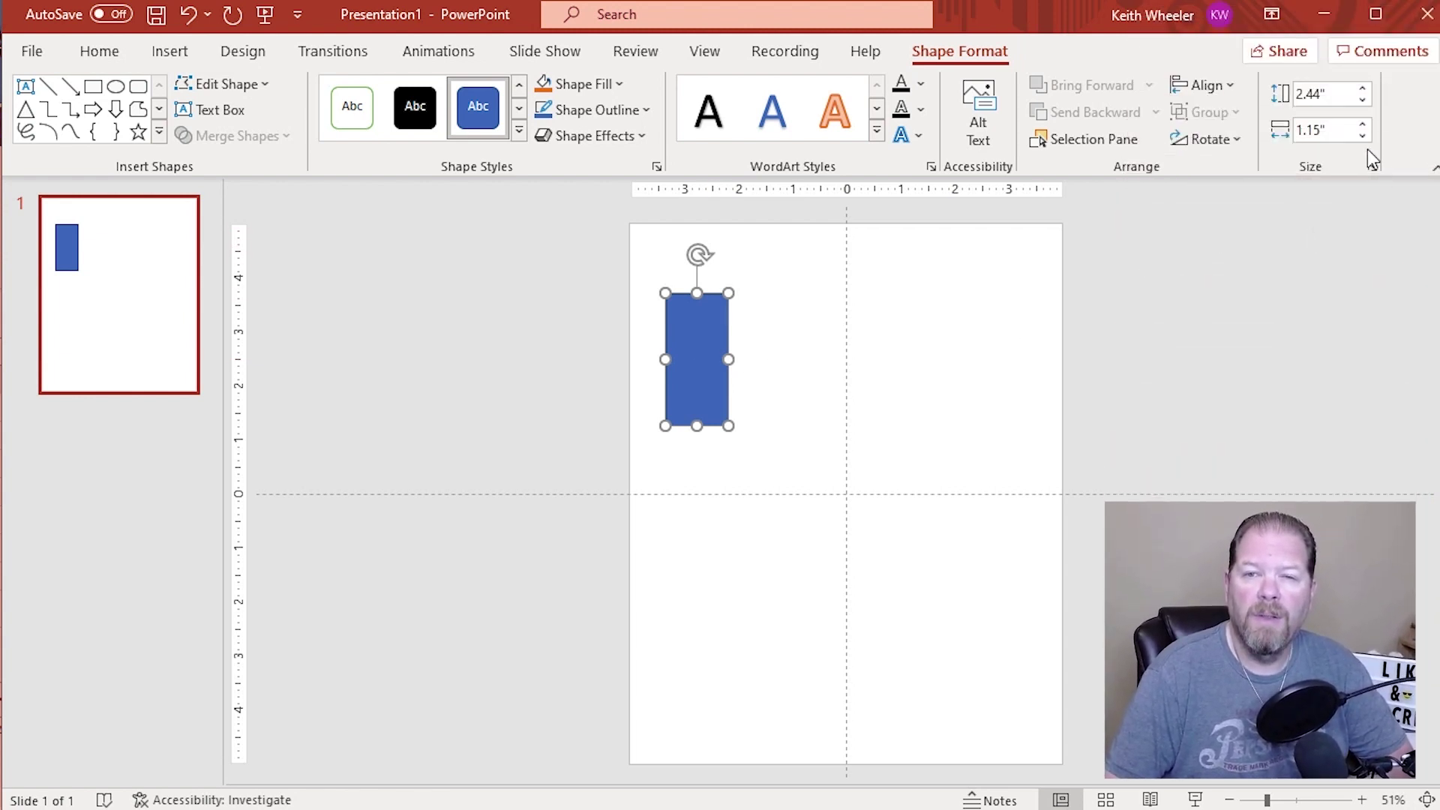
{"action": "left_click", "coordinate": [1338, 96]}
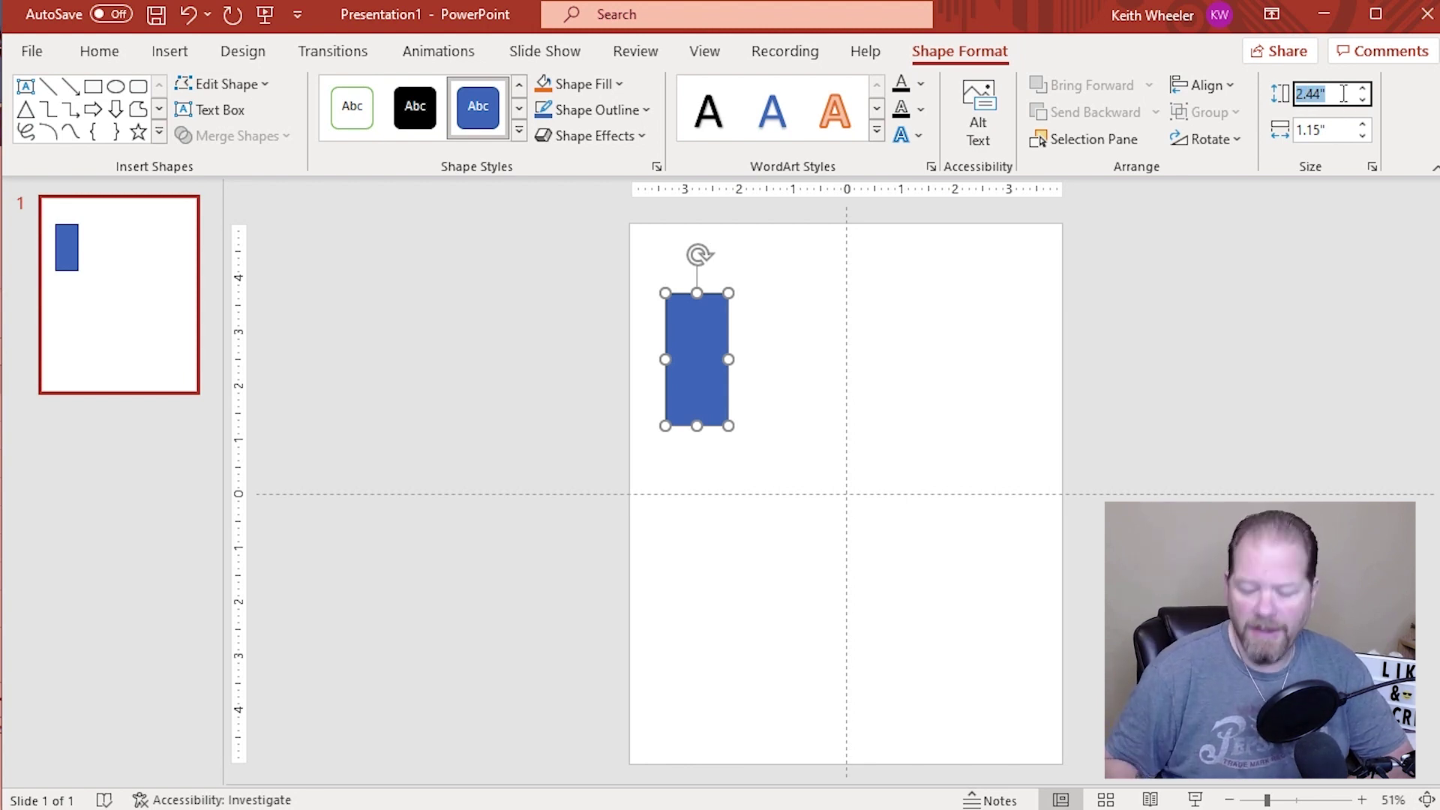
{"action": "type", "text": "10"}
{"action": "left_click", "coordinate": [1331, 128]}
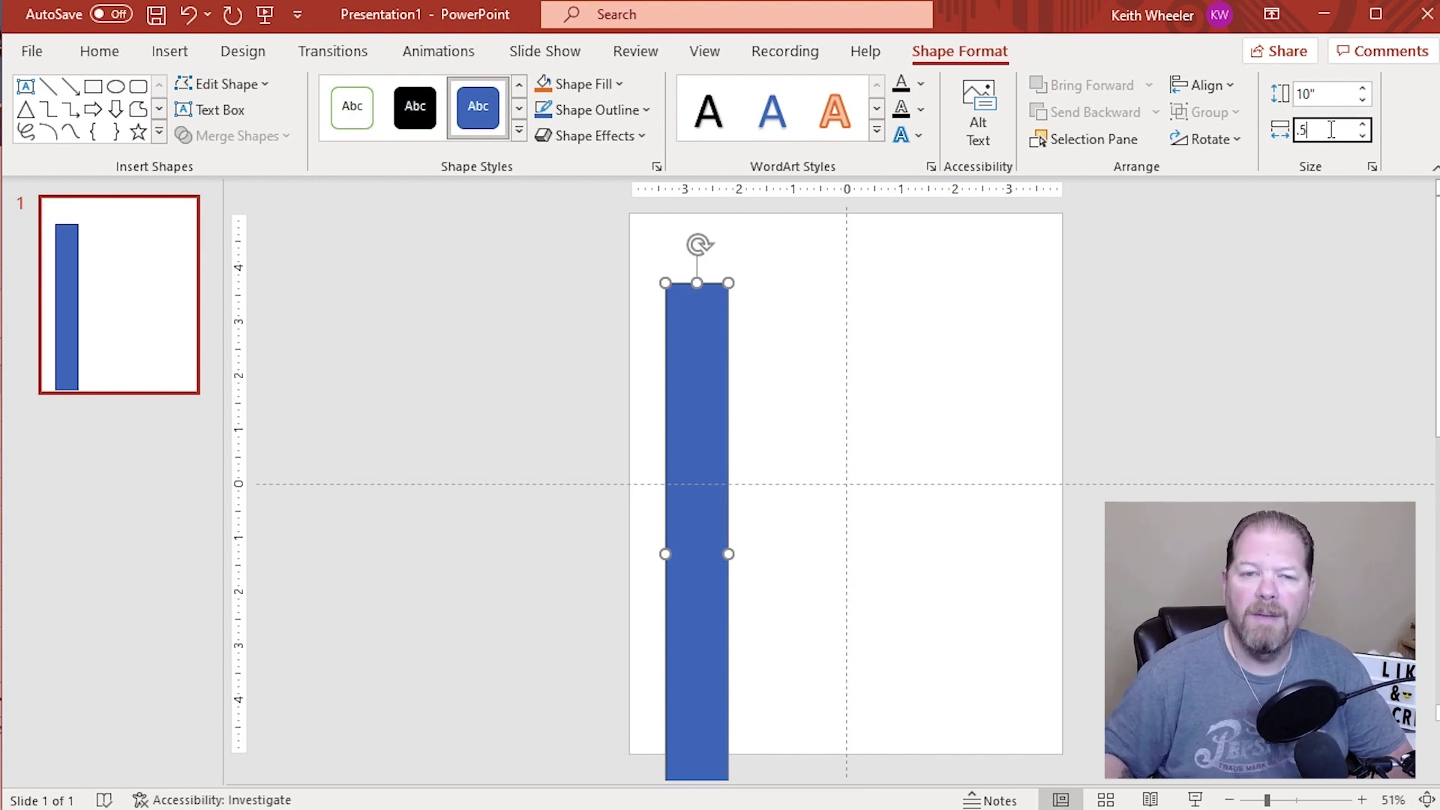
{"action": "key", "text": "Return"}
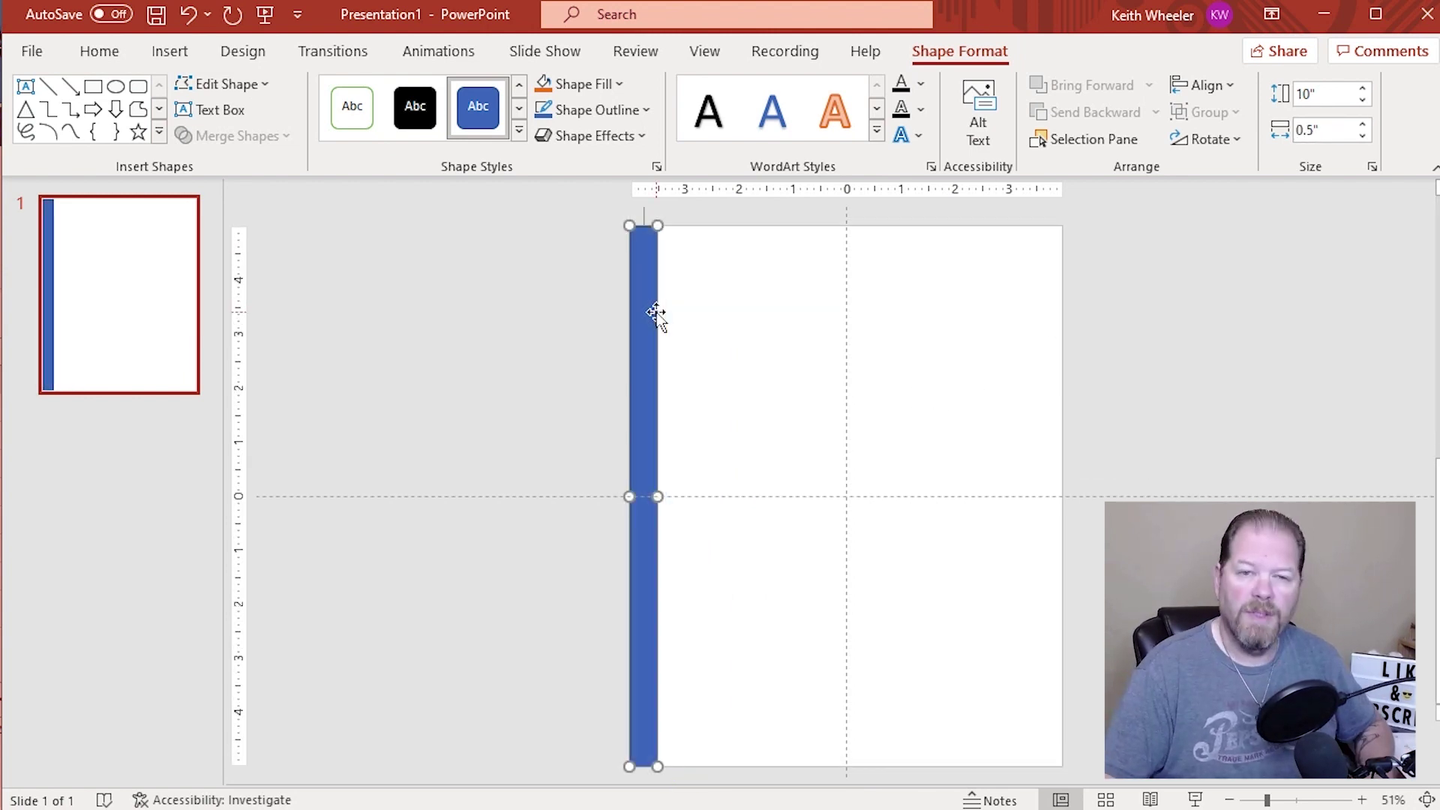
Step: Duplicate the bar, placing copies at the slide's right edge and just left of centre
{"action": "key", "text": "ctrl+d"}
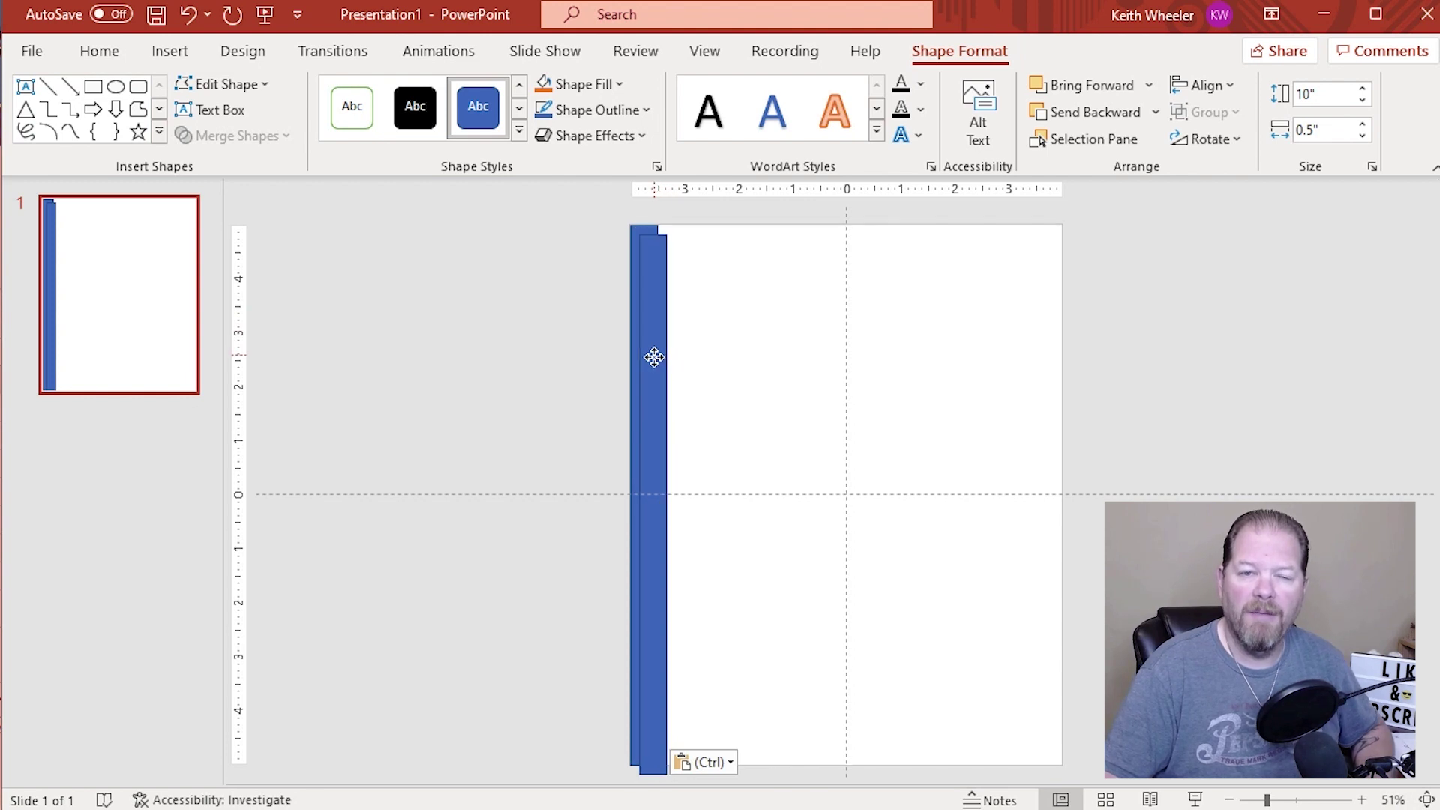
{"action": "left_click_drag", "start_coordinate": [654, 360], "coordinate": [1052, 350]}
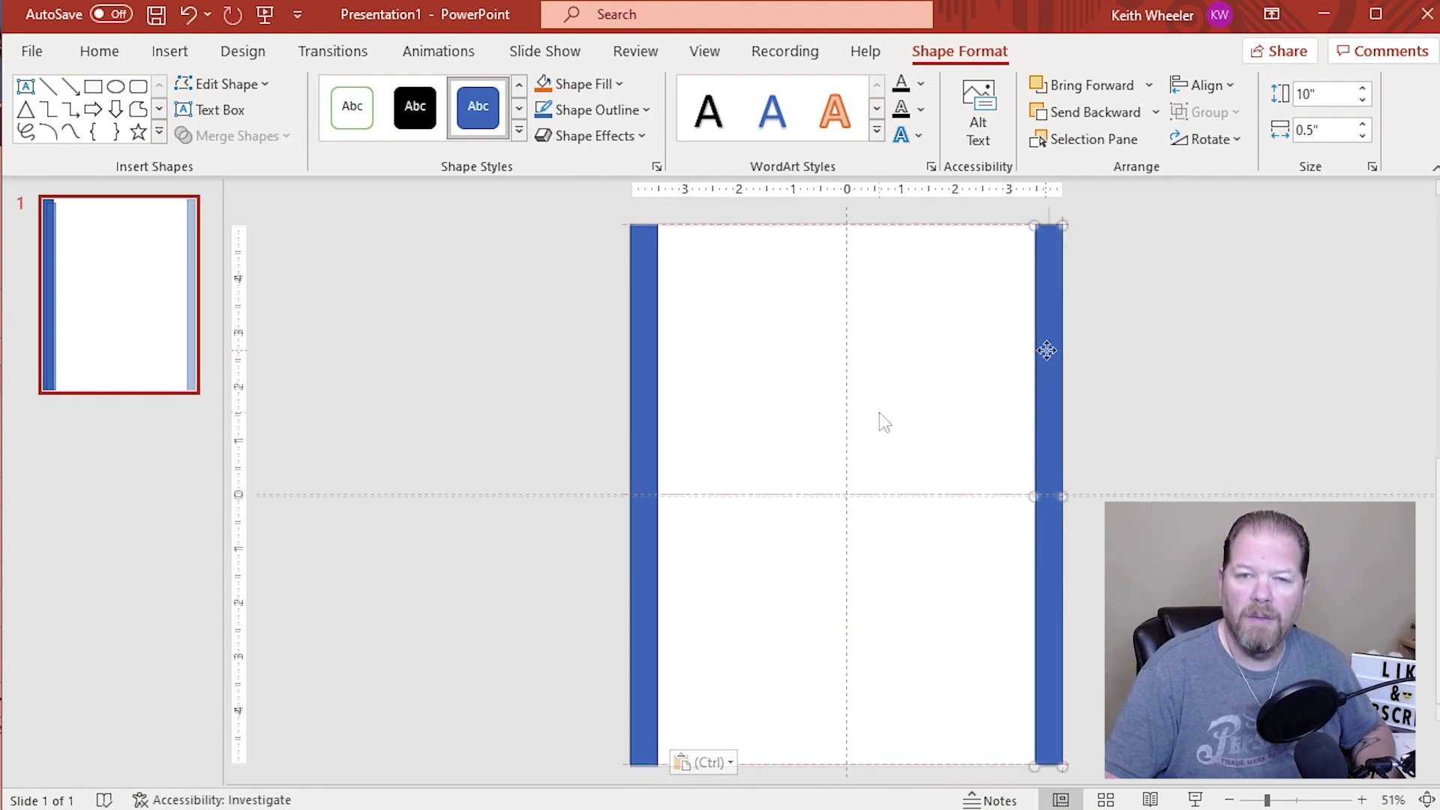
{"action": "key", "text": "ctrl+v"}
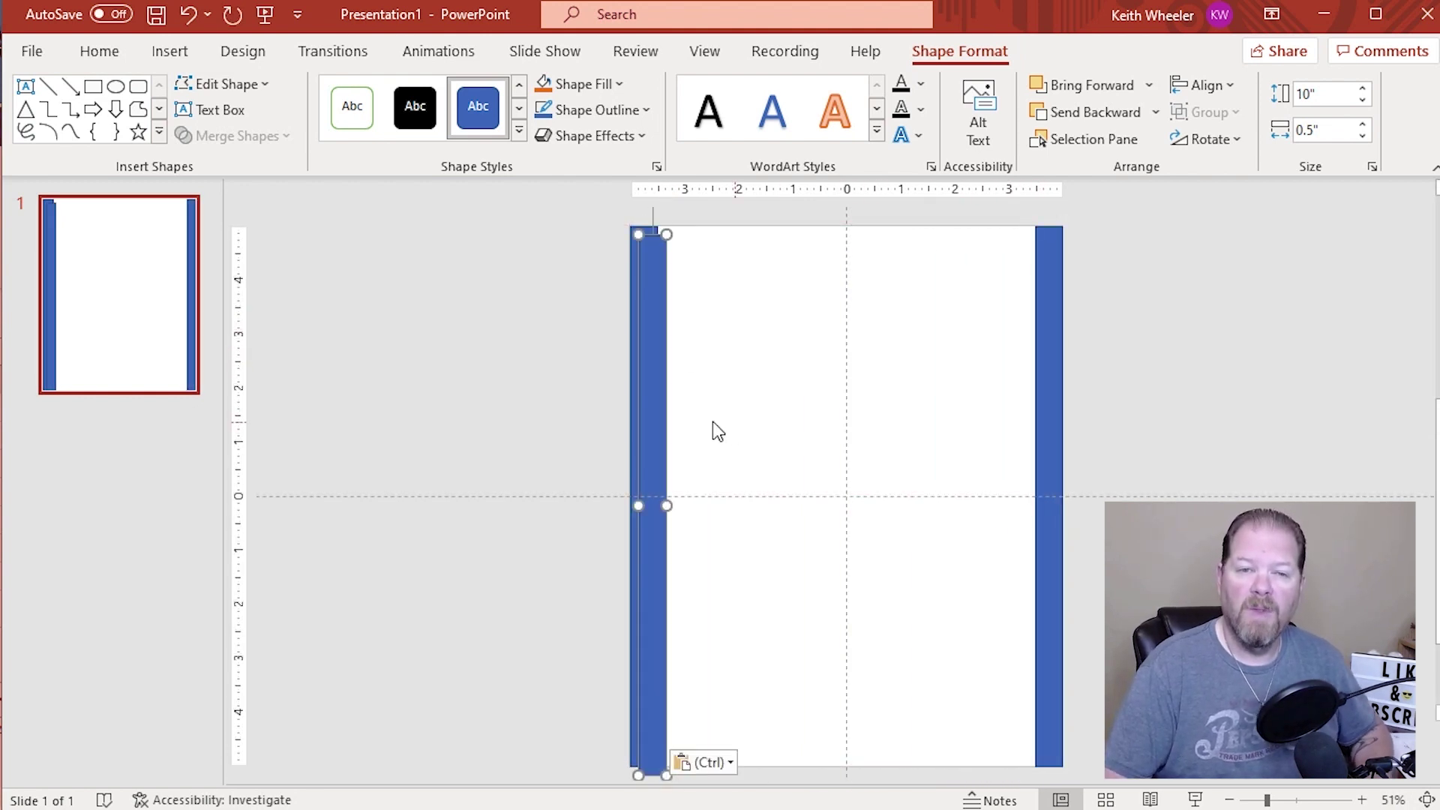
{"action": "left_click_drag", "start_coordinate": [654, 410], "coordinate": [819, 399]}
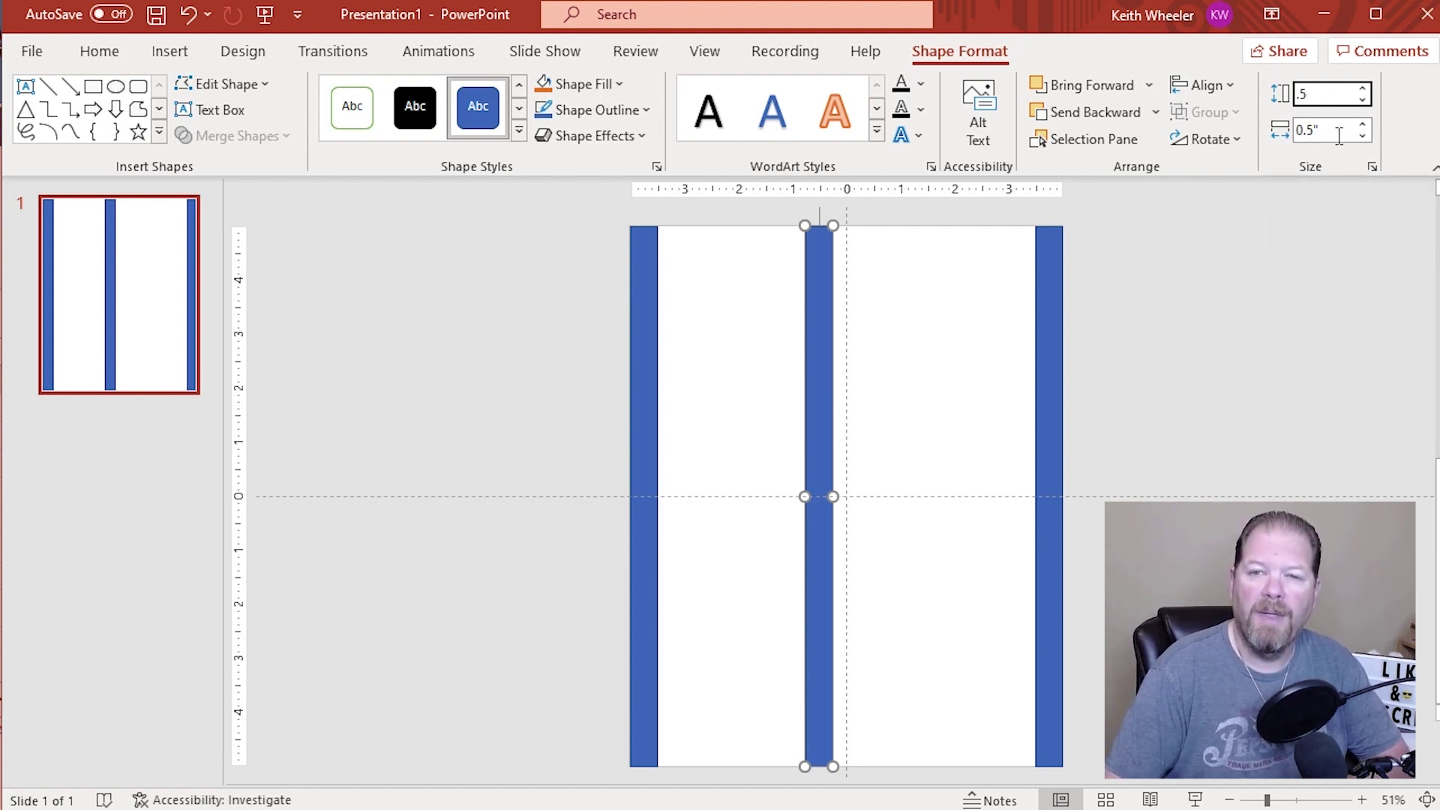
Step: Resize the centre bar to 0.5 in tall by 8 in wide and move it to the top edge
{"action": "left_click", "coordinate": [1339, 132]}
{"action": "key", "text": "BackSpace"}
{"action": "key", "text": "BackSpace"}
{"action": "key", "text": "BackSpace"}
{"action": "key", "text": "BackSpace"}
{"action": "type", "text": "8"}
{"action": "key", "text": "Return"}
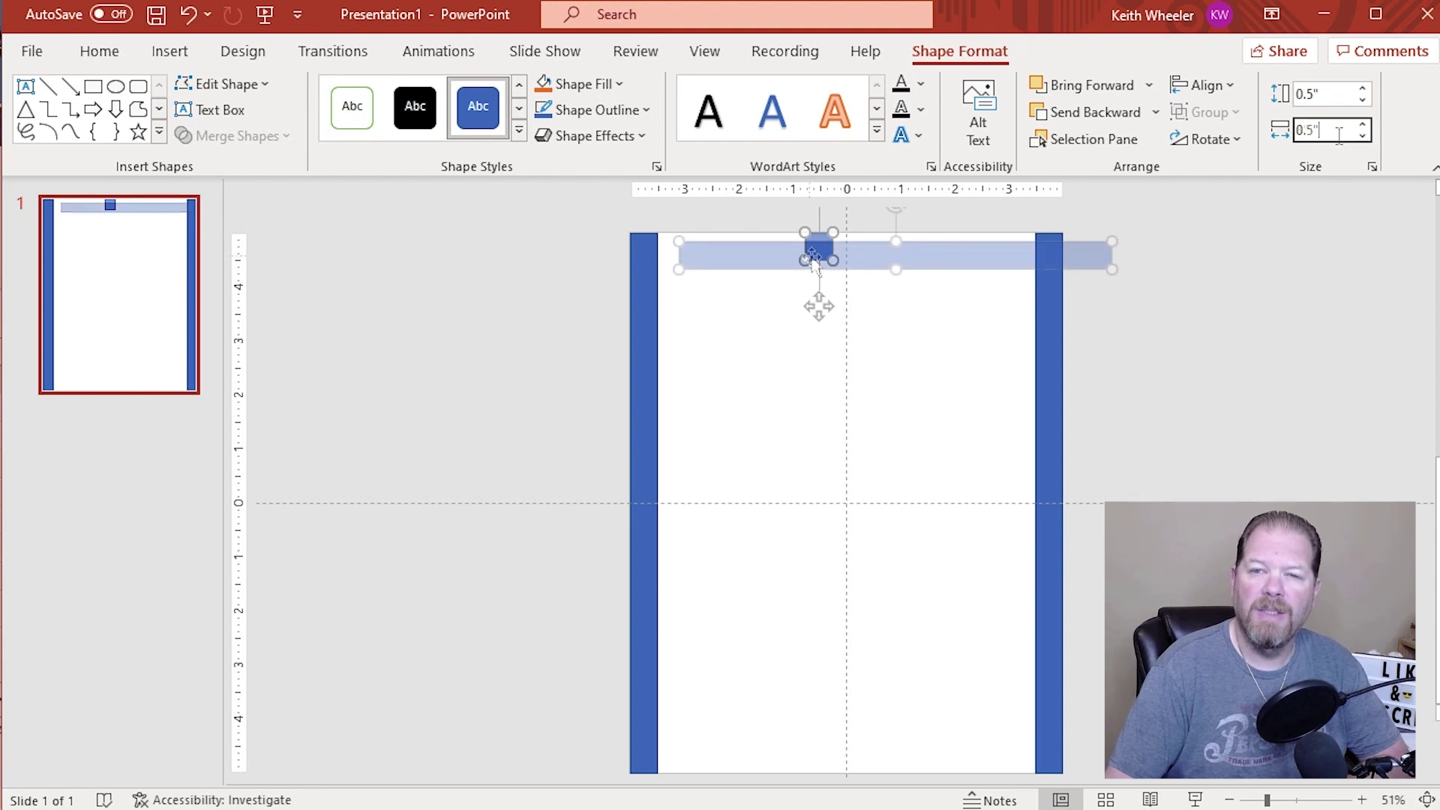
{"action": "left_click_drag", "start_coordinate": [791, 263], "coordinate": [765, 247]}
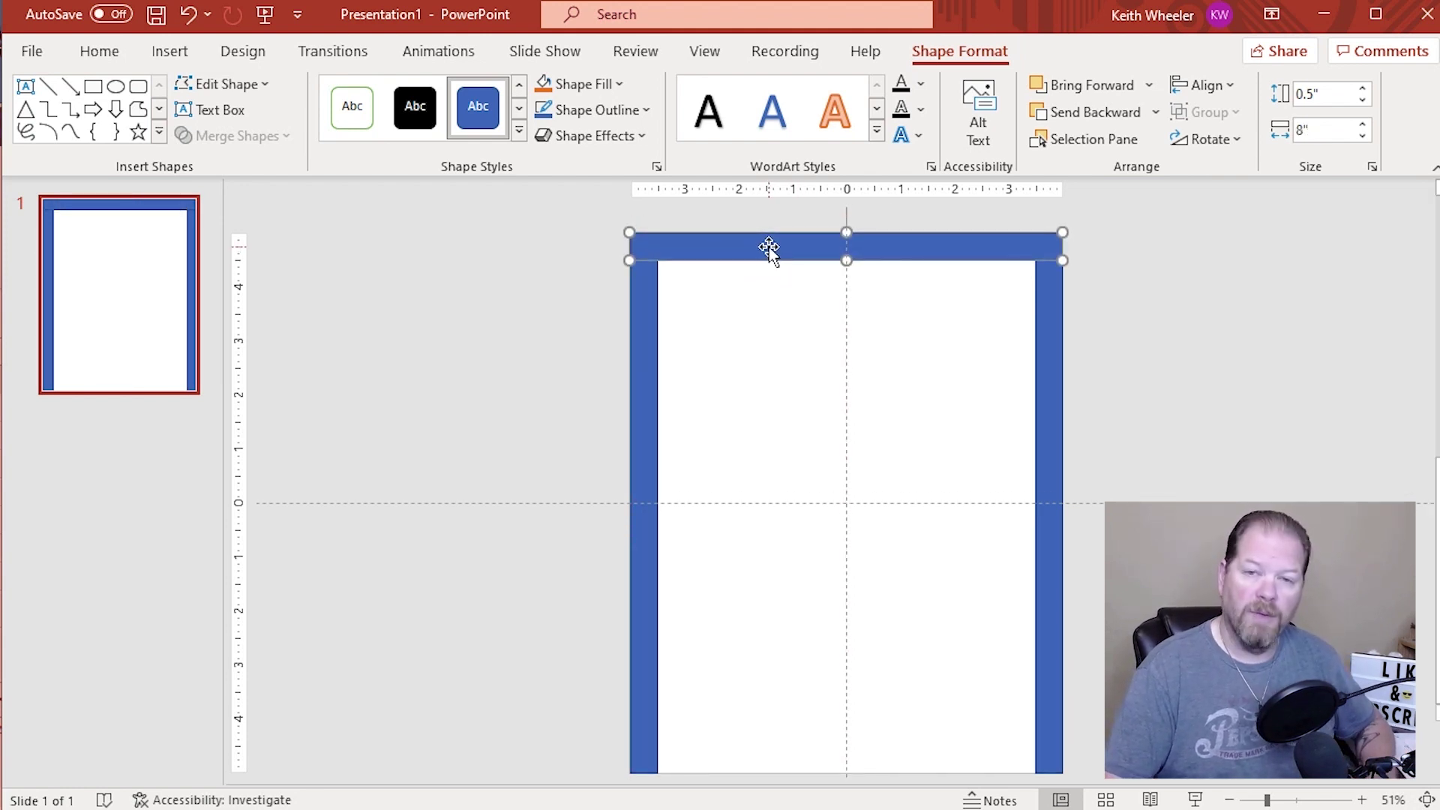
Step: Copy the top bar and place the copy along the slide's bottom edge
{"action": "key", "text": "ctrl+c"}
{"action": "key", "text": "ctrl+v"}
{"action": "left_click_drag", "start_coordinate": [770, 252], "coordinate": [754, 742]}
{"action": "left_click", "coordinate": [660, 427]}
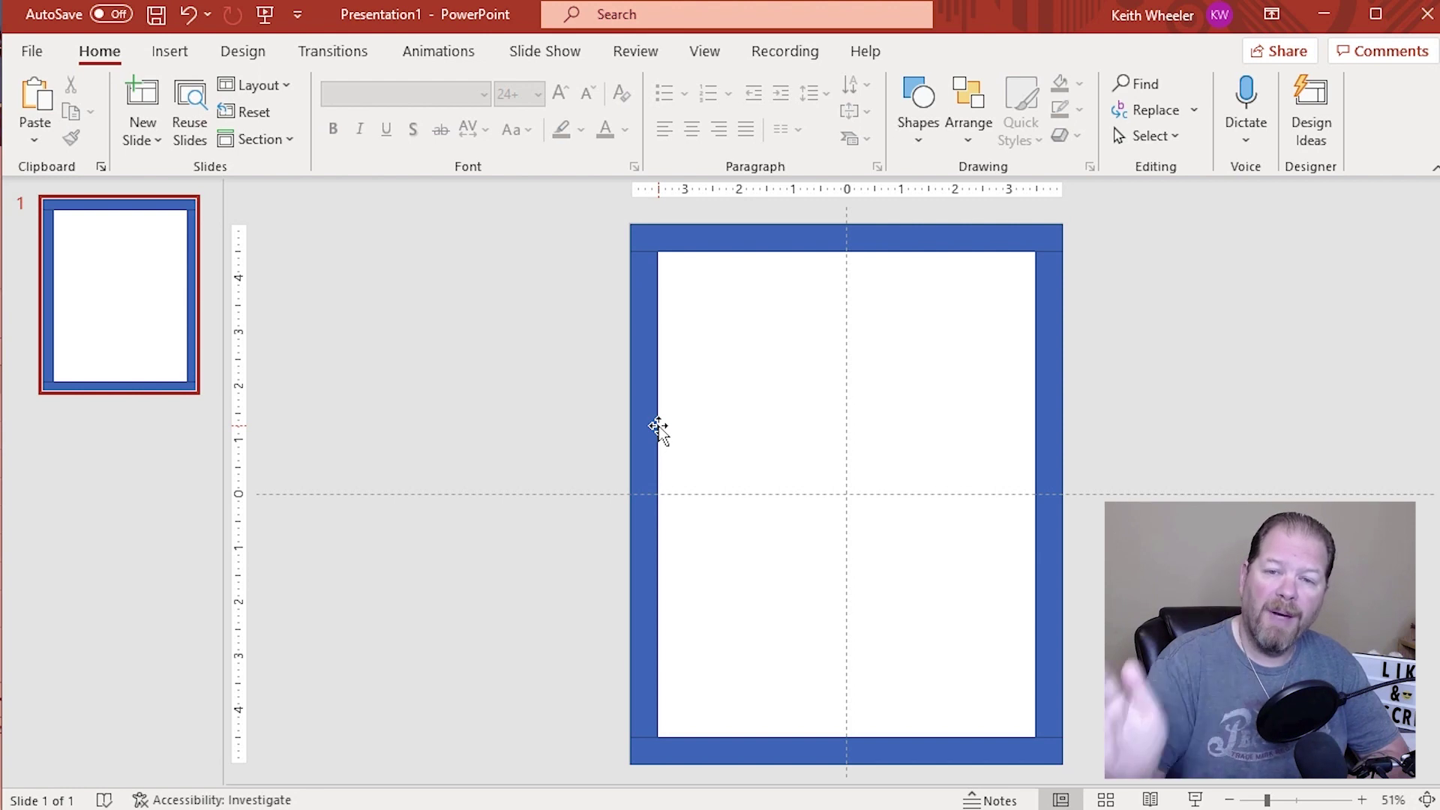
Step: Insert a table with 9 columns and 9 rows and select all its cells
{"action": "left_click", "coordinate": [170, 52]}
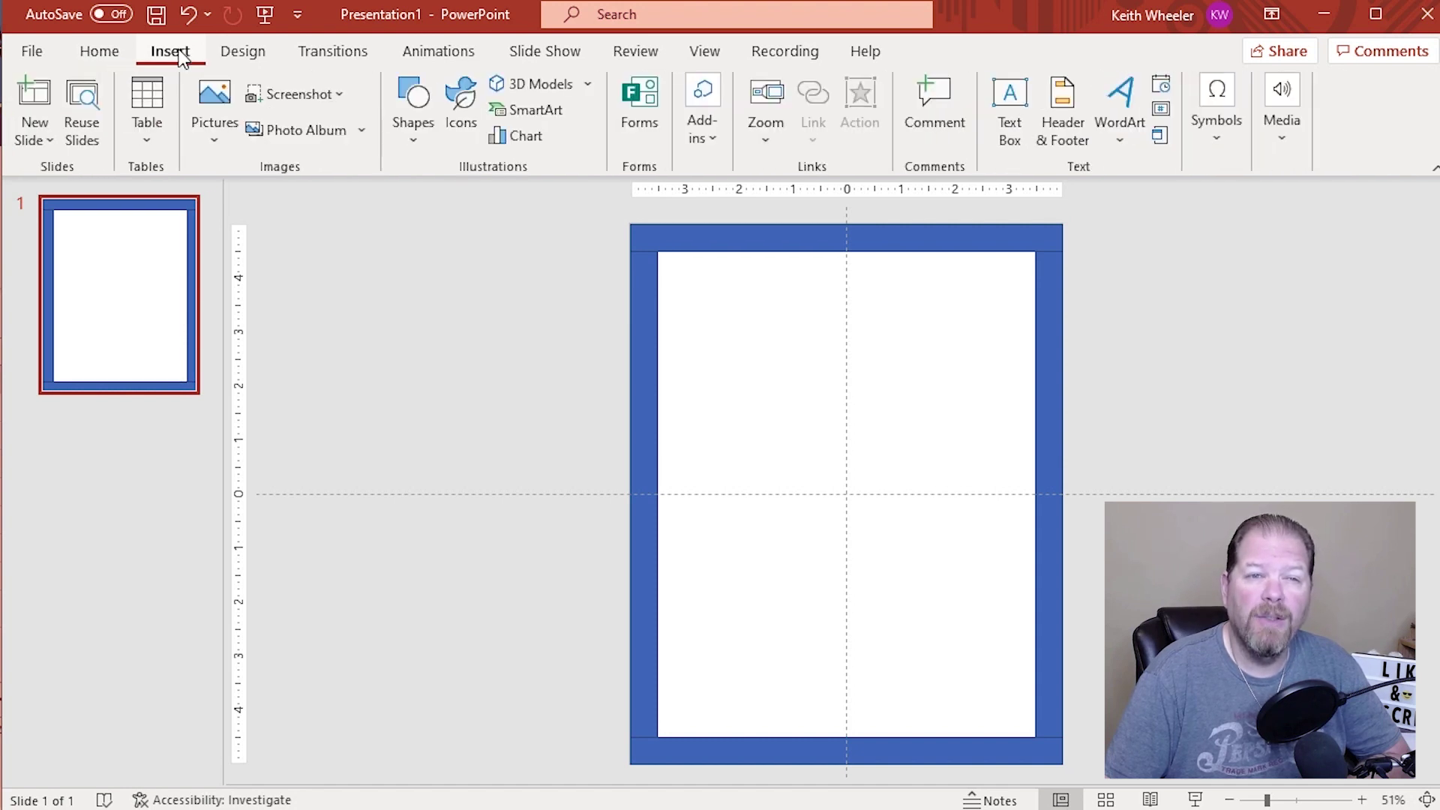
{"action": "left_click", "coordinate": [143, 145]}
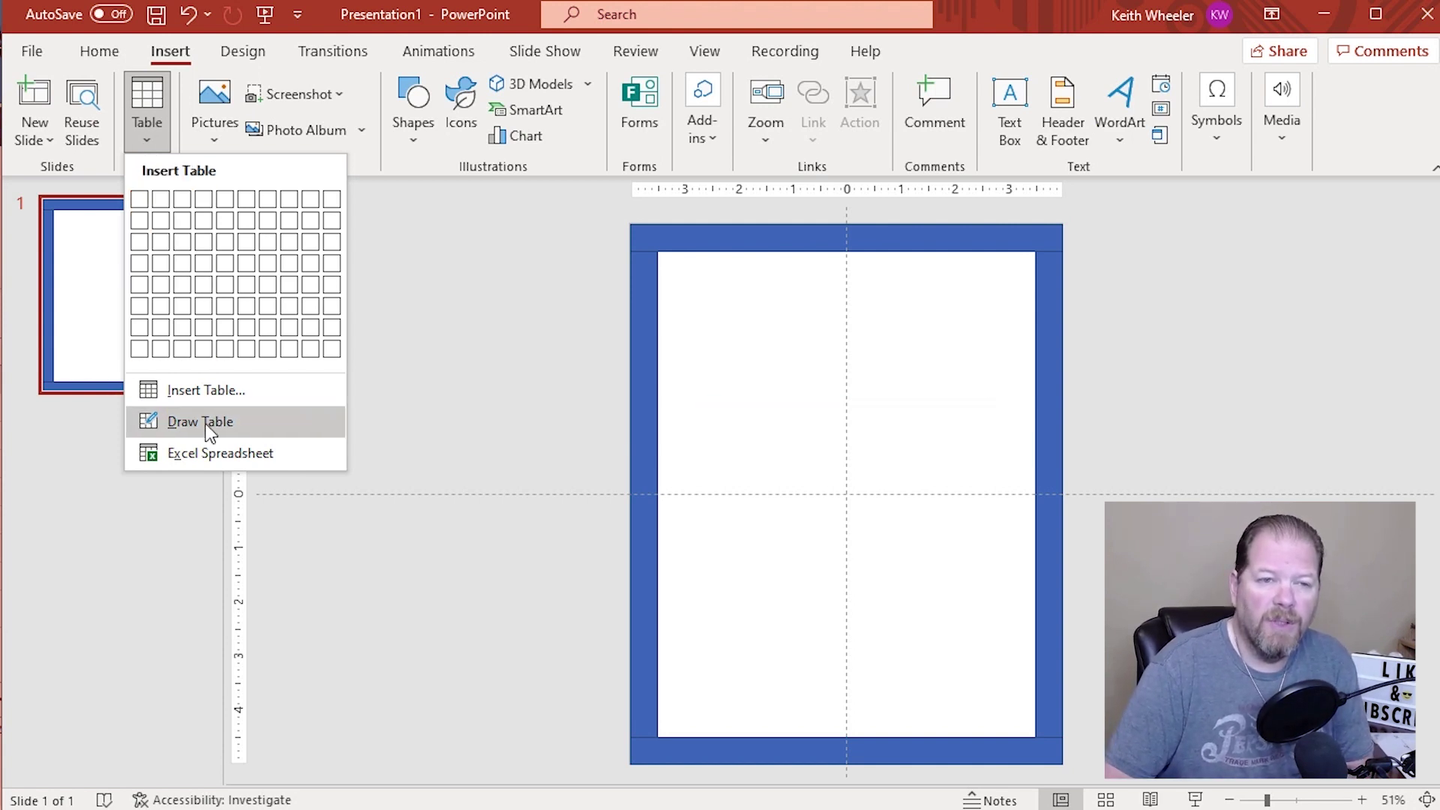
{"action": "left_click", "coordinate": [198, 395]}
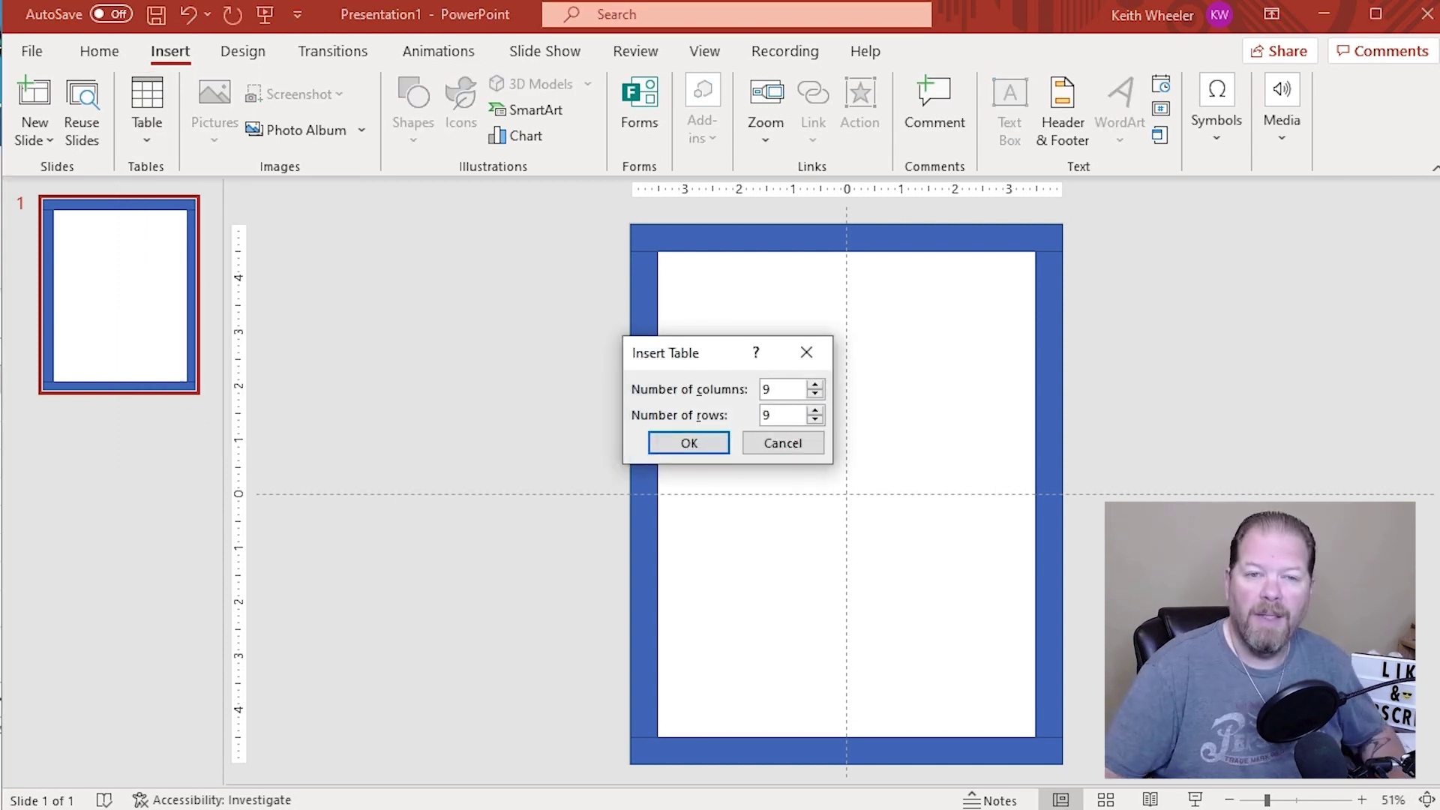
{"action": "left_click", "coordinate": [689, 442]}
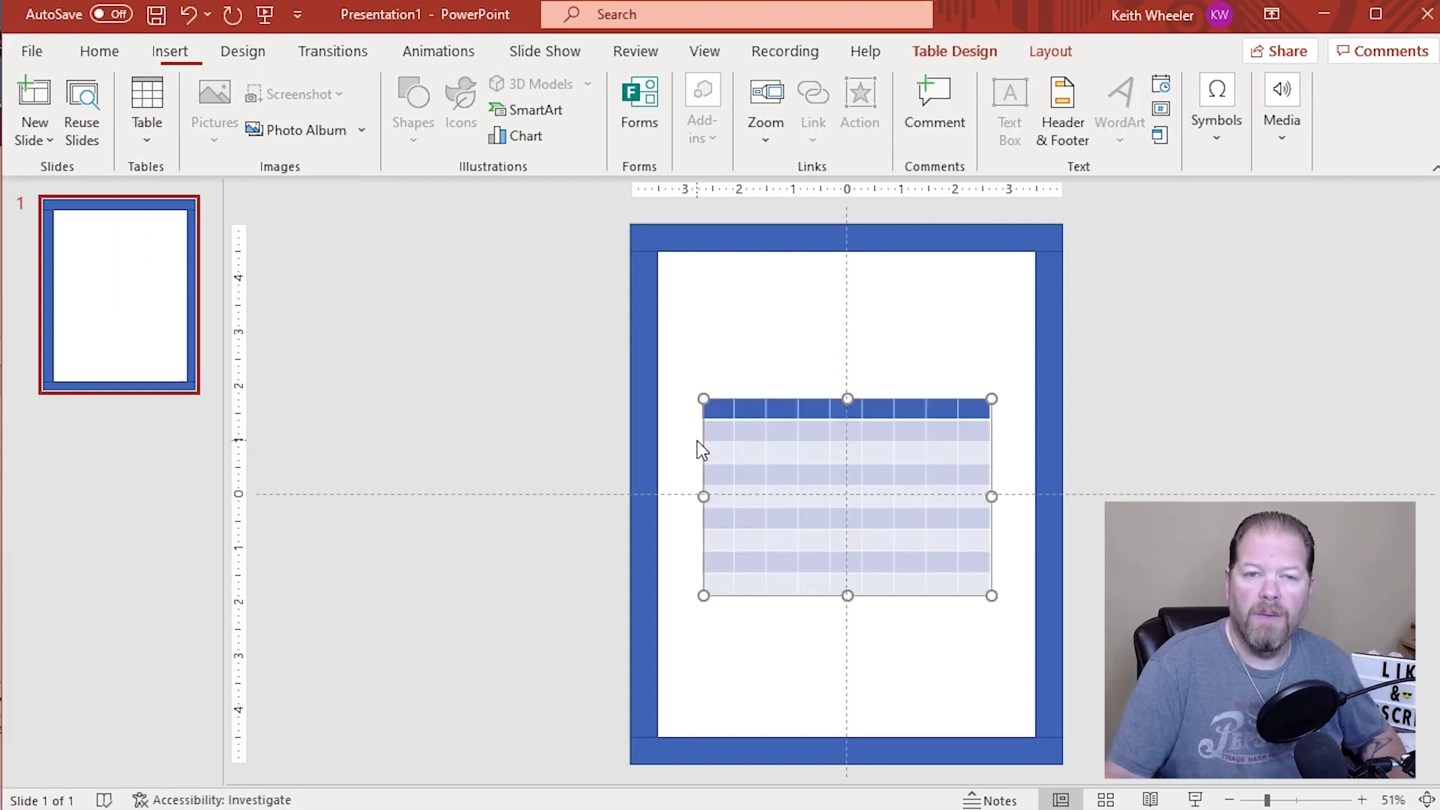
{"action": "key", "text": "ctrl+a"}
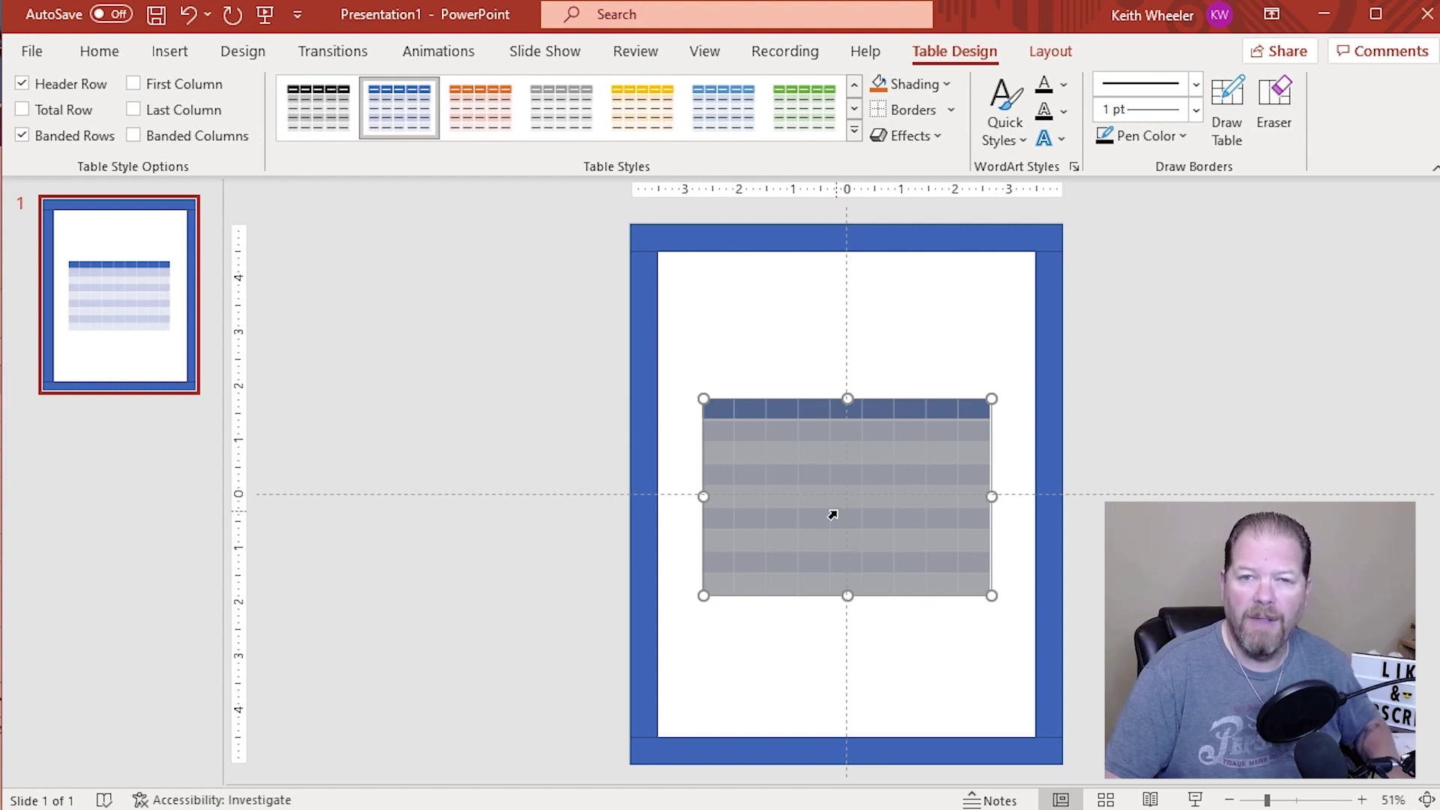
Step: Remove the fill from all table cells and apply All Borders to every cell
{"action": "left_click", "coordinate": [946, 85]}
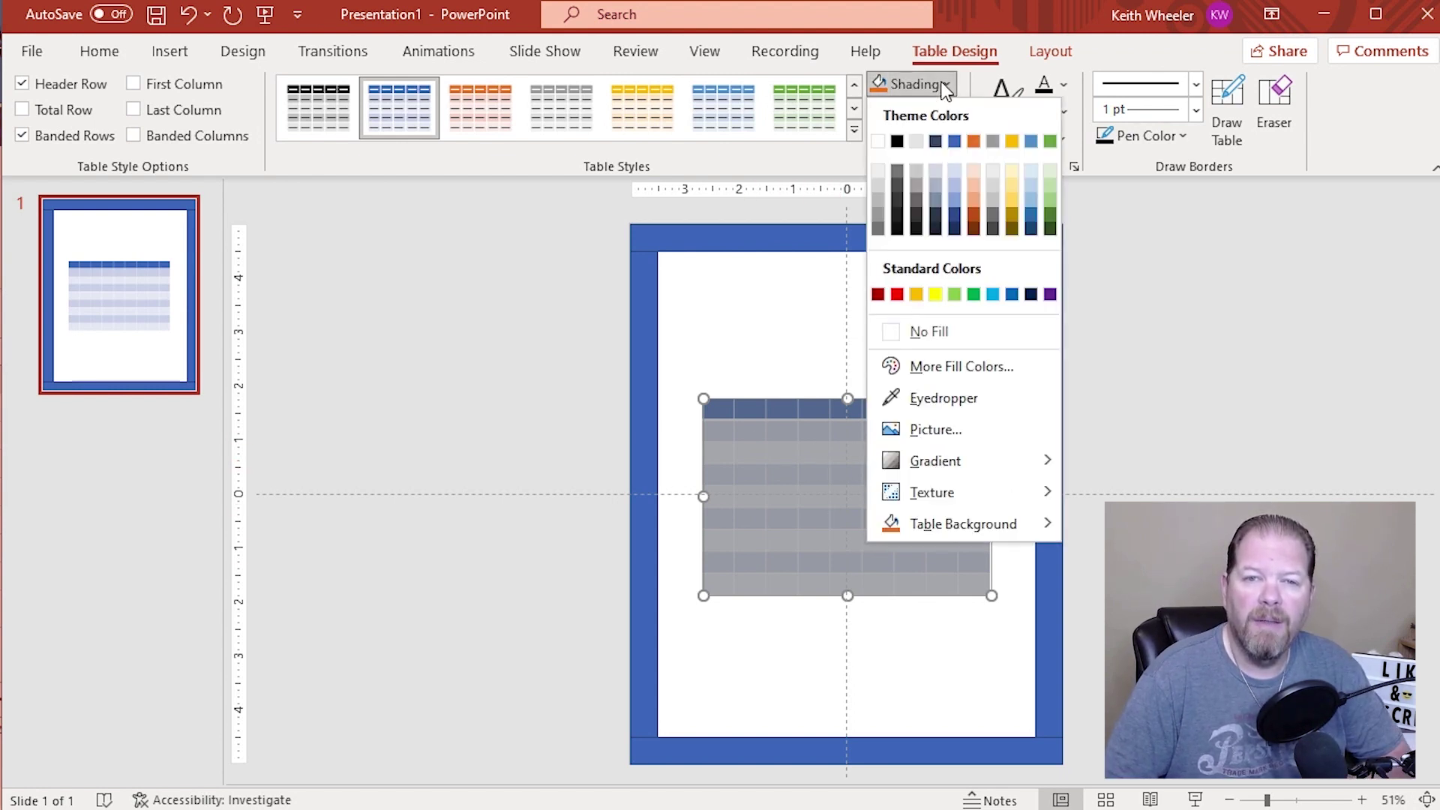
{"action": "left_click", "coordinate": [978, 327]}
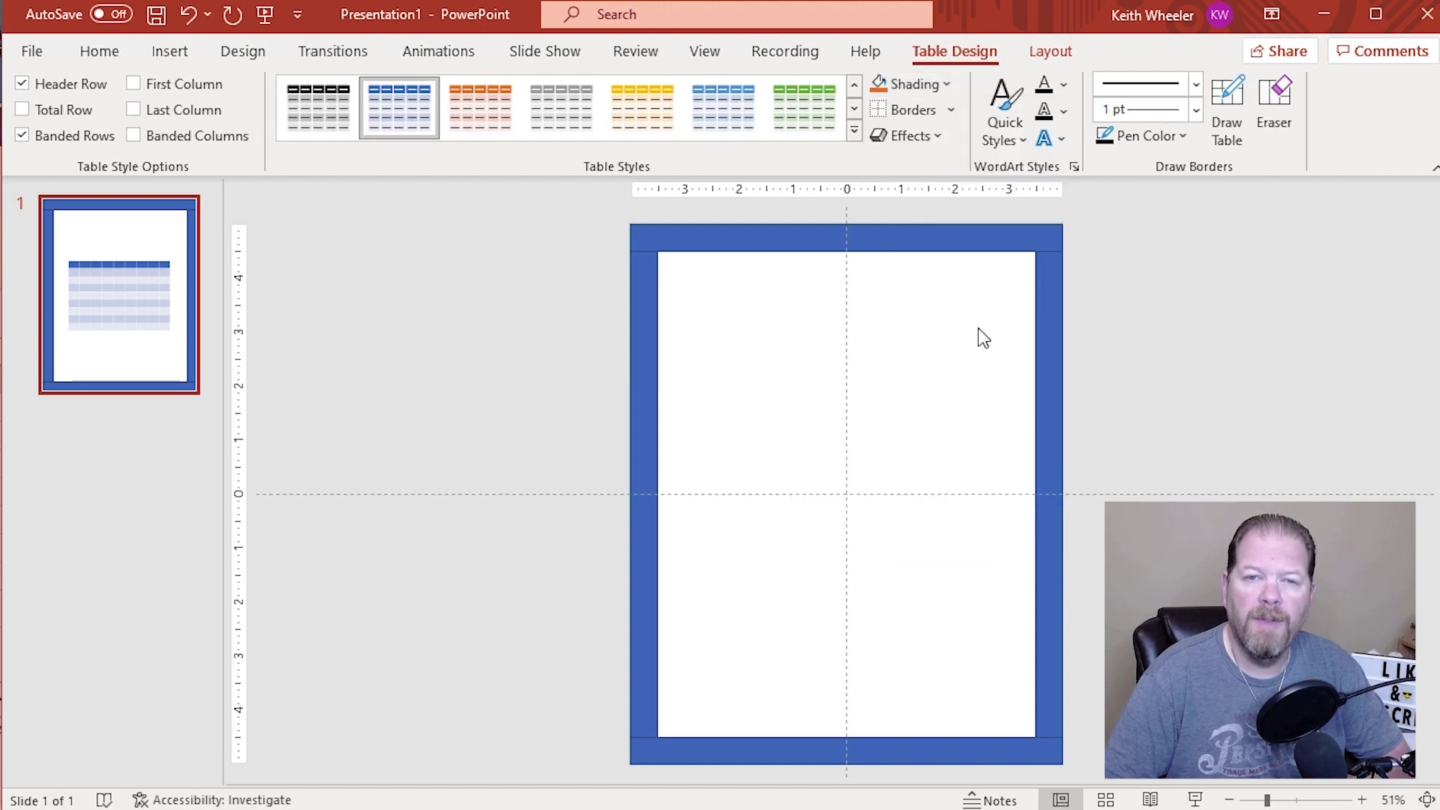
{"action": "left_click", "coordinate": [945, 107]}
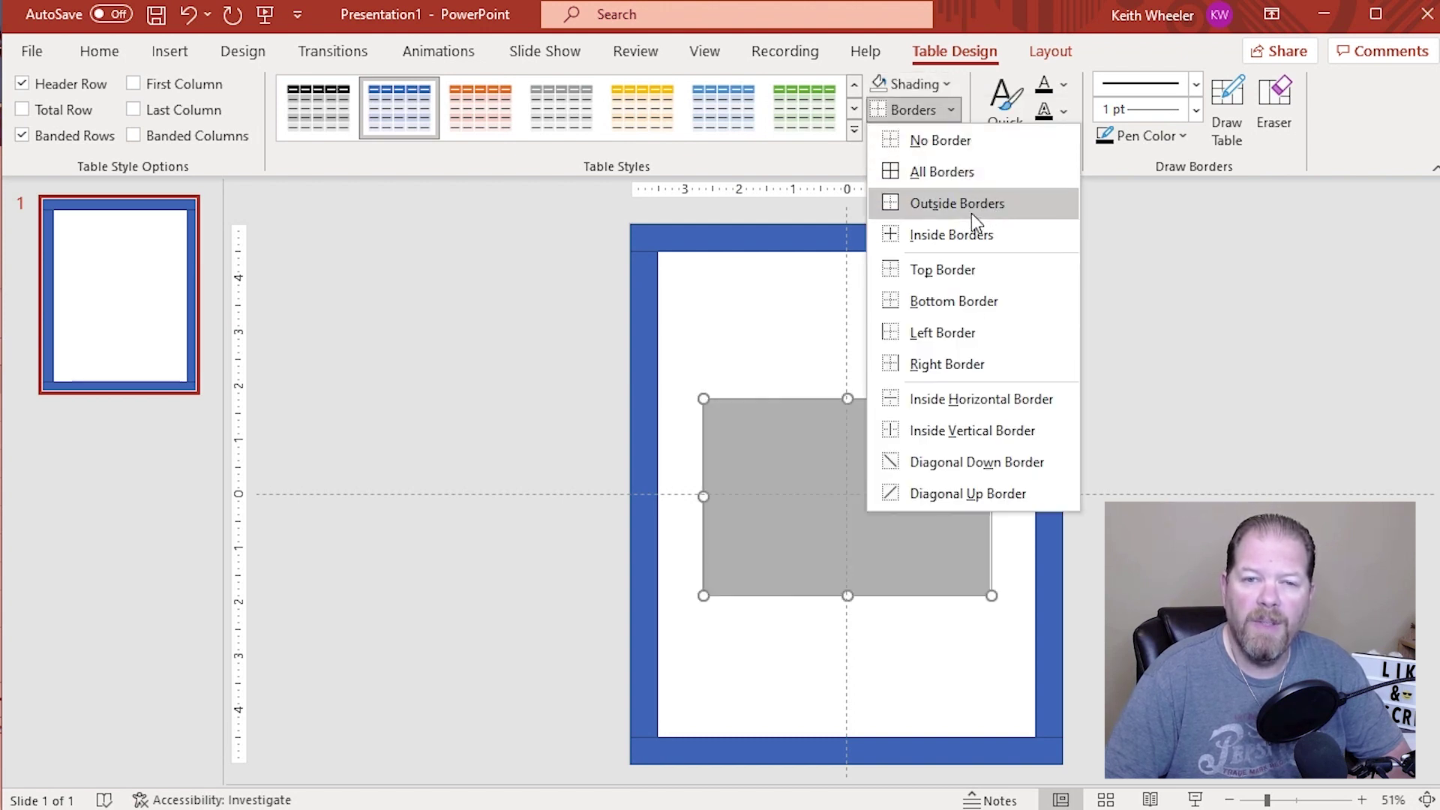
{"action": "left_click", "coordinate": [968, 172]}
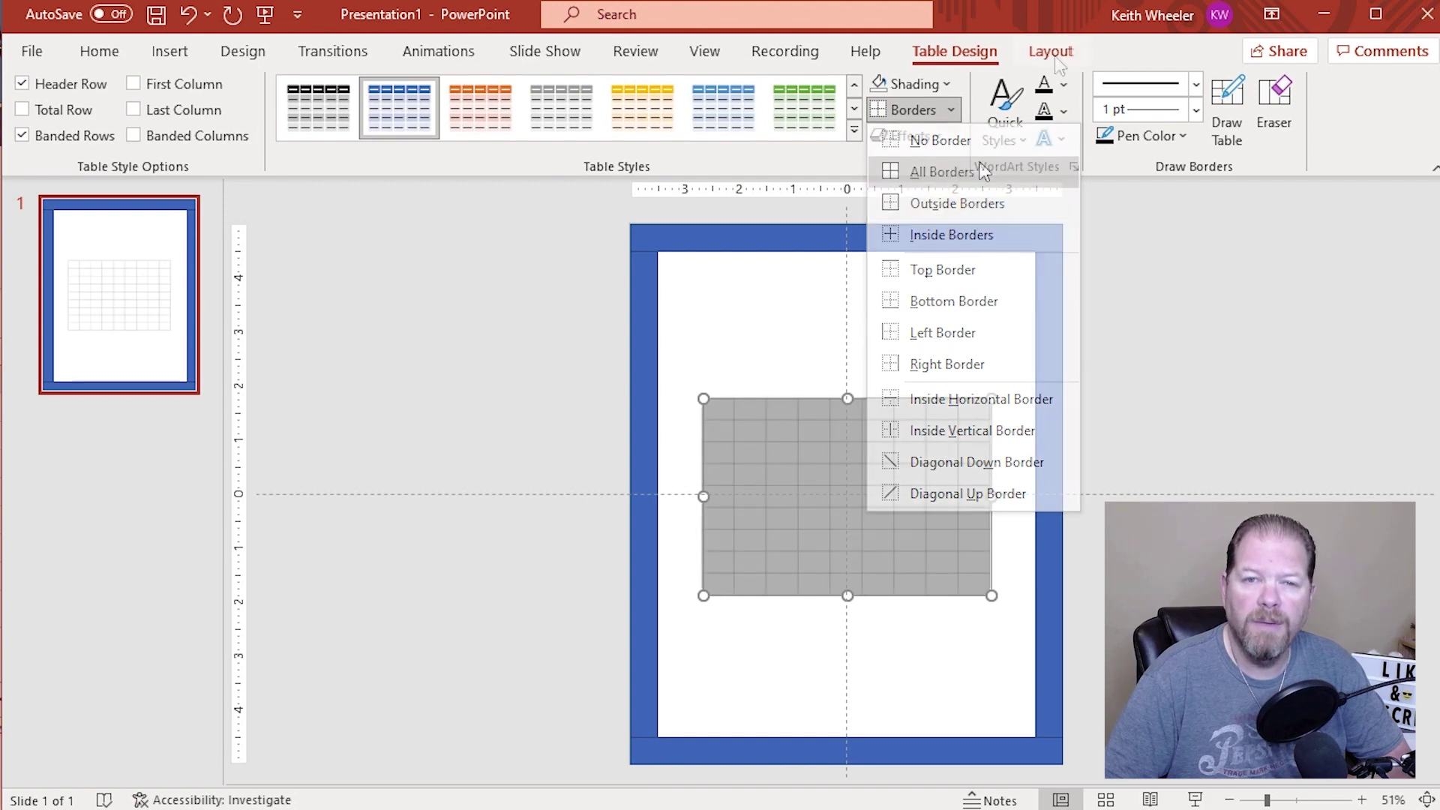
{"action": "left_click", "coordinate": [1053, 52]}
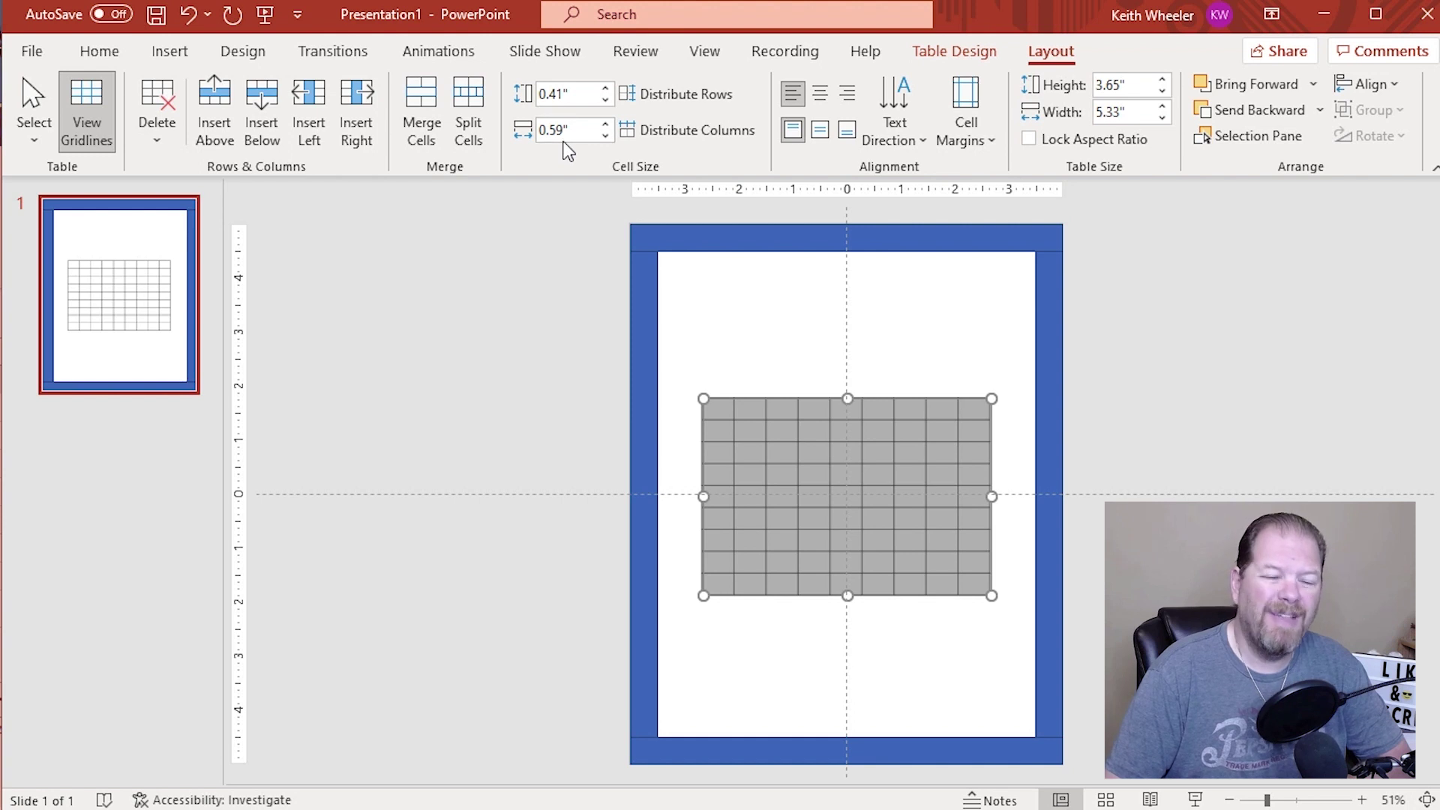
Step: Set all cells to 0.75 in height and width, then drag the table up inside the frame
{"action": "left_click", "coordinate": [570, 94]}
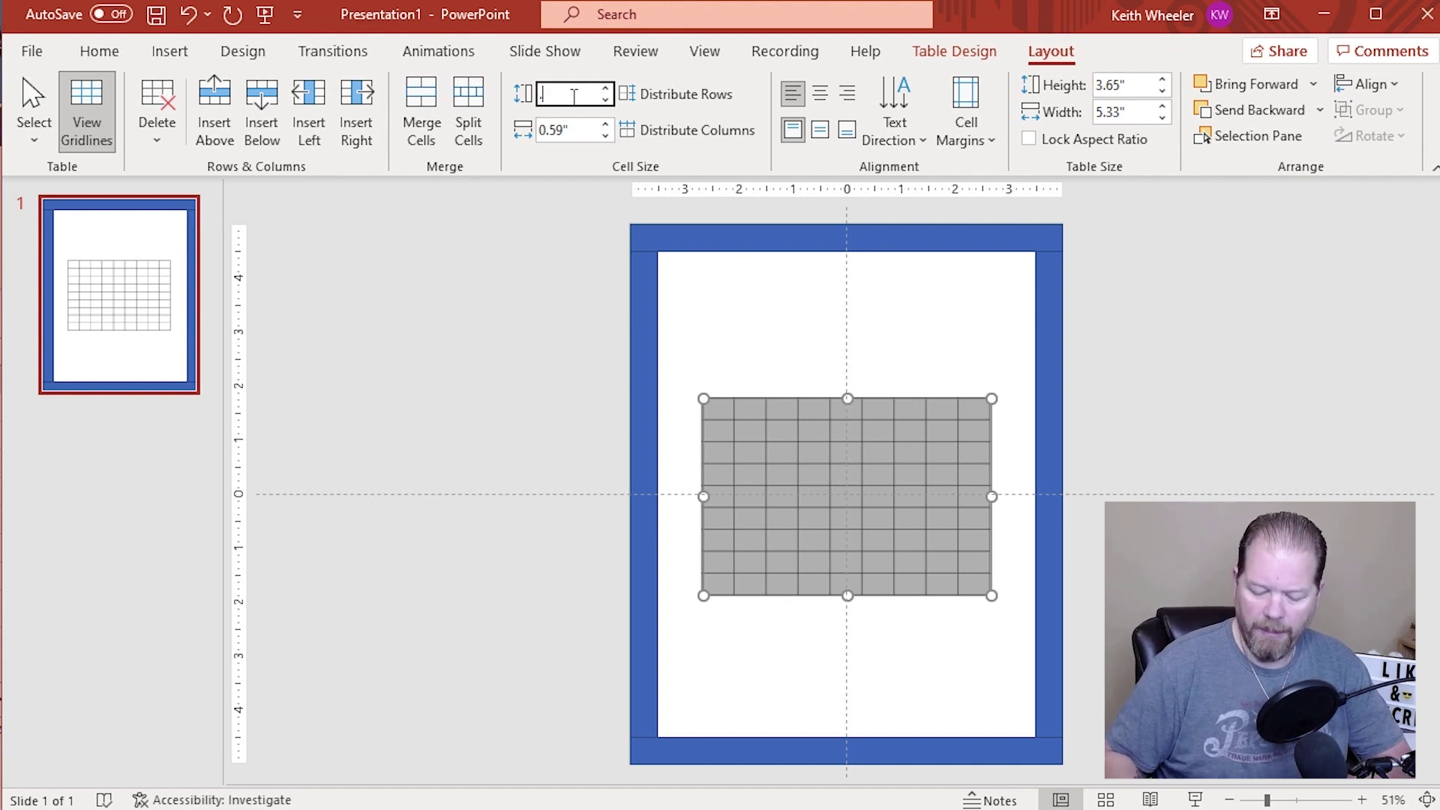
{"action": "type", "text": ".75"}
{"action": "key", "text": "Return"}
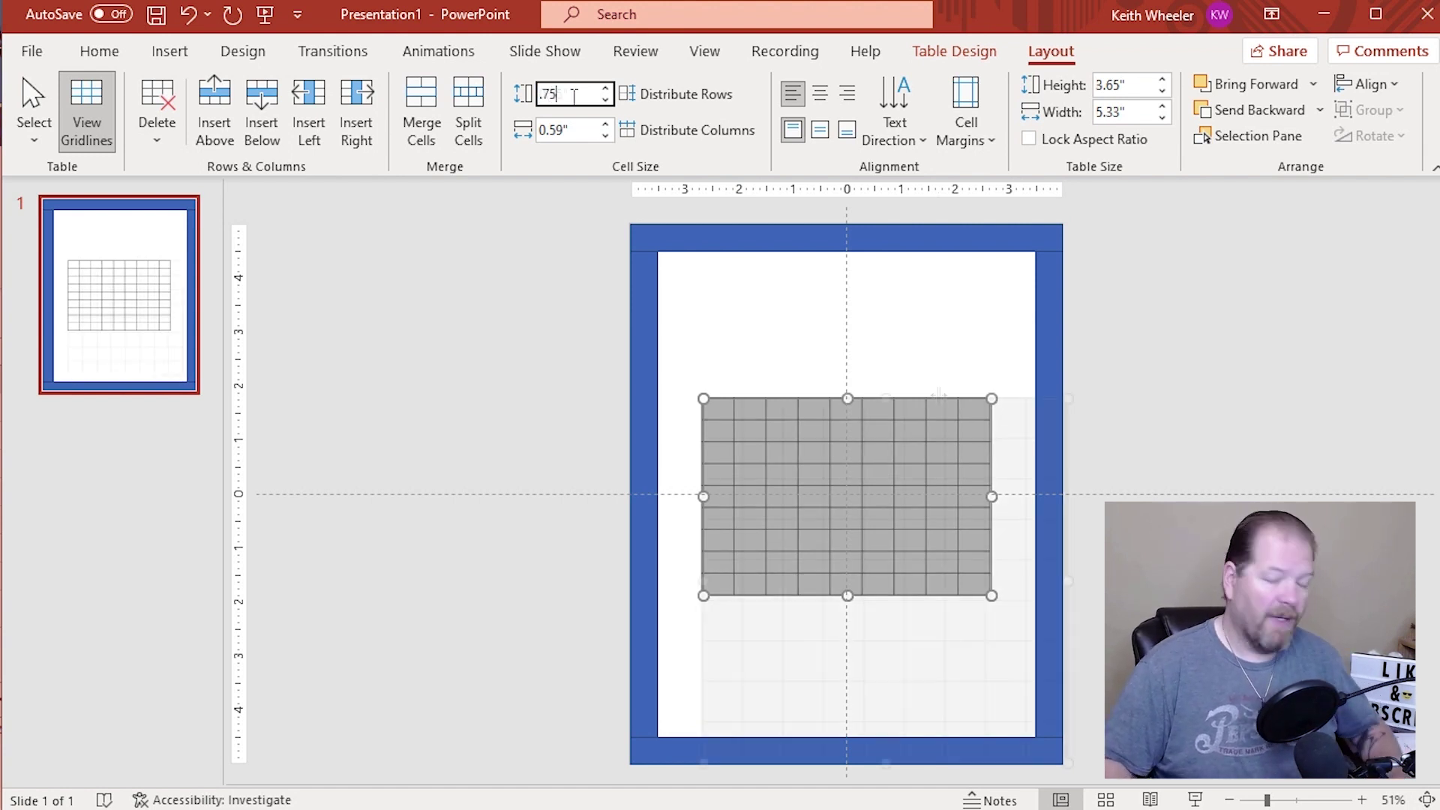
{"action": "left_click", "coordinate": [932, 400]}
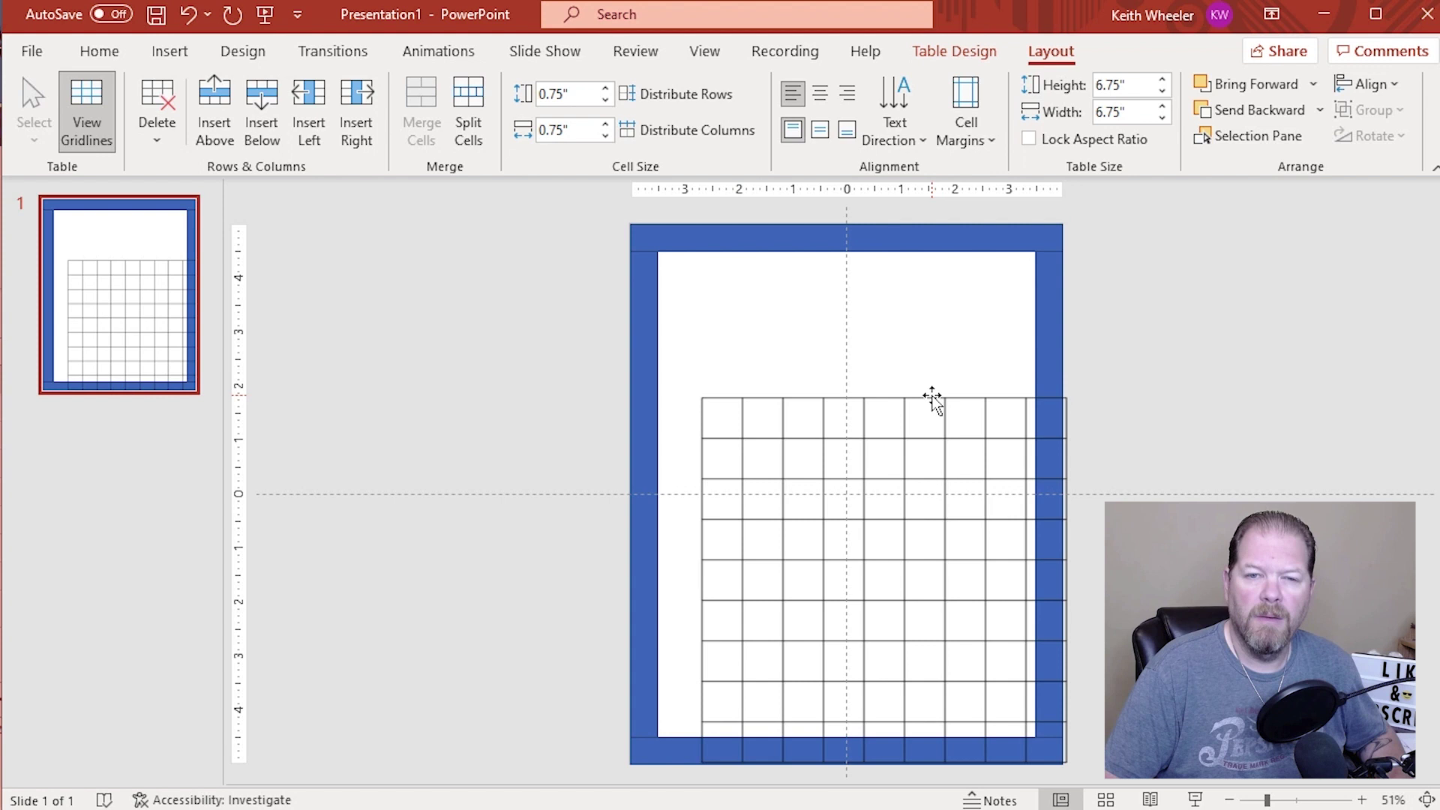
{"action": "left_click_drag", "start_coordinate": [933, 398], "coordinate": [895, 296]}
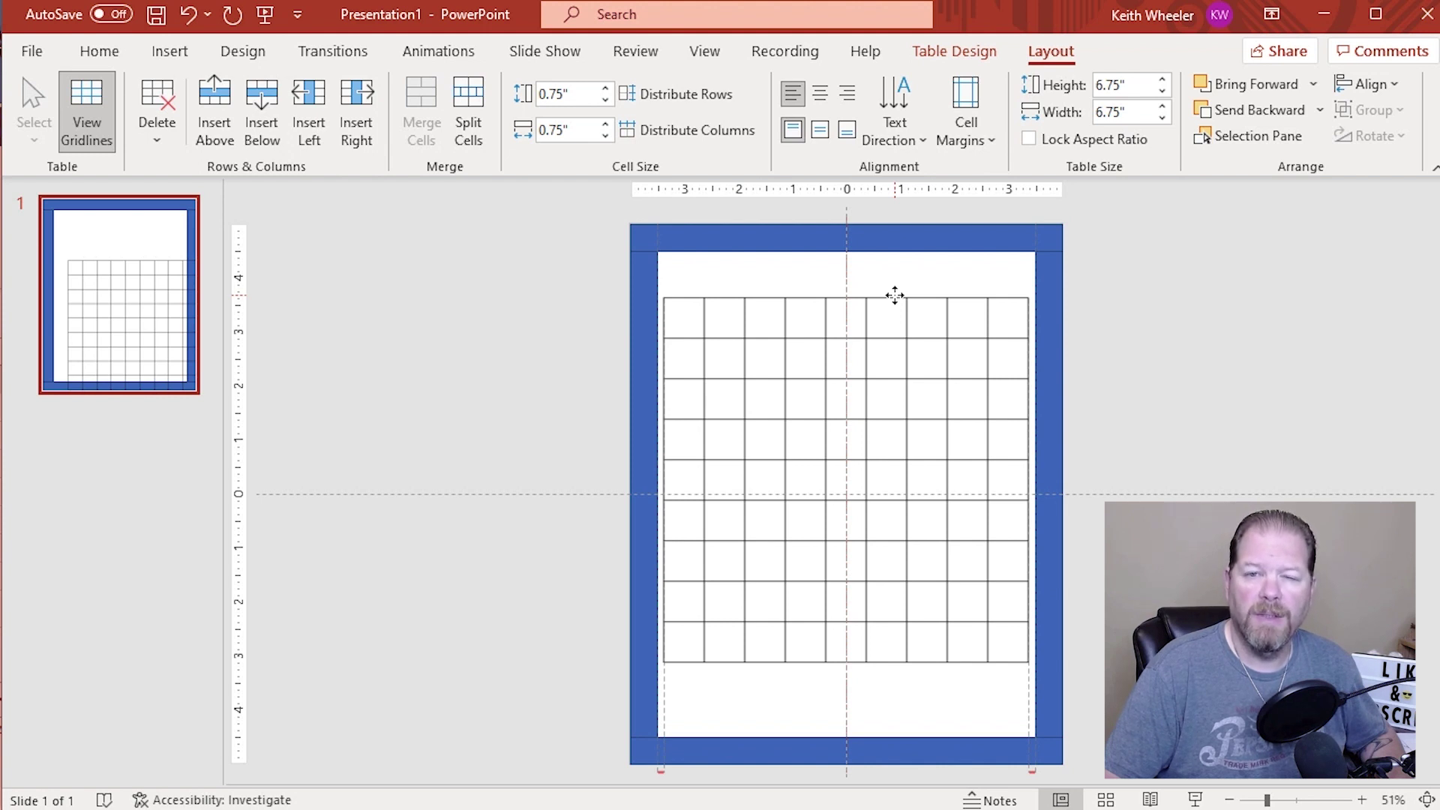
{"action": "left_click_drag", "start_coordinate": [894, 296], "coordinate": [894, 296]}
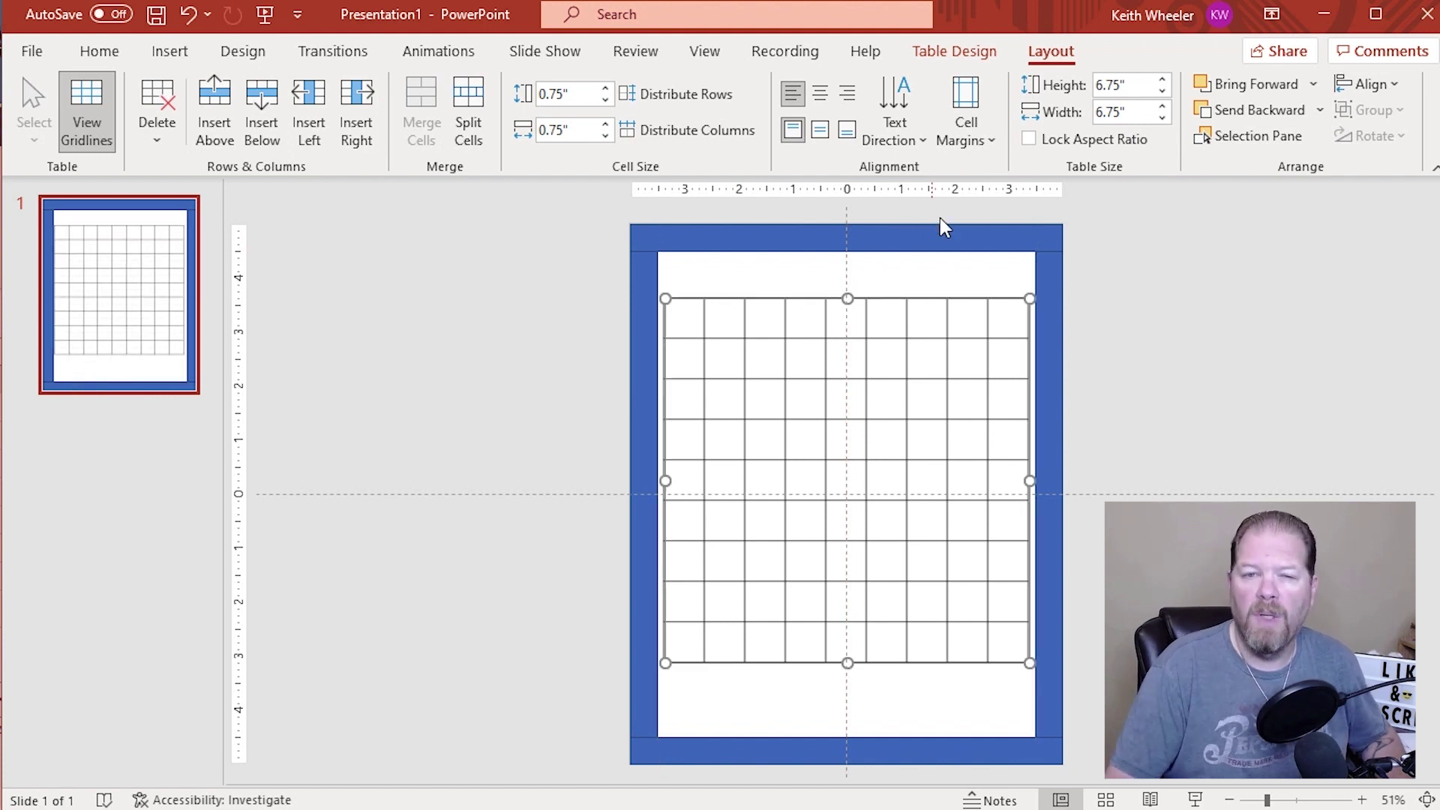
Step: Centre the text horizontally and vertically in all table cells
{"action": "left_click", "coordinate": [843, 394]}
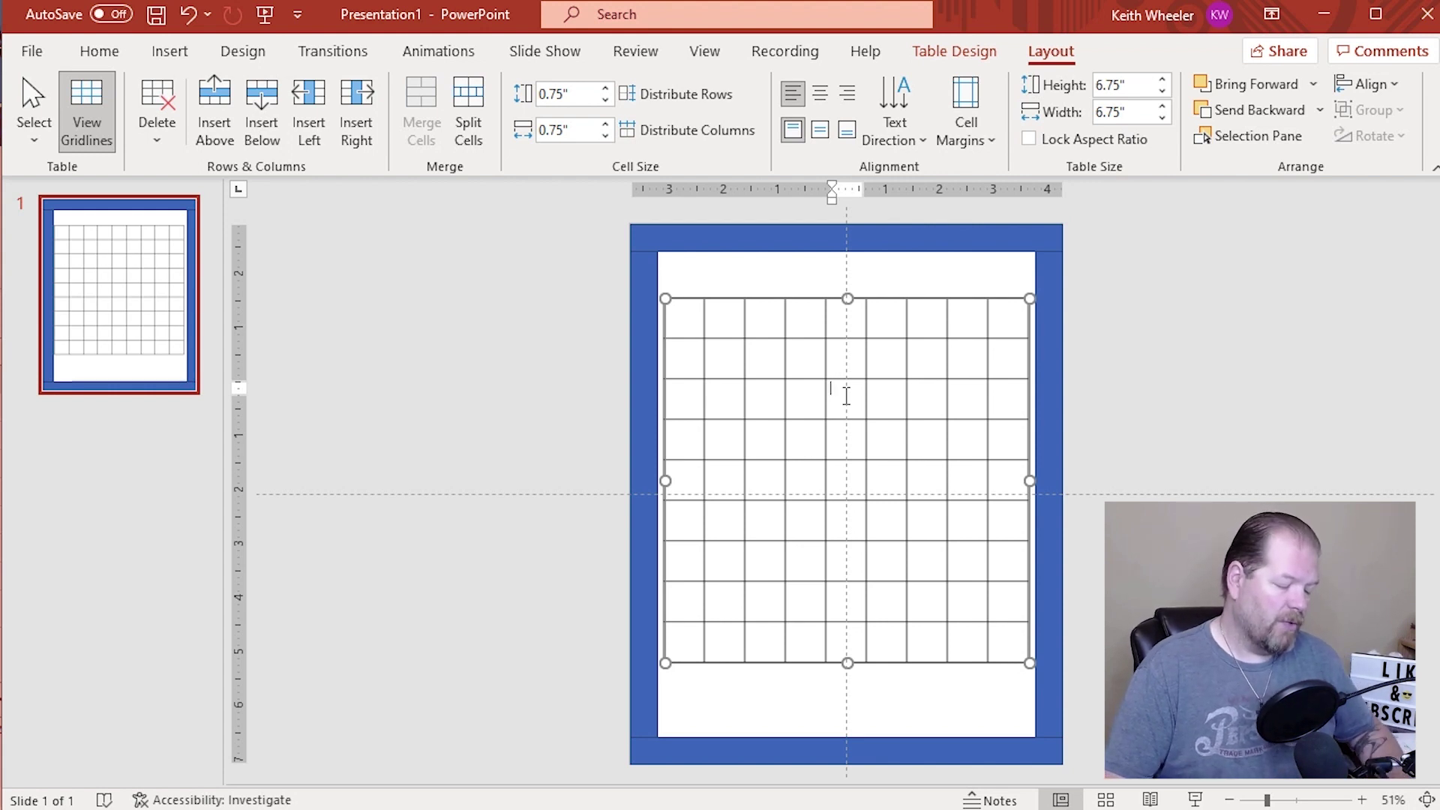
{"action": "key", "text": "ctrl+a"}
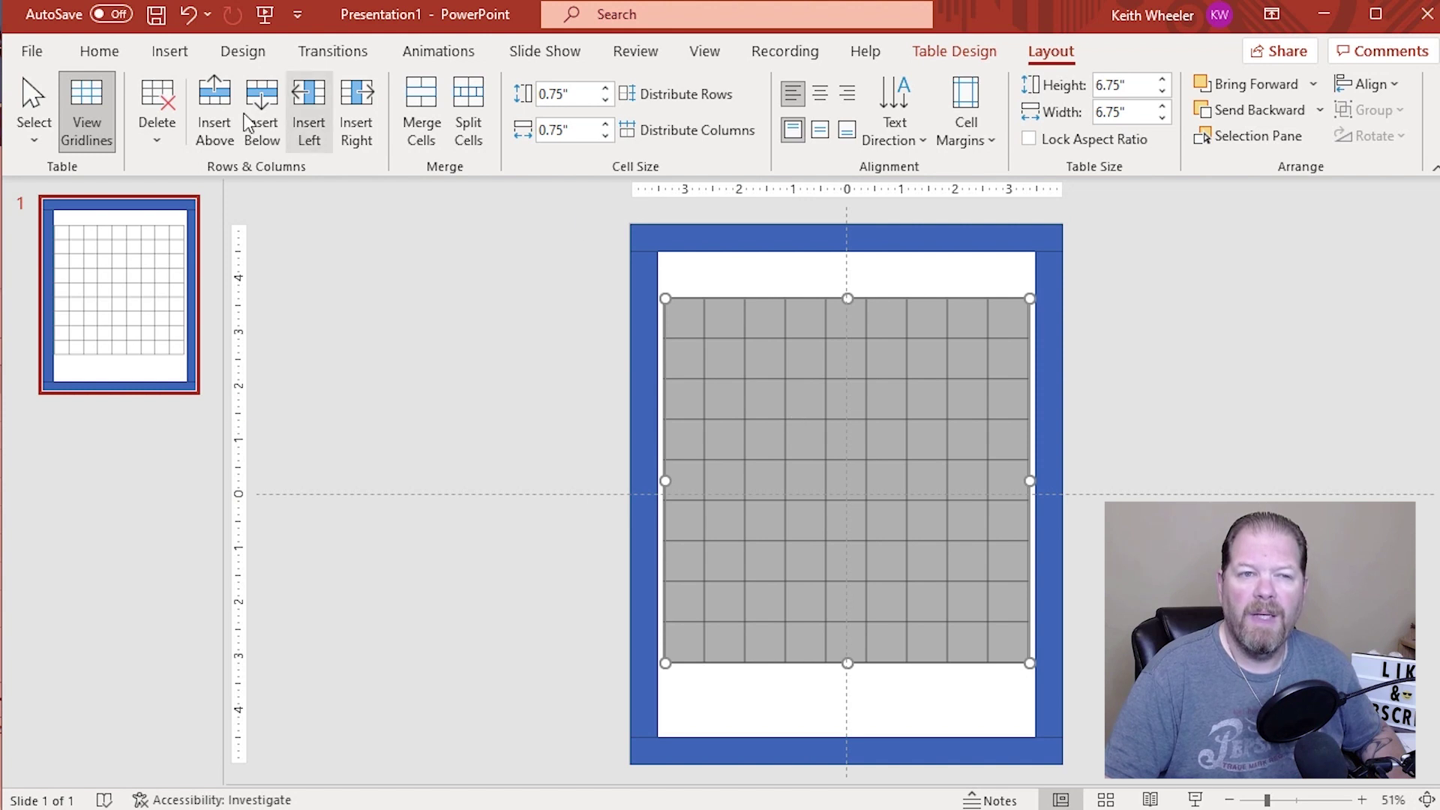
{"action": "left_click", "coordinate": [99, 50]}
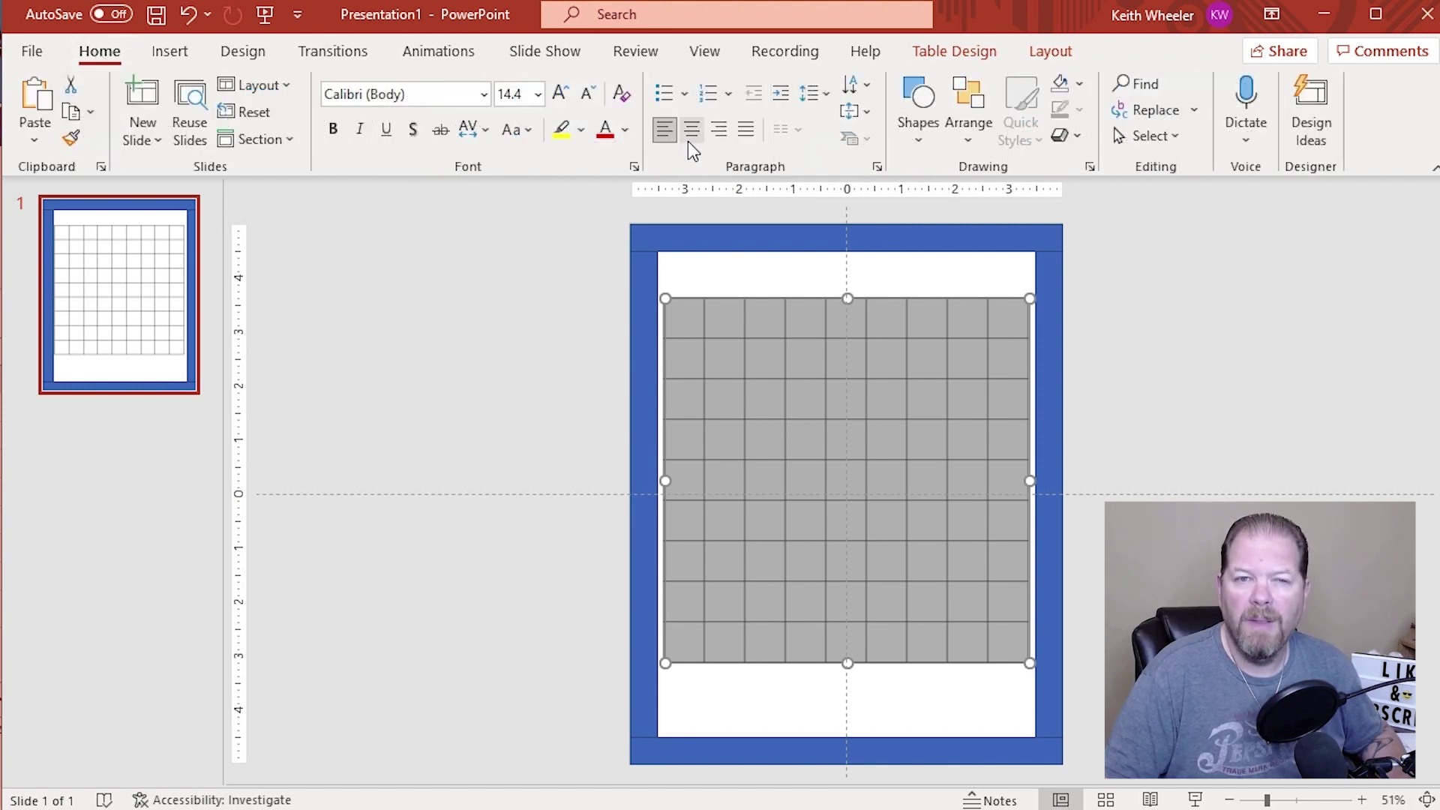
{"action": "left_click", "coordinate": [688, 141]}
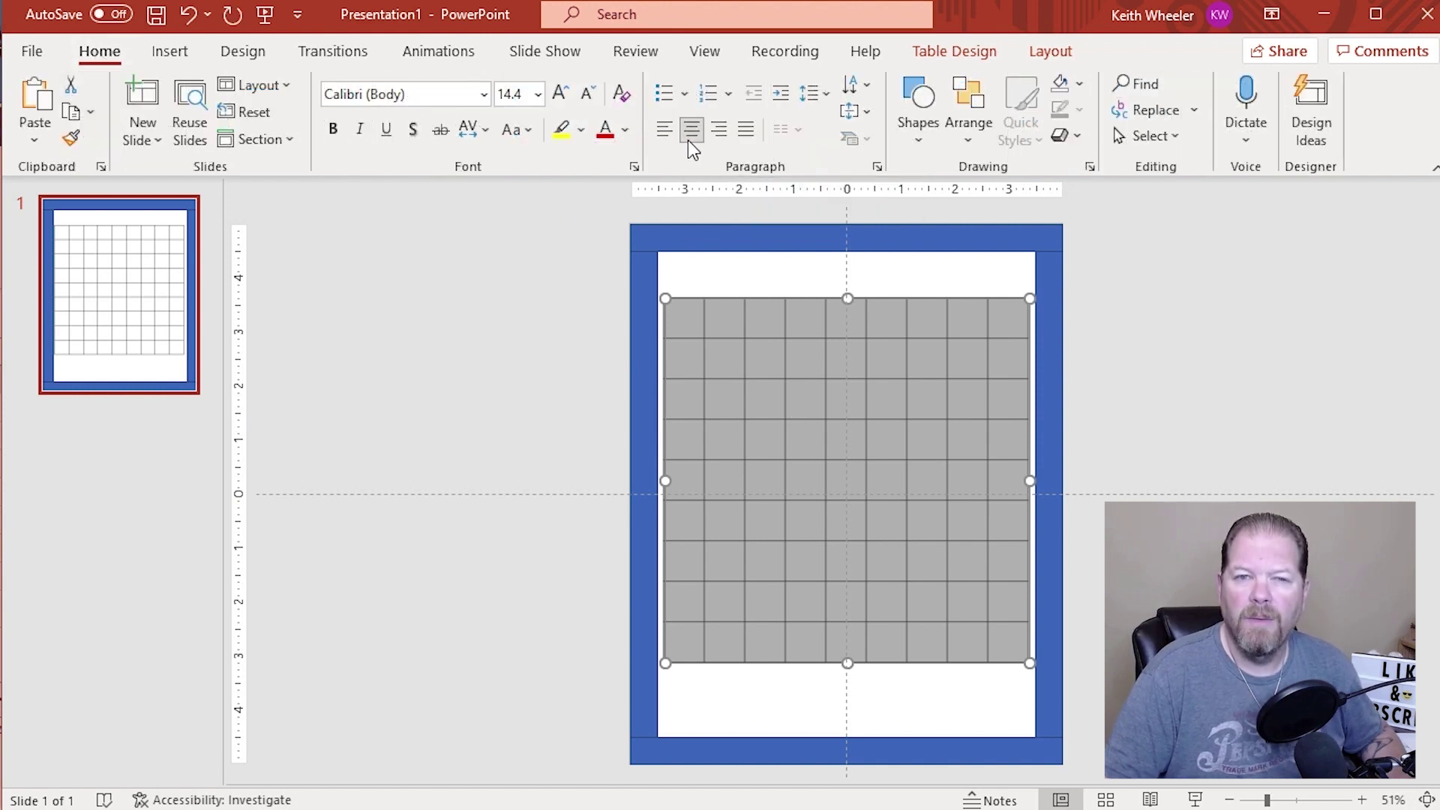
{"action": "left_click", "coordinate": [870, 113]}
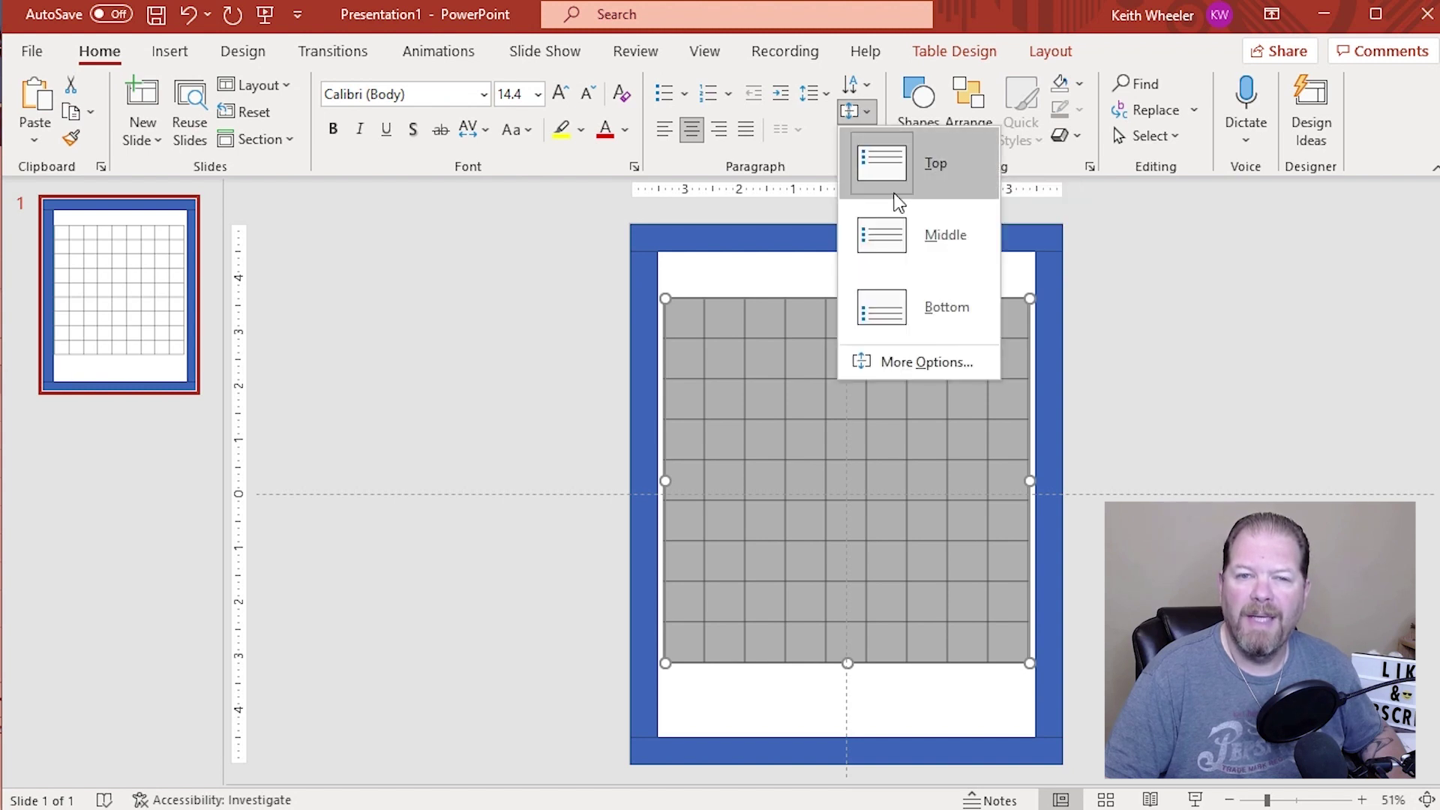
{"action": "left_click", "coordinate": [896, 238]}
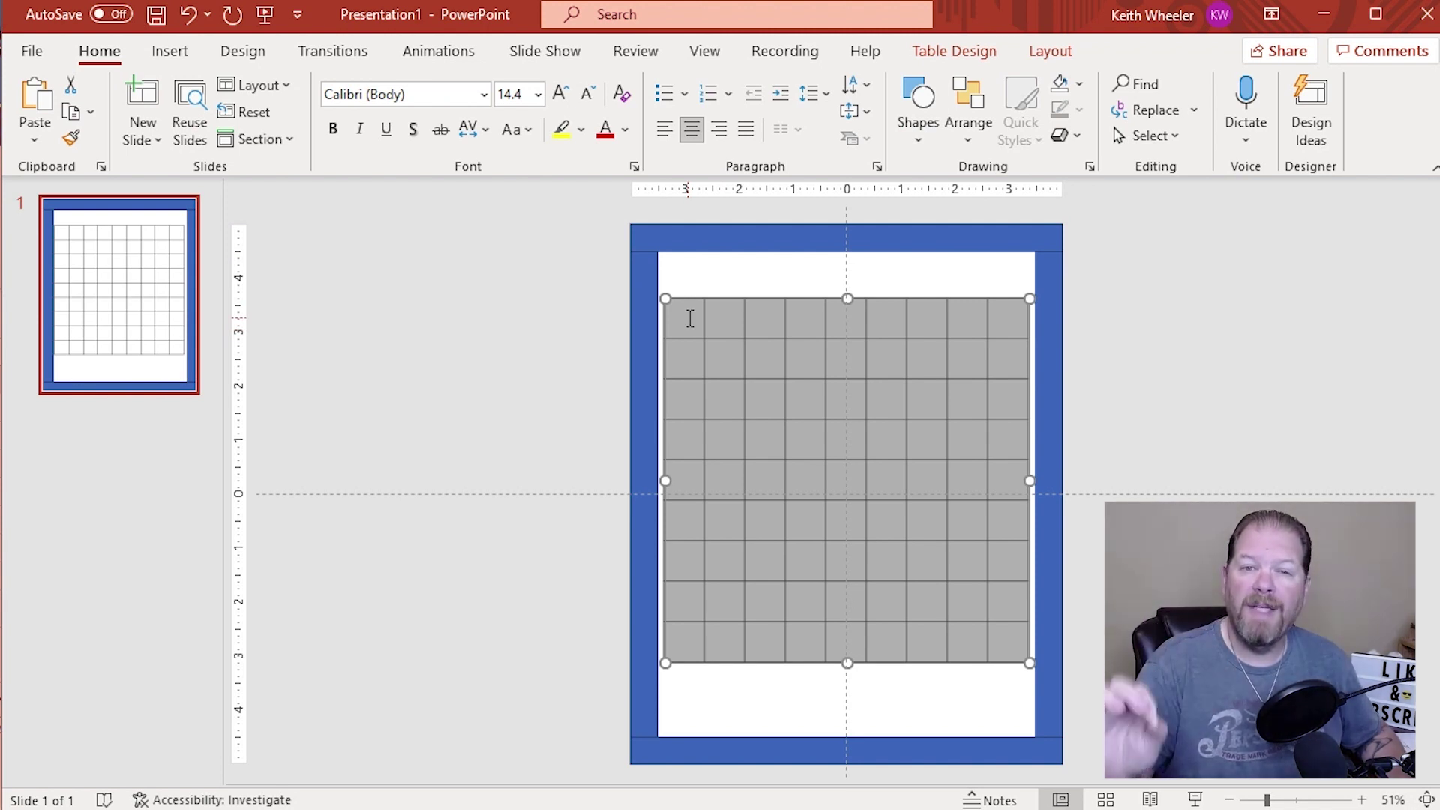
Step: Set the table font to Arial Black
{"action": "left_click", "coordinate": [483, 95]}
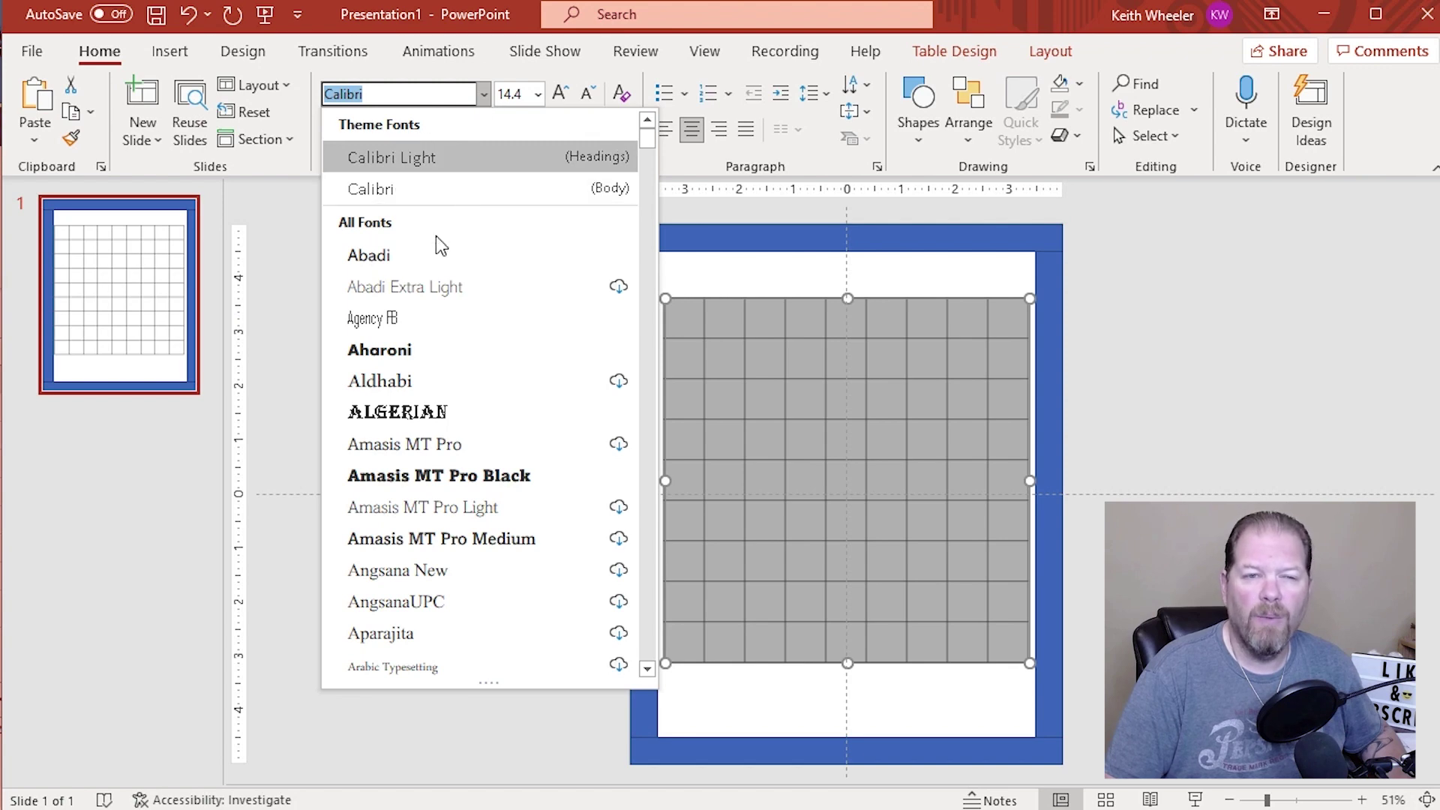
{"action": "scroll", "coordinate": [462, 529], "scroll_direction": "down", "scroll_amount": 2}
{"action": "left_click", "coordinate": [462, 536]}
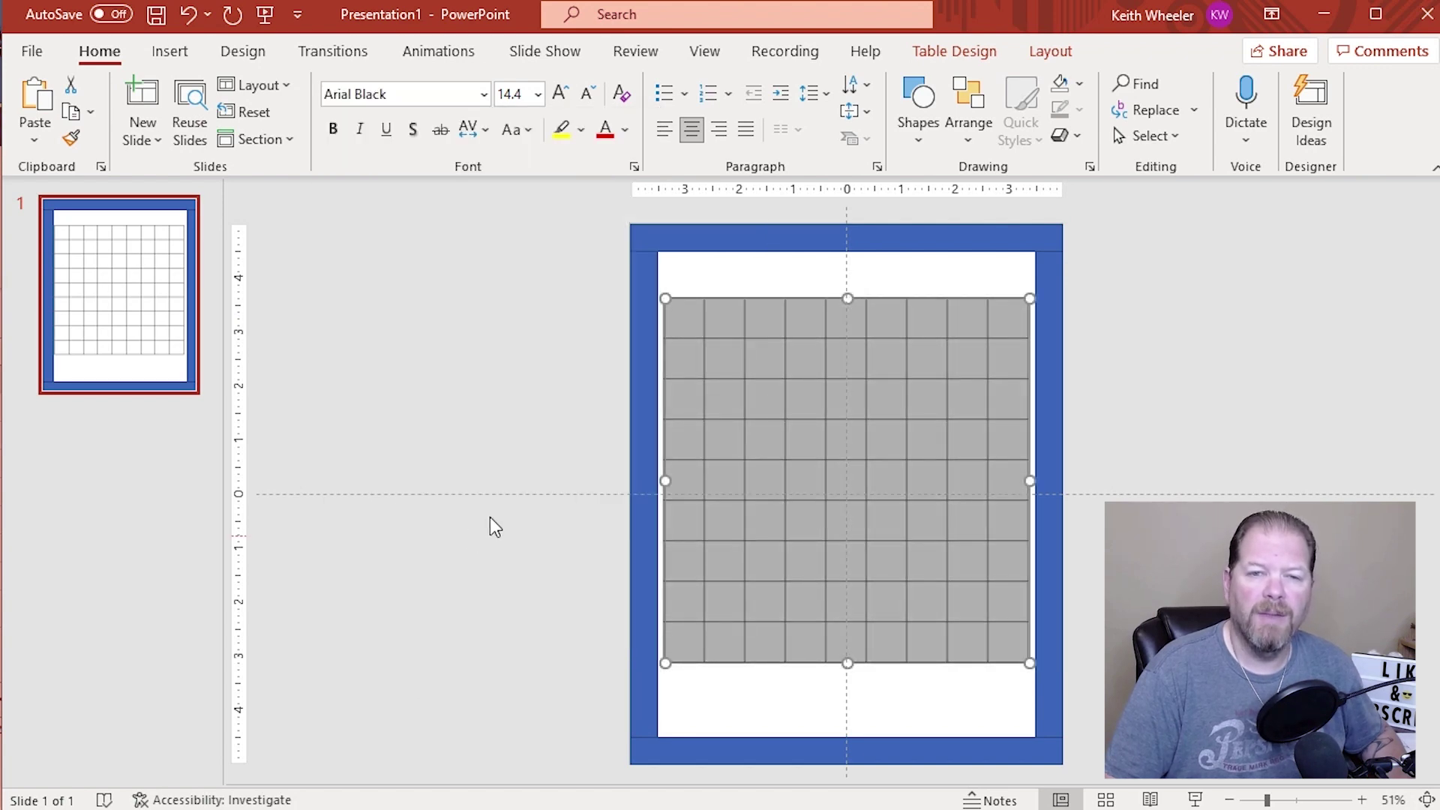
{"action": "left_click", "coordinate": [701, 321]}
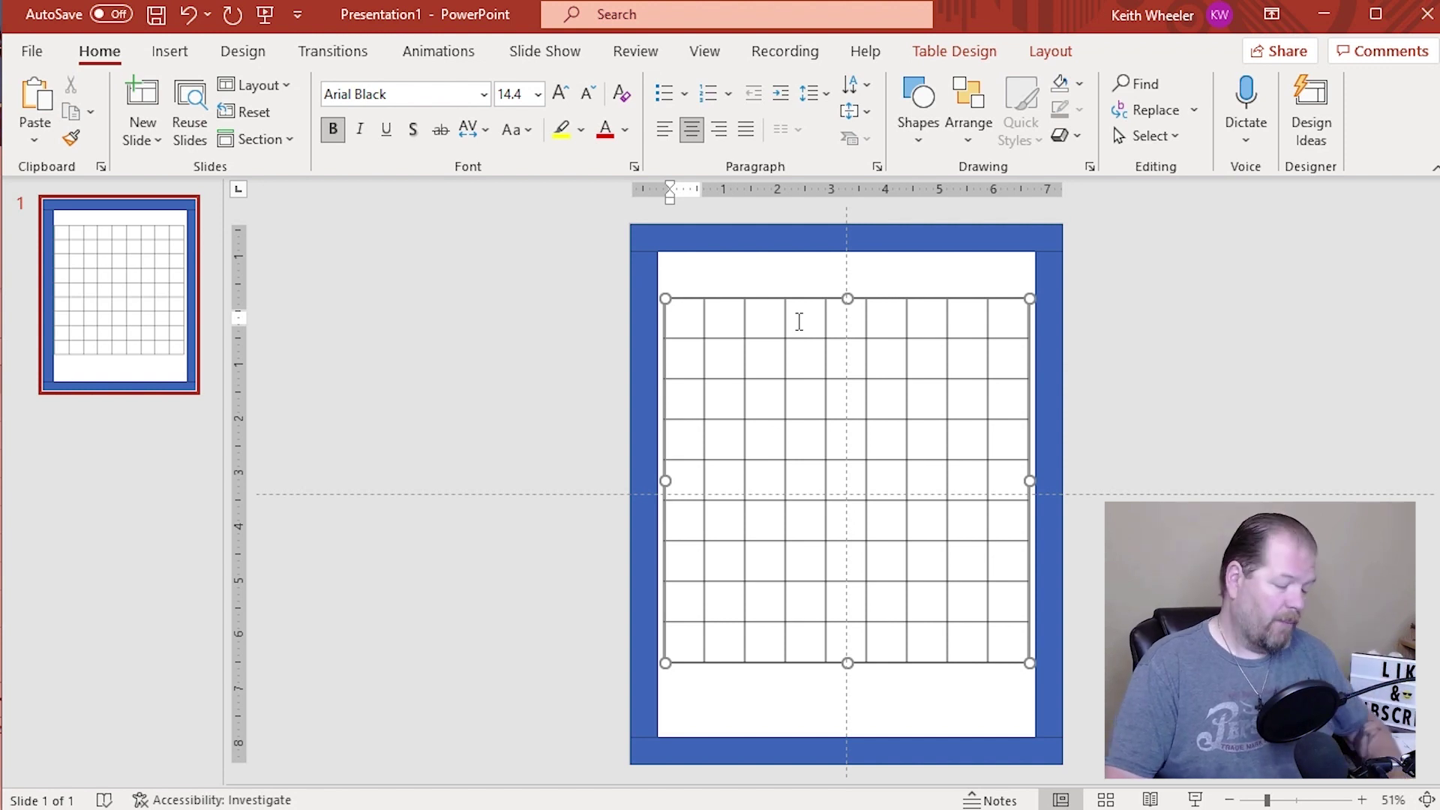
Step: Select all 81 cells of the empty 9 × 9 grid with Ctrl+A
{"action": "key", "text": "ctrl+a"}
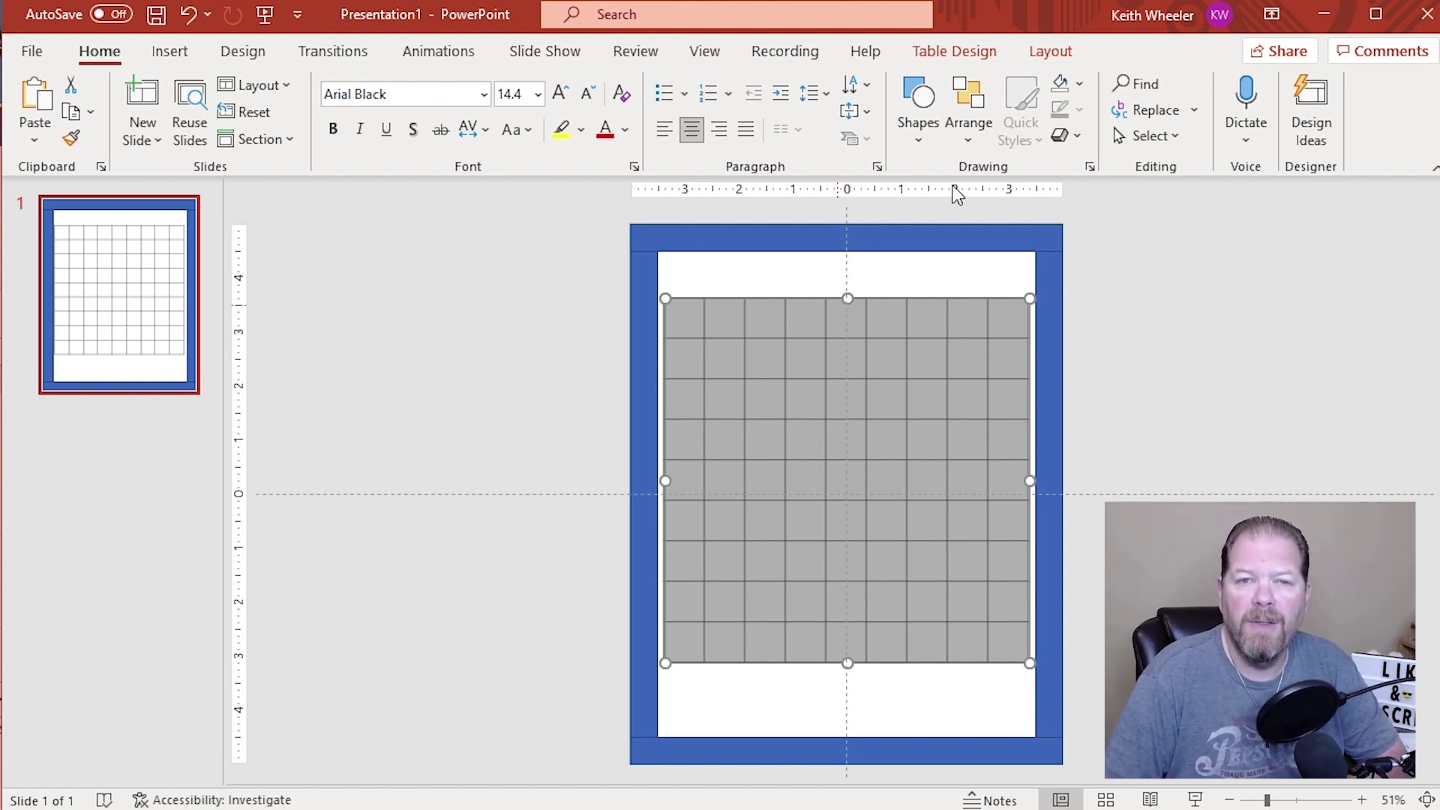
Step: Apply ½ pt pen weight to the table's inside borders, then deselect the table
{"action": "left_click", "coordinate": [993, 59]}
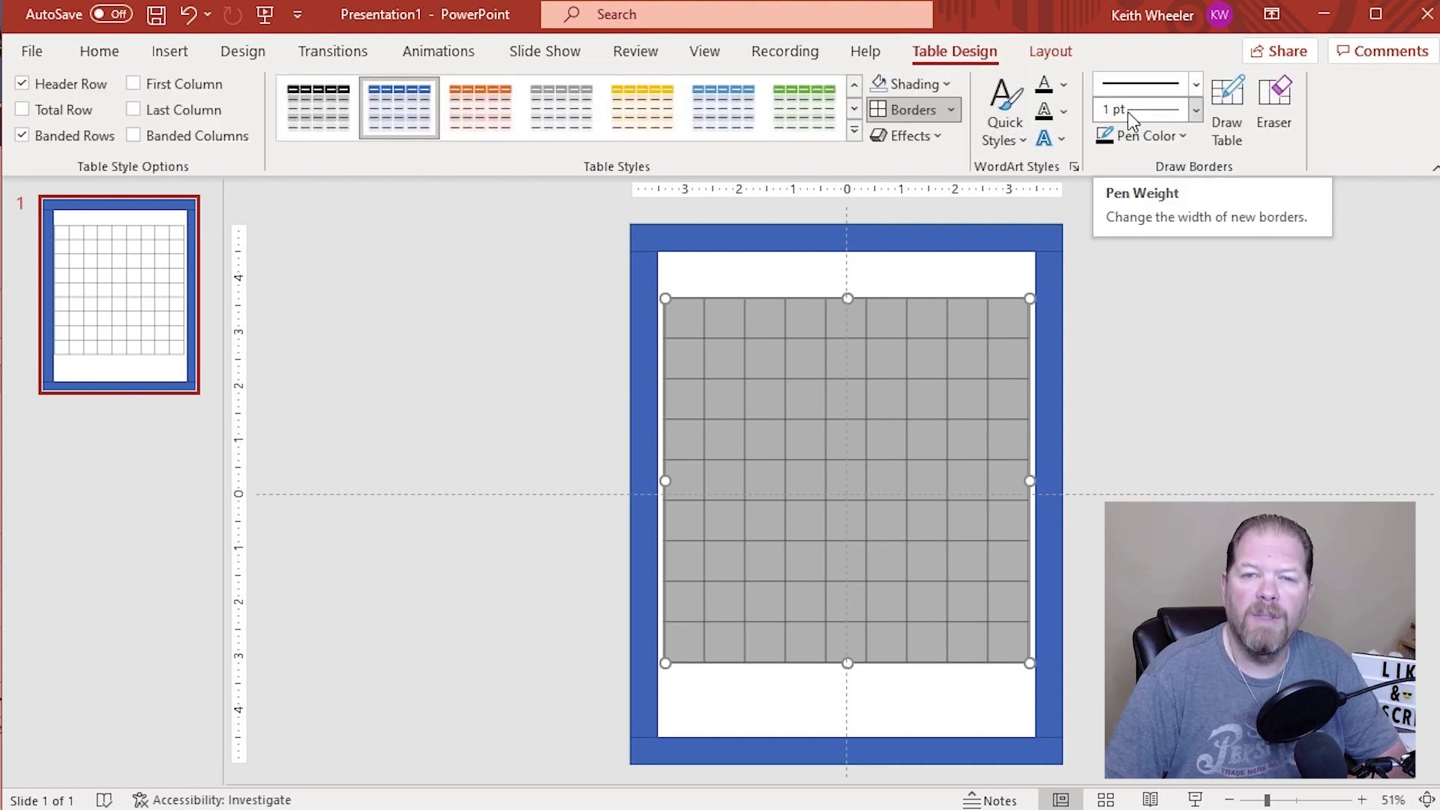
{"action": "left_click", "coordinate": [1196, 113]}
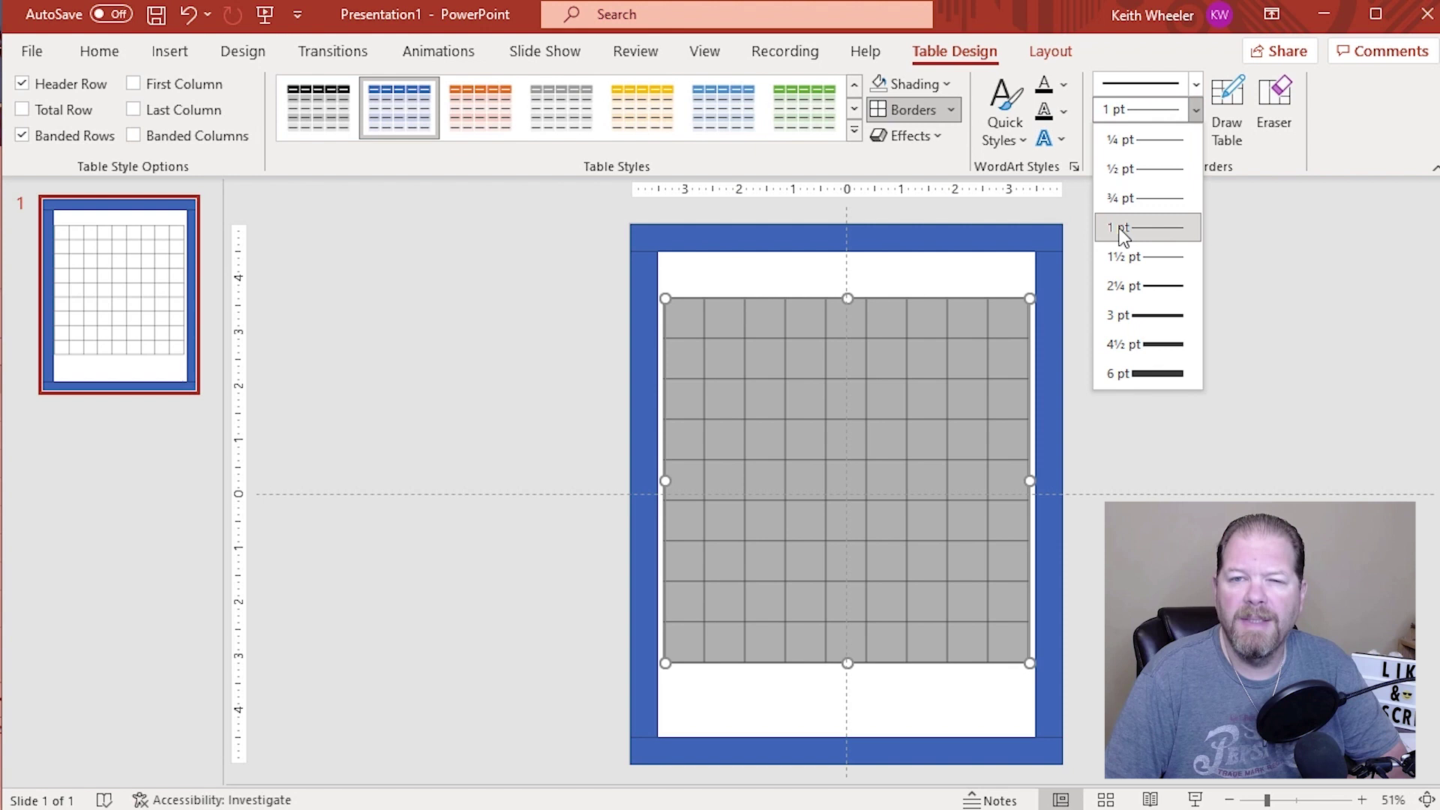
{"action": "left_click", "coordinate": [1121, 169]}
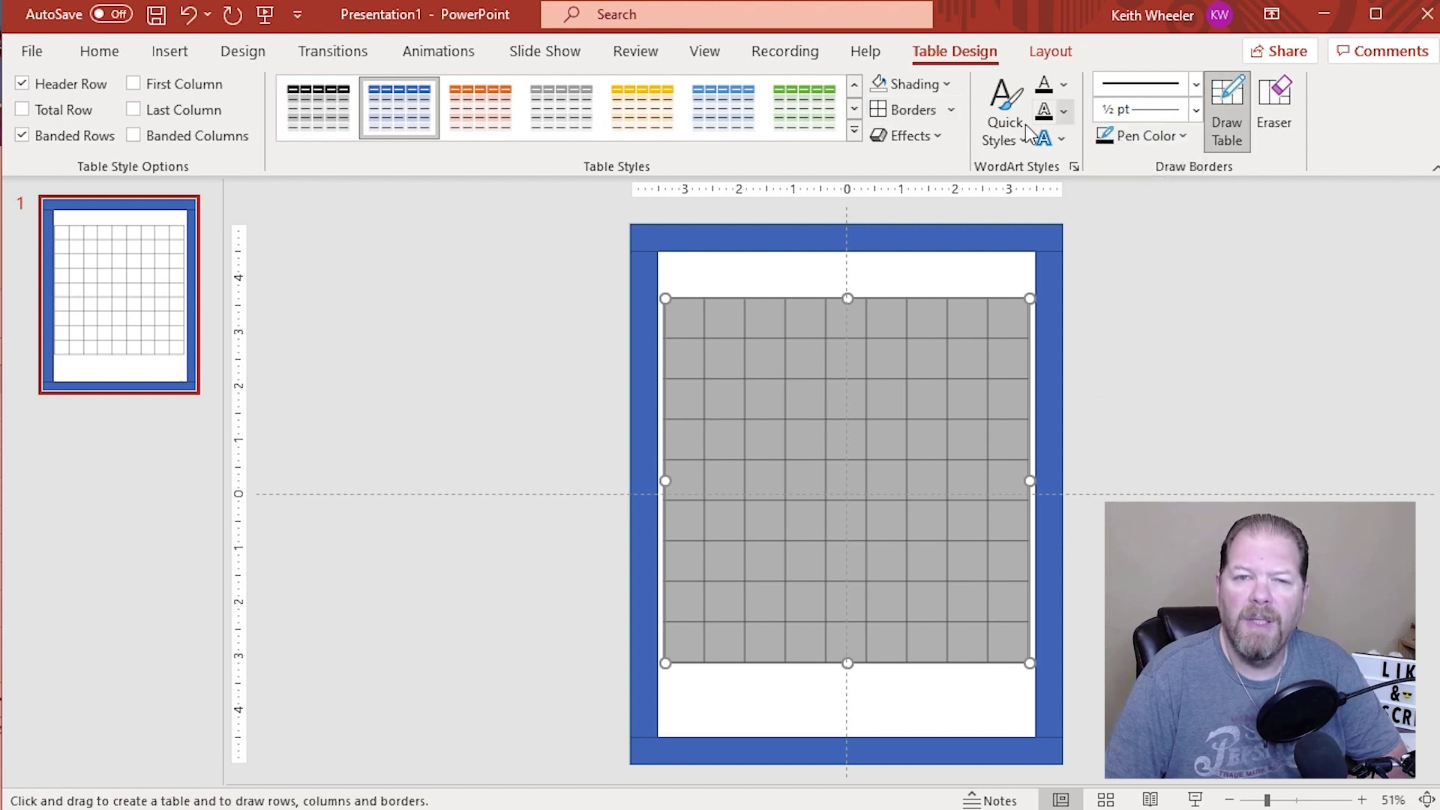
{"action": "left_click", "coordinate": [954, 116]}
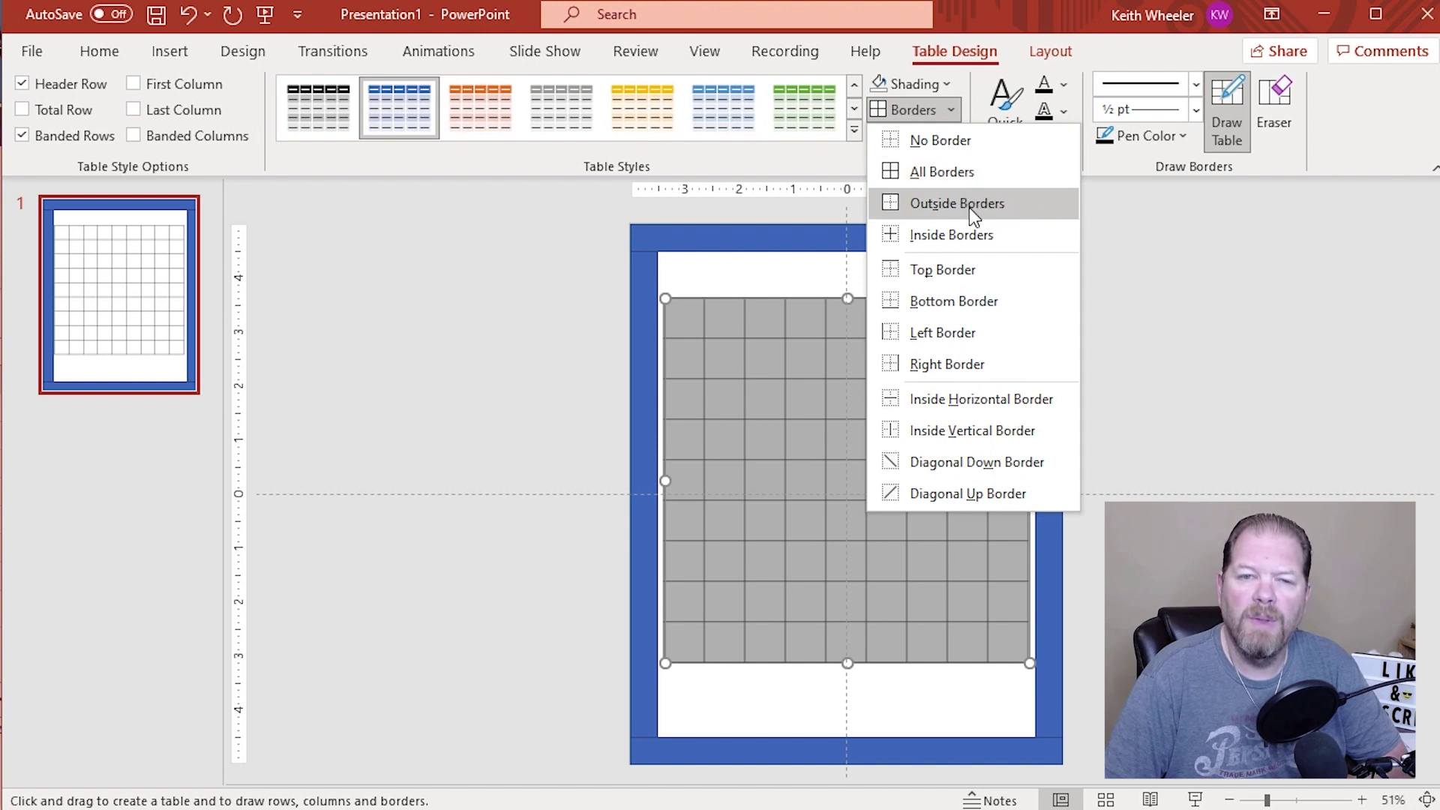
{"action": "left_click", "coordinate": [968, 234]}
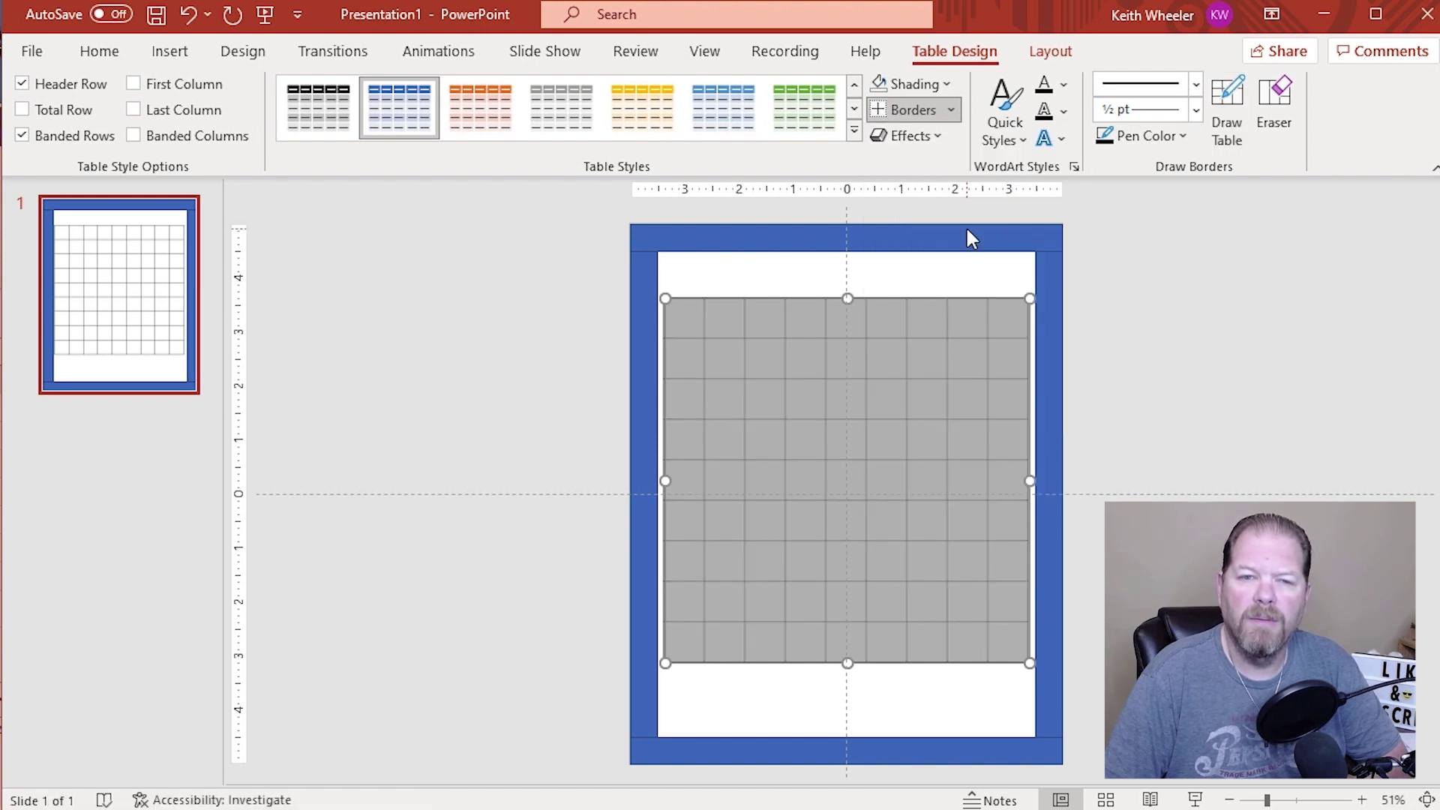
{"action": "left_click", "coordinate": [790, 285]}
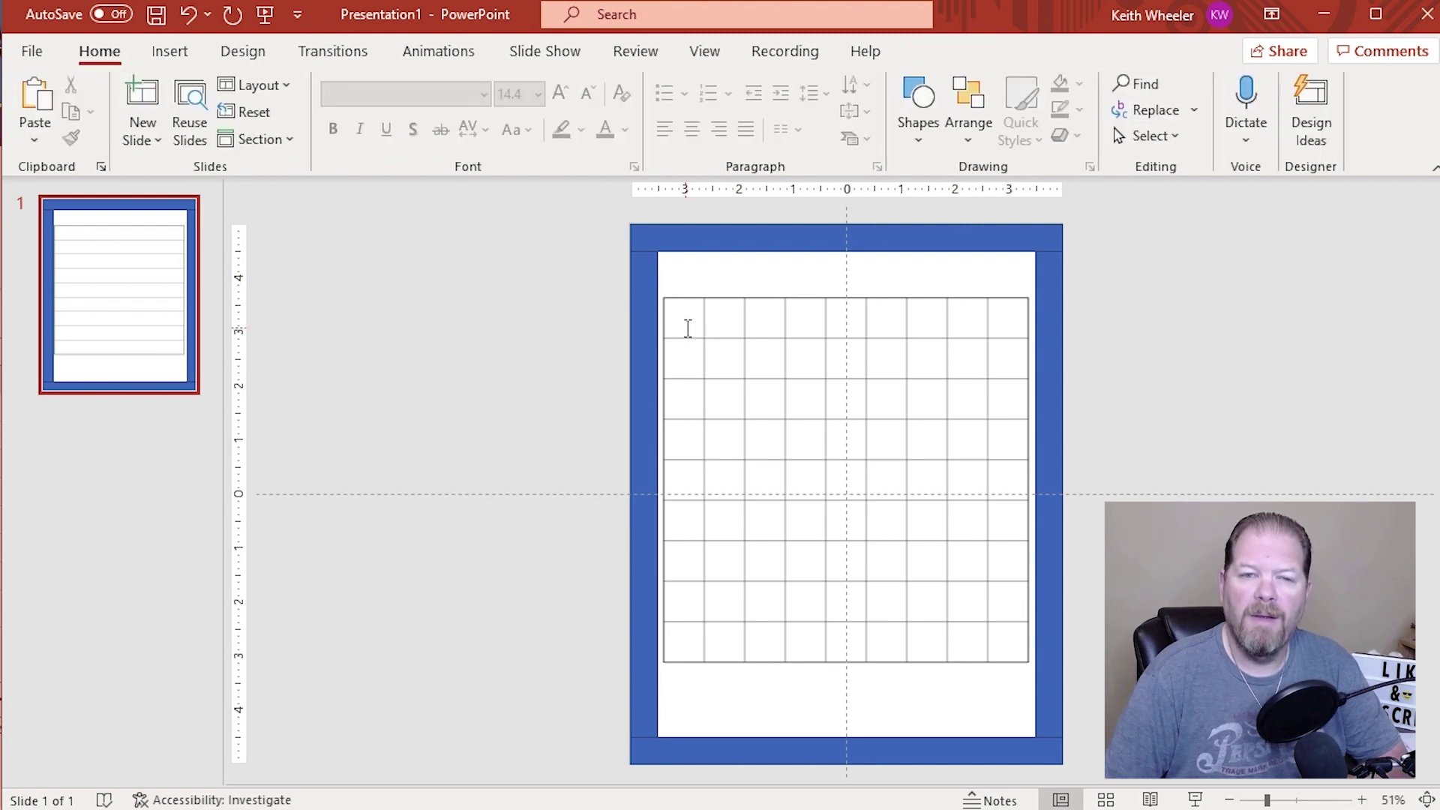
Step: Outline the top-left 3×3 block with a 1 pt border
{"action": "left_click_drag", "start_coordinate": [688, 328], "coordinate": [773, 393]}
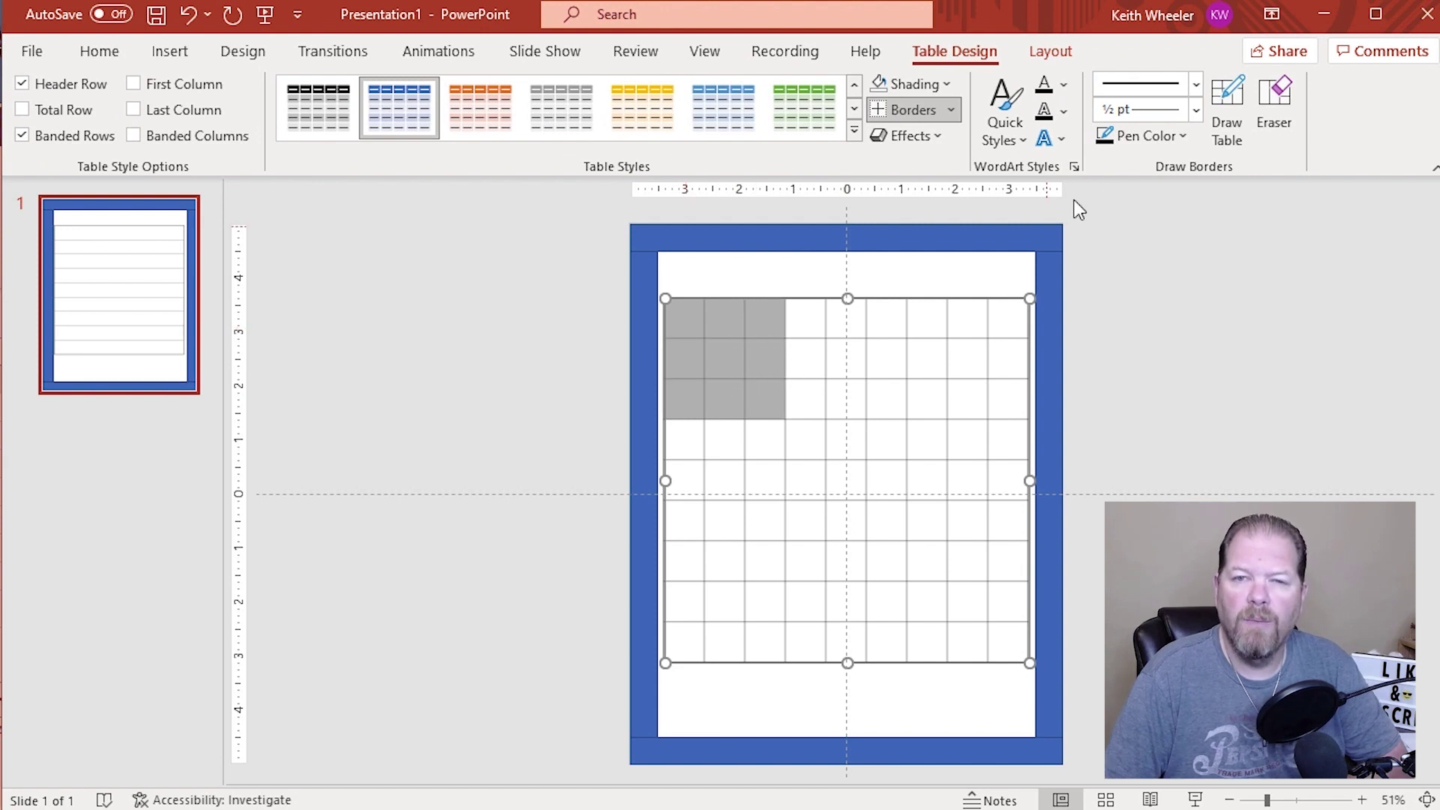
{"action": "left_click", "coordinate": [1194, 111]}
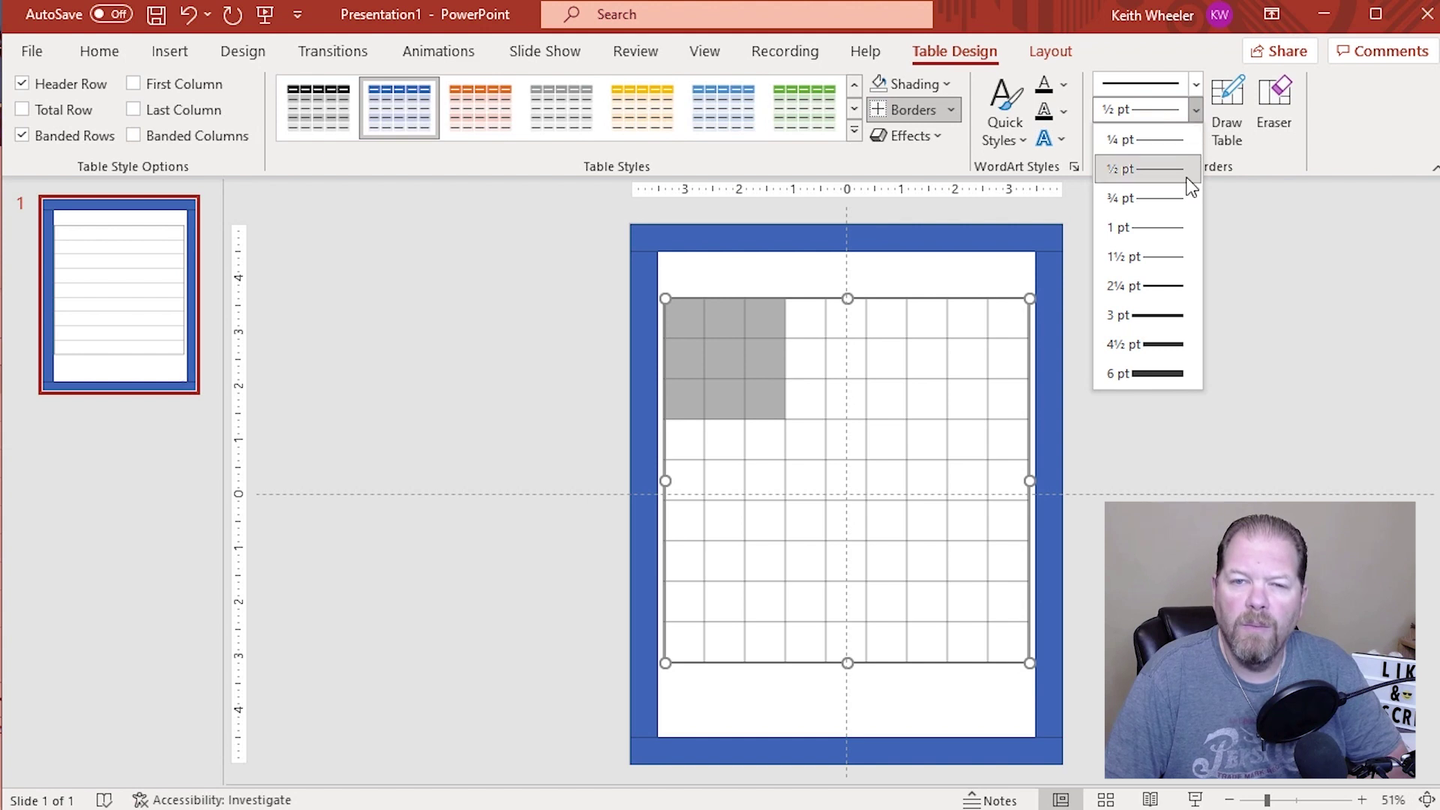
{"action": "left_click", "coordinate": [1155, 227]}
{"action": "left_click", "coordinate": [955, 114]}
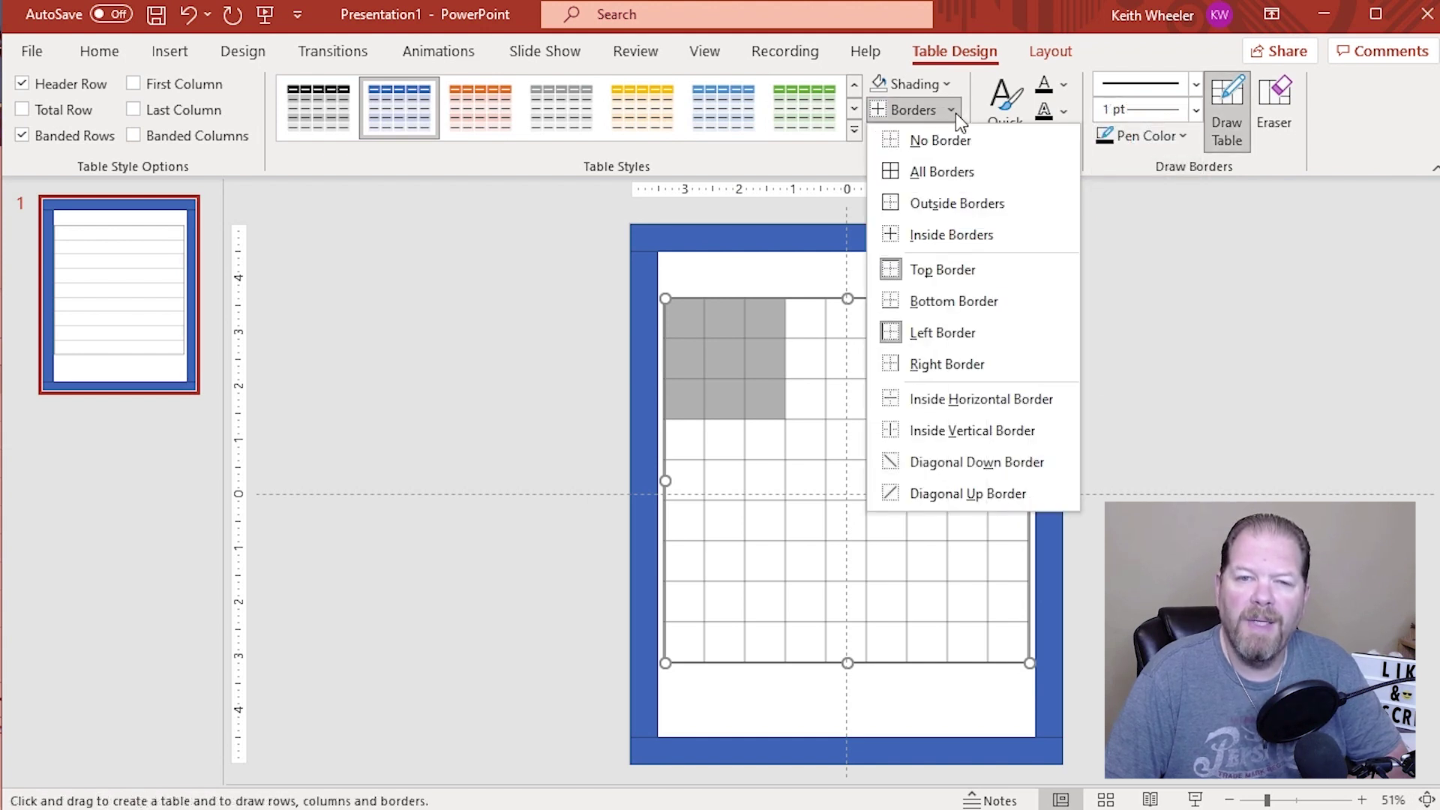
{"action": "left_click", "coordinate": [998, 219]}
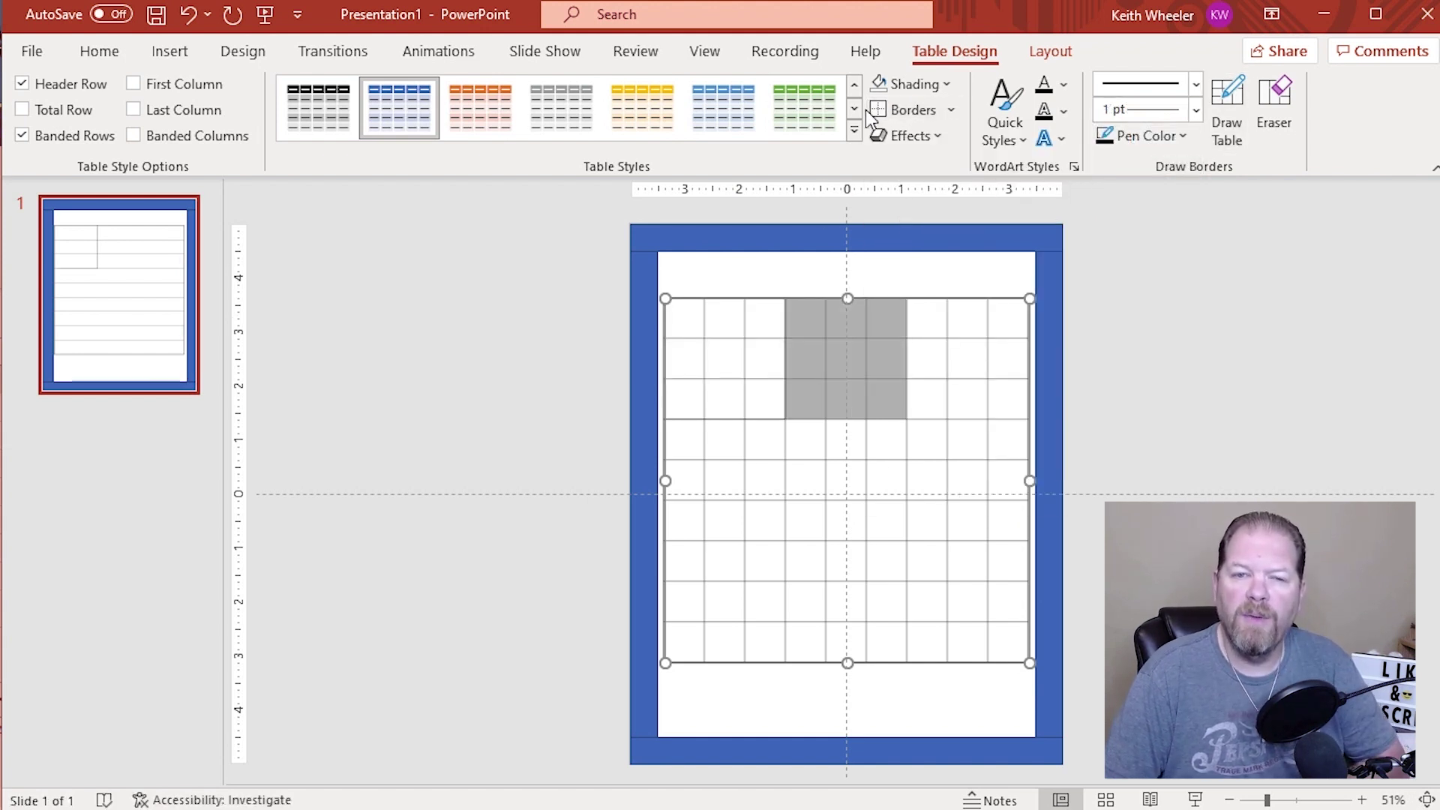
Step: Apply the same 1 pt outline to the top-right, middle-left and centre 3×3 blocks
{"action": "left_click_drag", "start_coordinate": [924, 315], "coordinate": [1009, 401]}
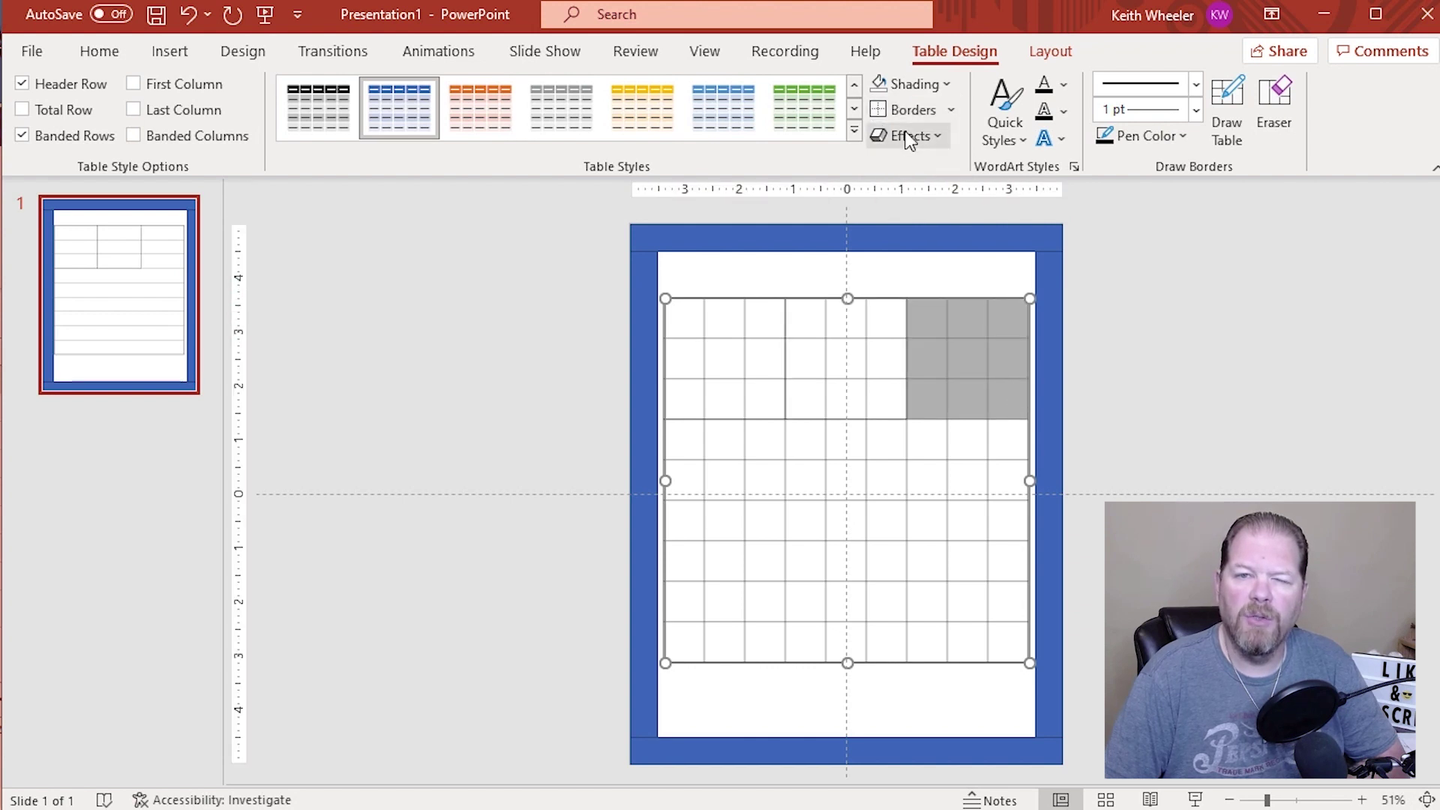
{"action": "left_click", "coordinate": [879, 109]}
{"action": "left_click_drag", "start_coordinate": [688, 443], "coordinate": [773, 517]}
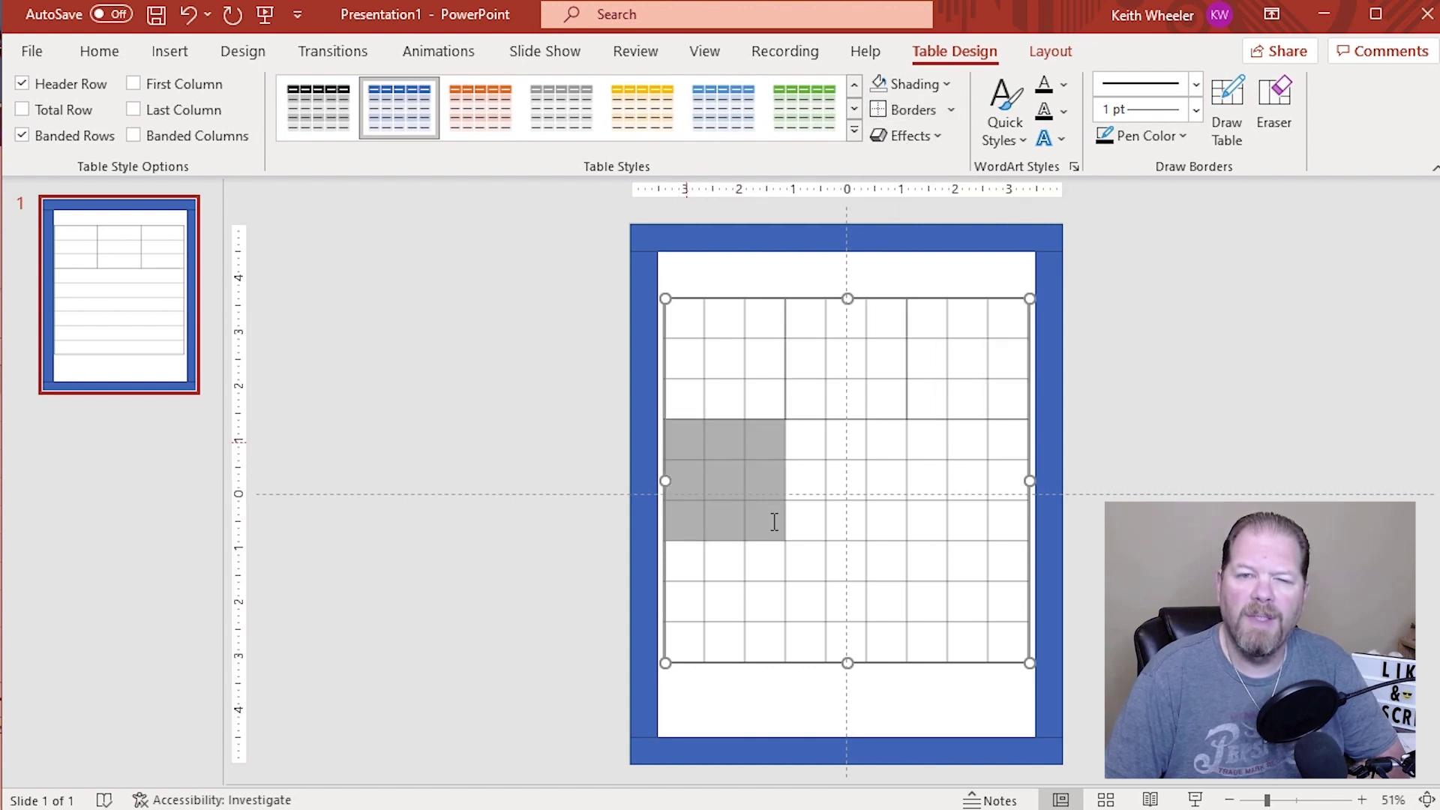
{"action": "left_click", "coordinate": [884, 109]}
{"action": "left_click_drag", "start_coordinate": [806, 435], "coordinate": [890, 519]}
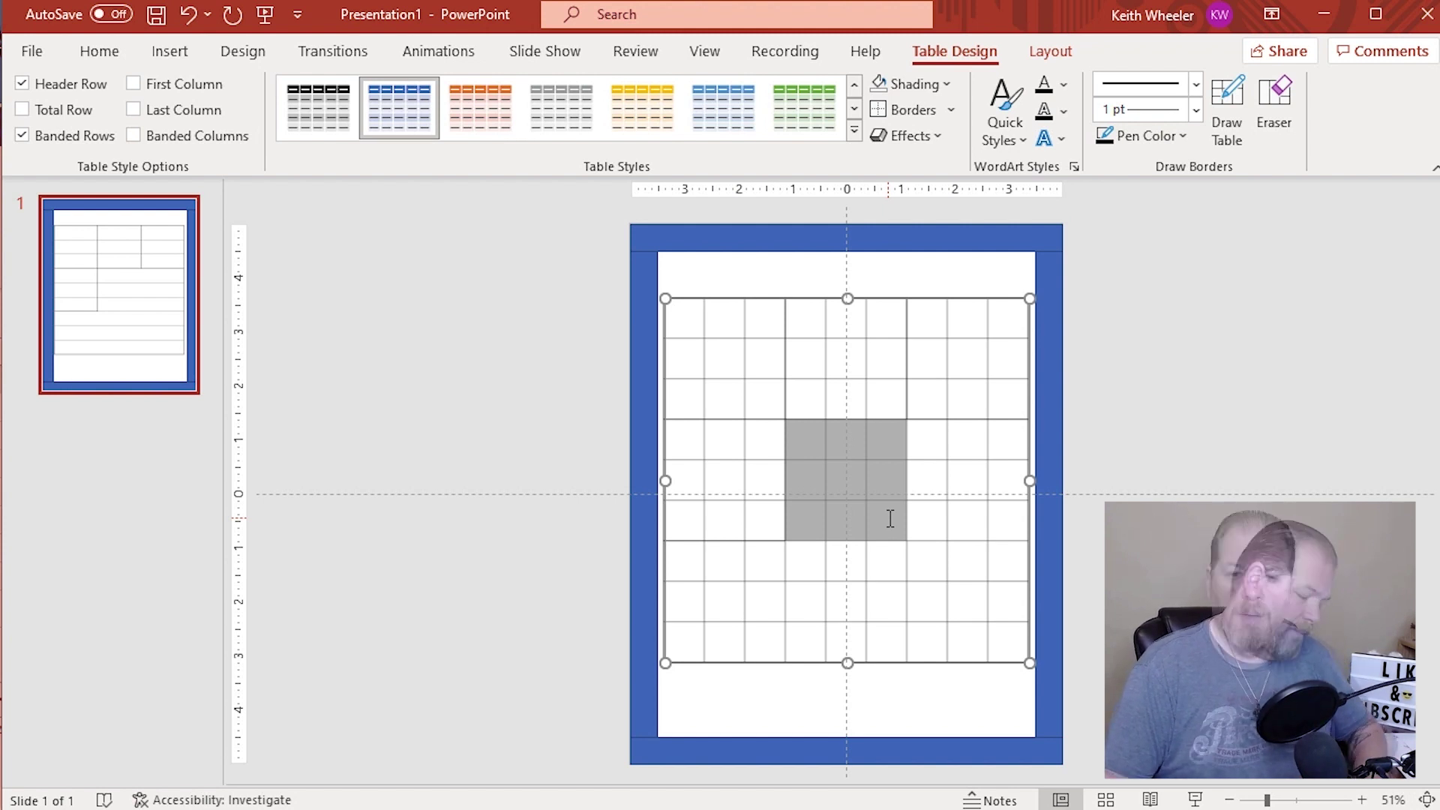
{"action": "key", "text": "F4"}
{"action": "left_click_drag", "start_coordinate": [936, 434], "coordinate": [1004, 513]}
{"action": "left_click", "coordinate": [968, 480]}
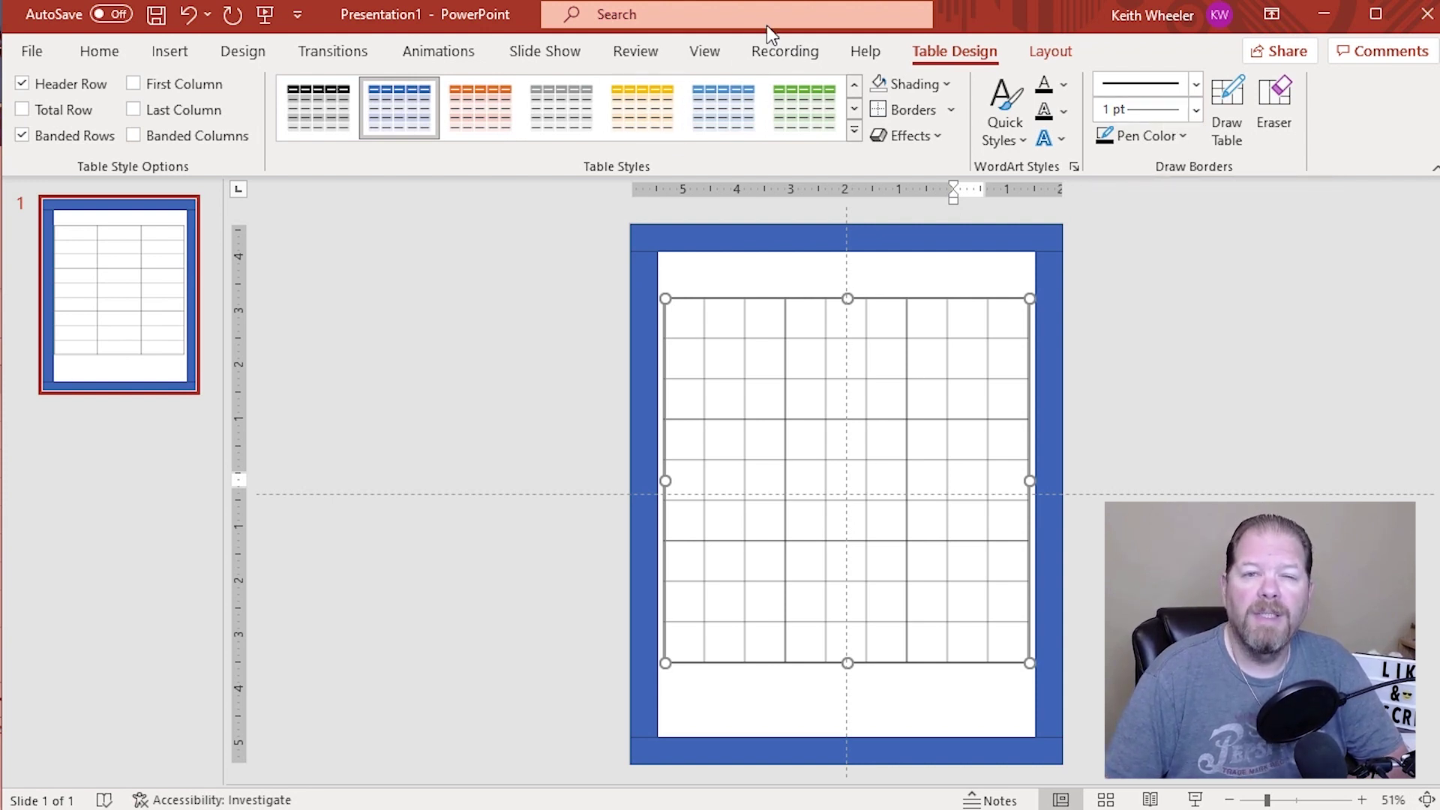
Step: Zoom the slide to 75% and put the cursor in the row 2, column 2 cell
{"action": "left_click", "coordinate": [709, 54]}
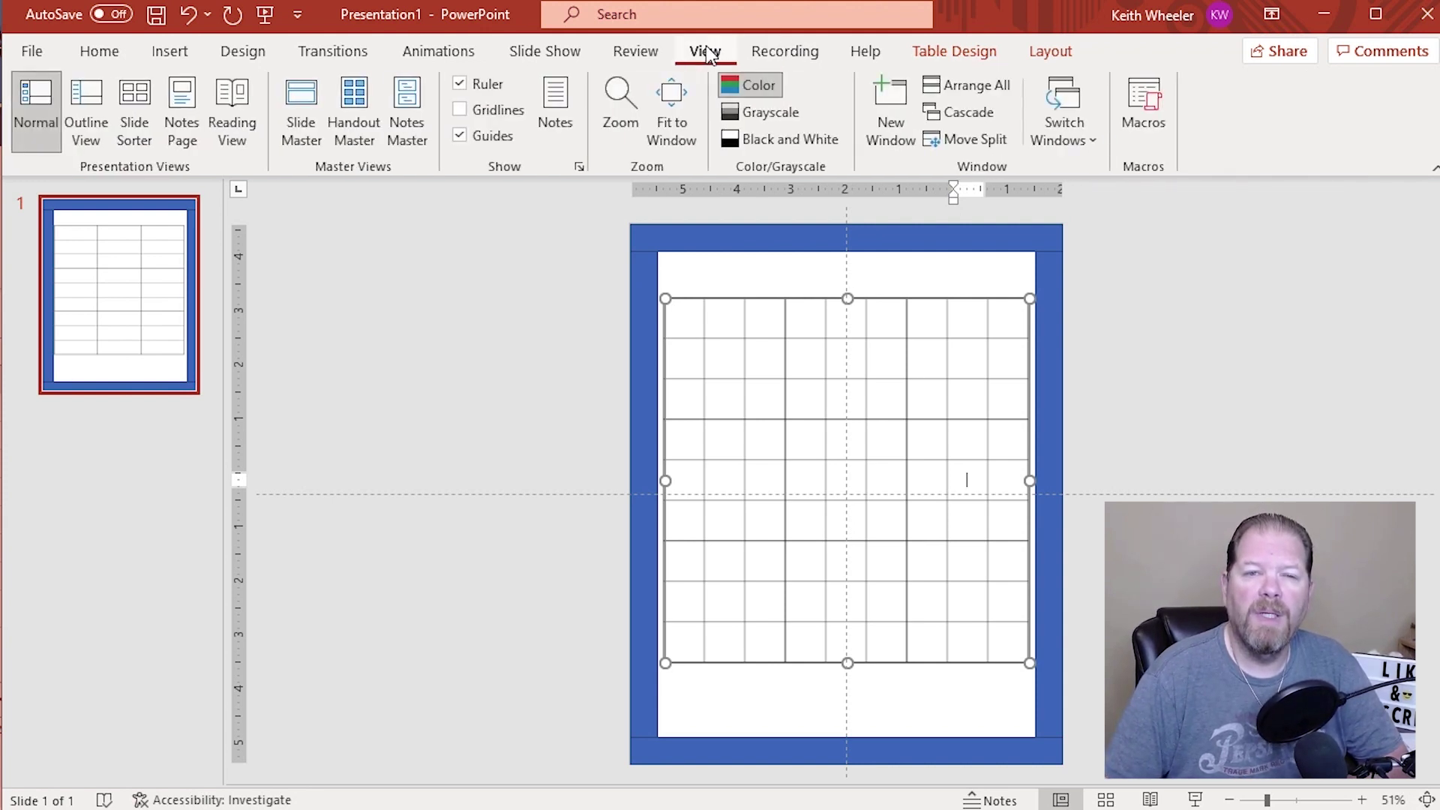
{"action": "left_click", "coordinate": [620, 105]}
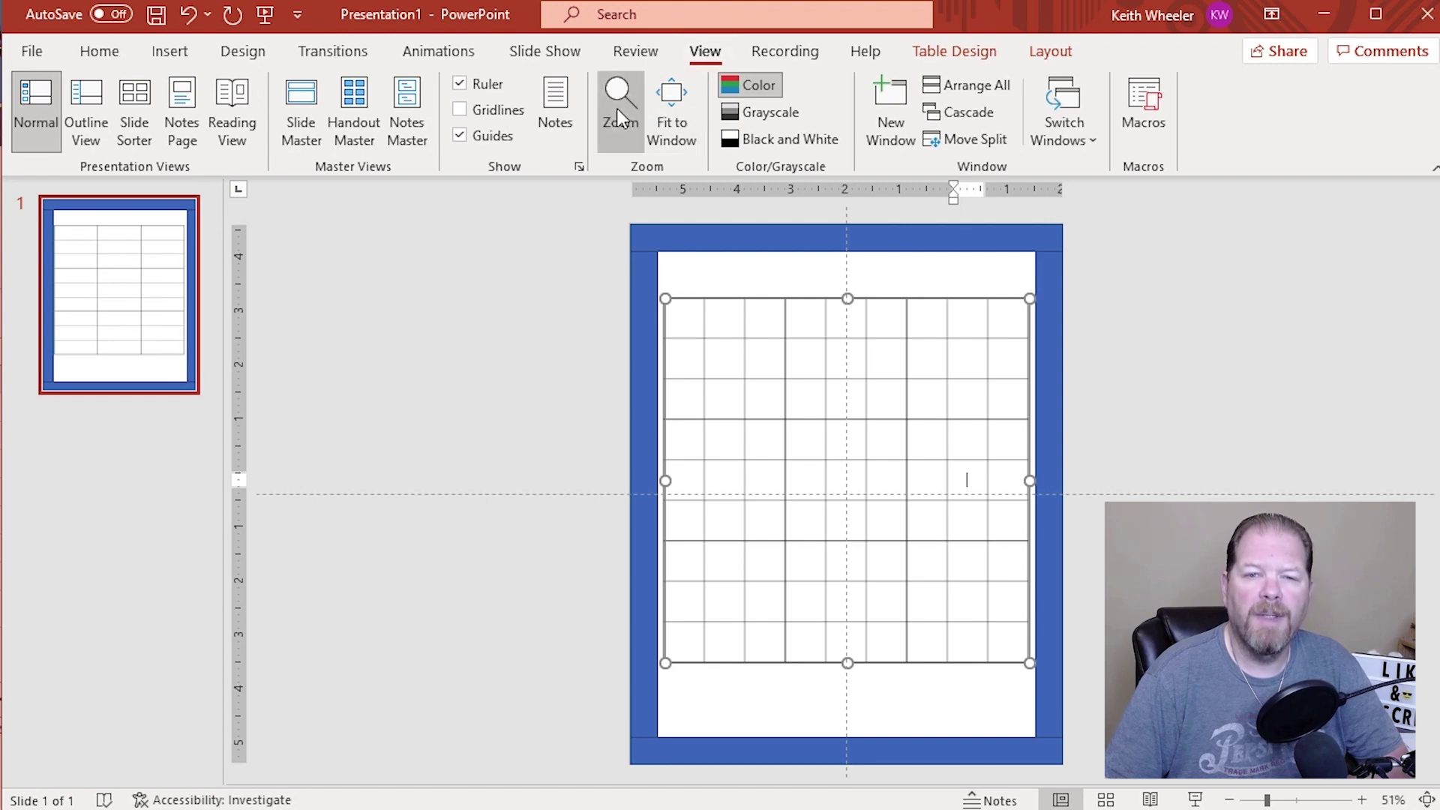
{"action": "type", "text": "75"}
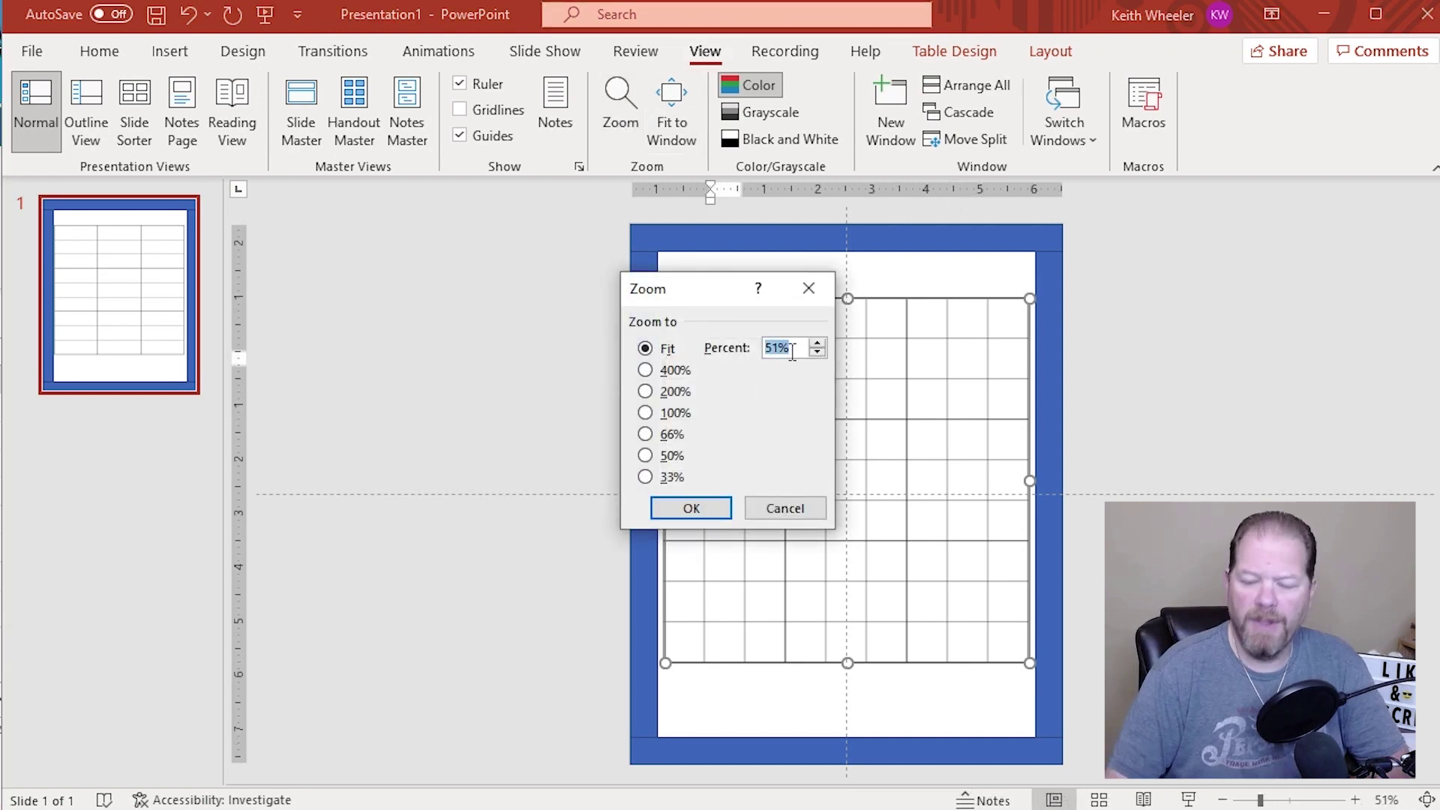
{"action": "key", "text": "Return"}
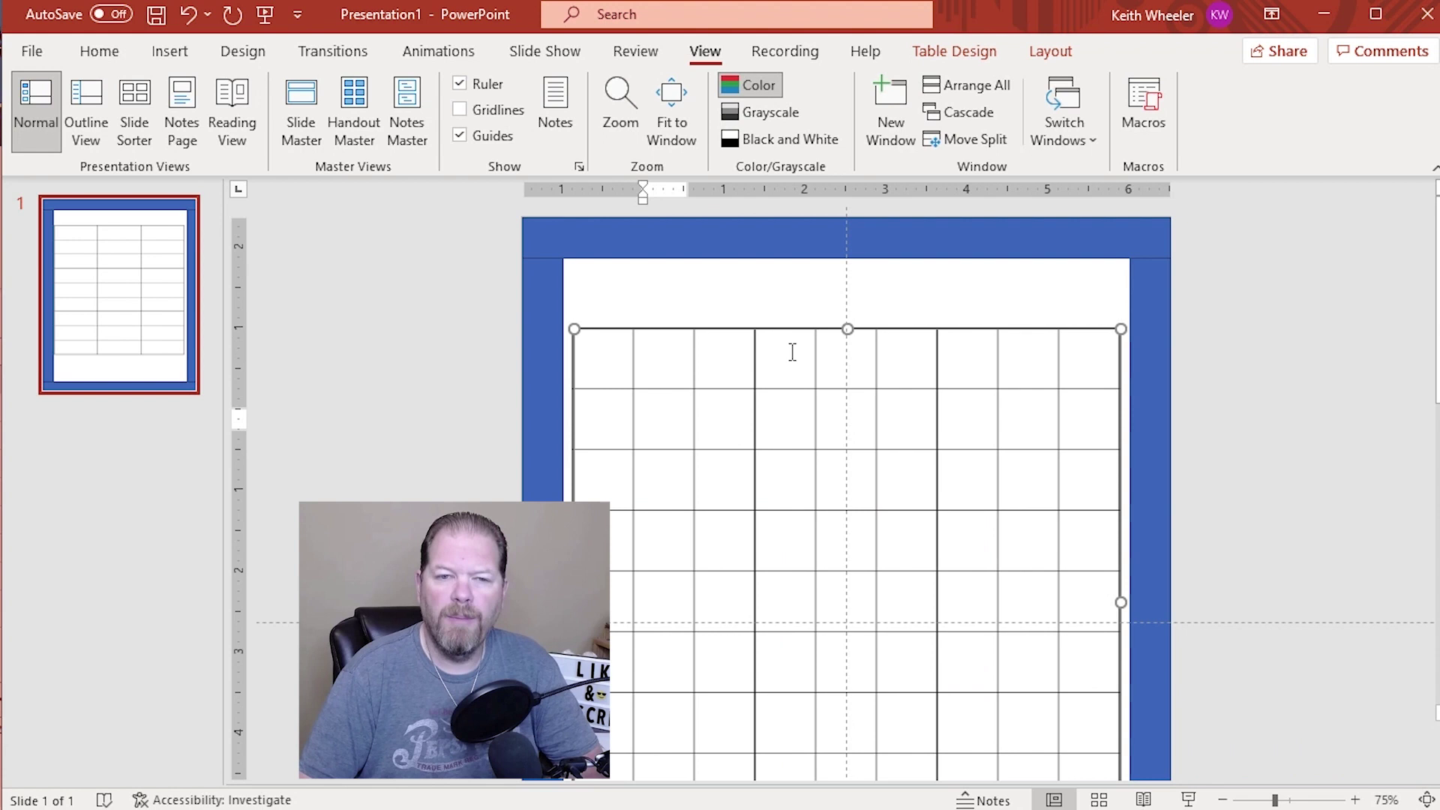
{"action": "scroll", "coordinate": [792, 356], "scroll_direction": "down", "scroll_amount": 1}
{"action": "scroll", "coordinate": [792, 356], "scroll_direction": "down", "scroll_amount": 3}
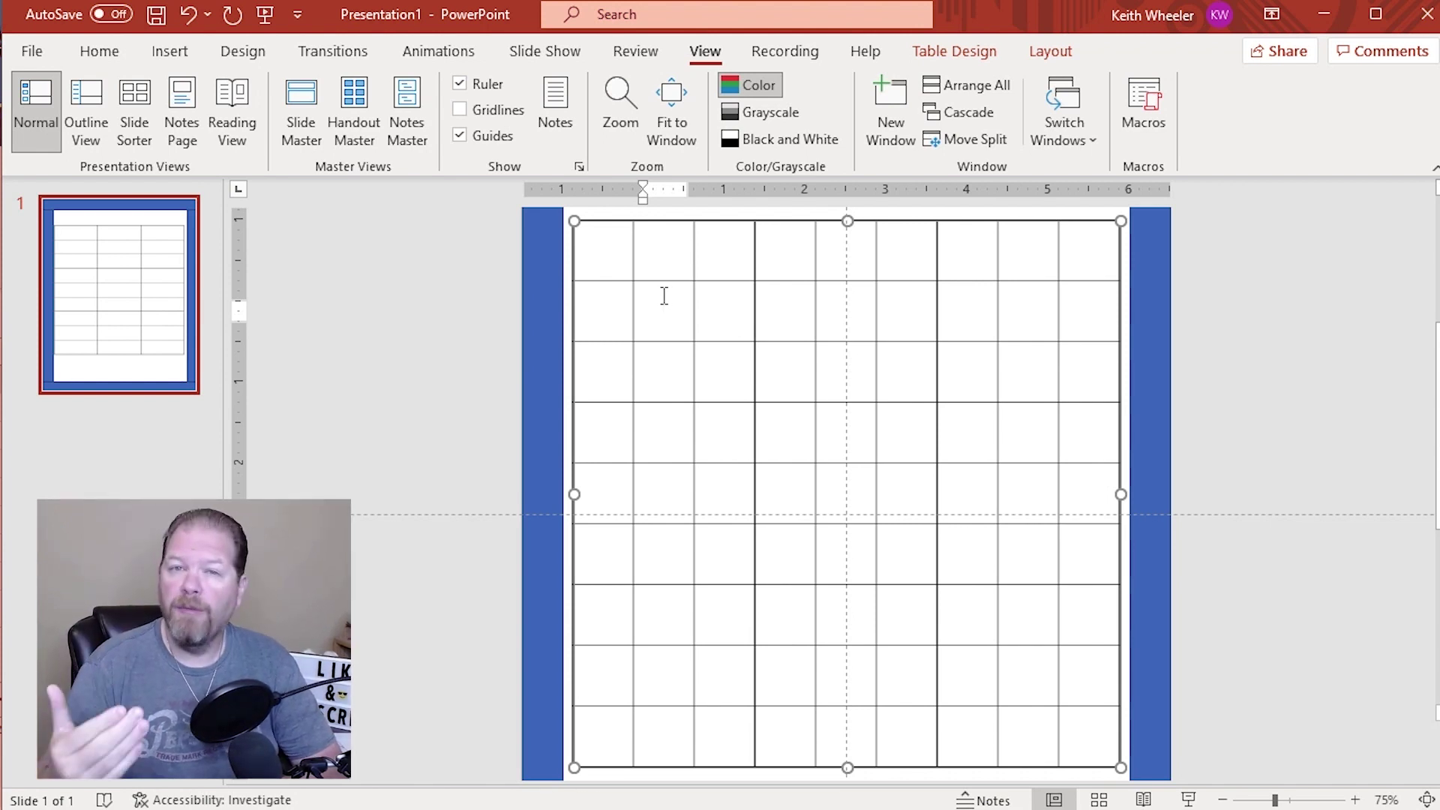
{"action": "left_click", "coordinate": [663, 296]}
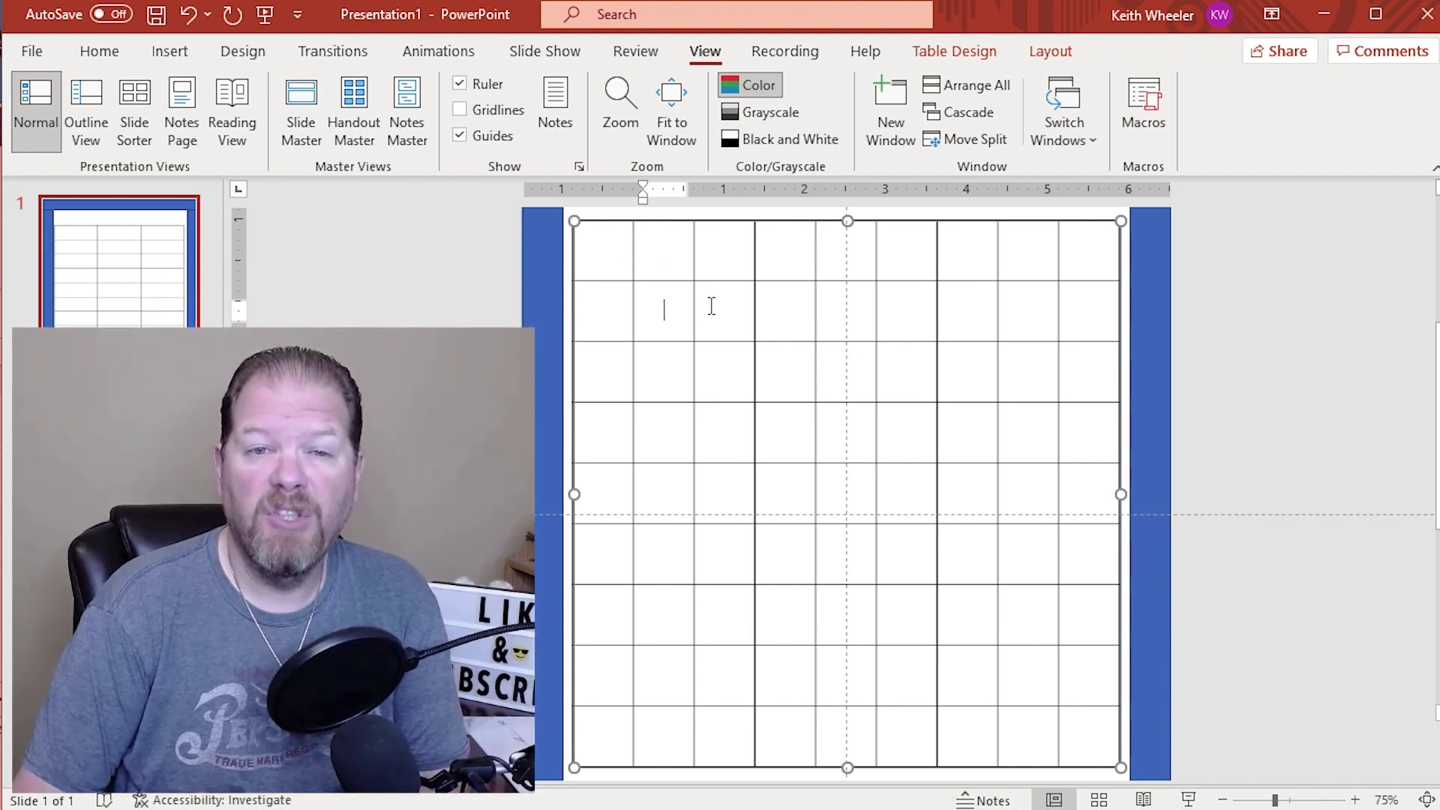
Step: Select all cells of the Sudoku table and set their font colour to Black
{"action": "left_click", "coordinate": [726, 251]}
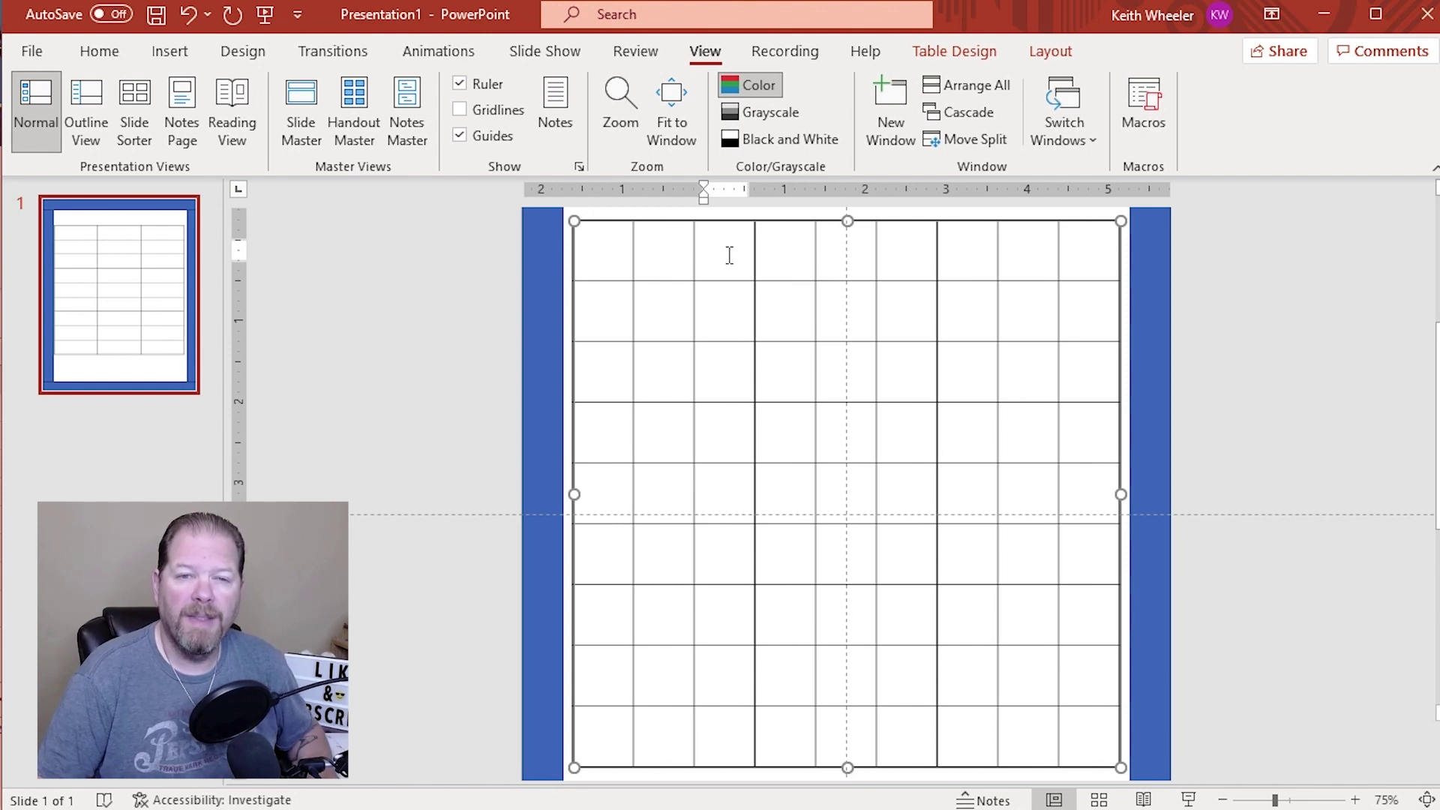
{"action": "key", "text": "ctrl+a"}
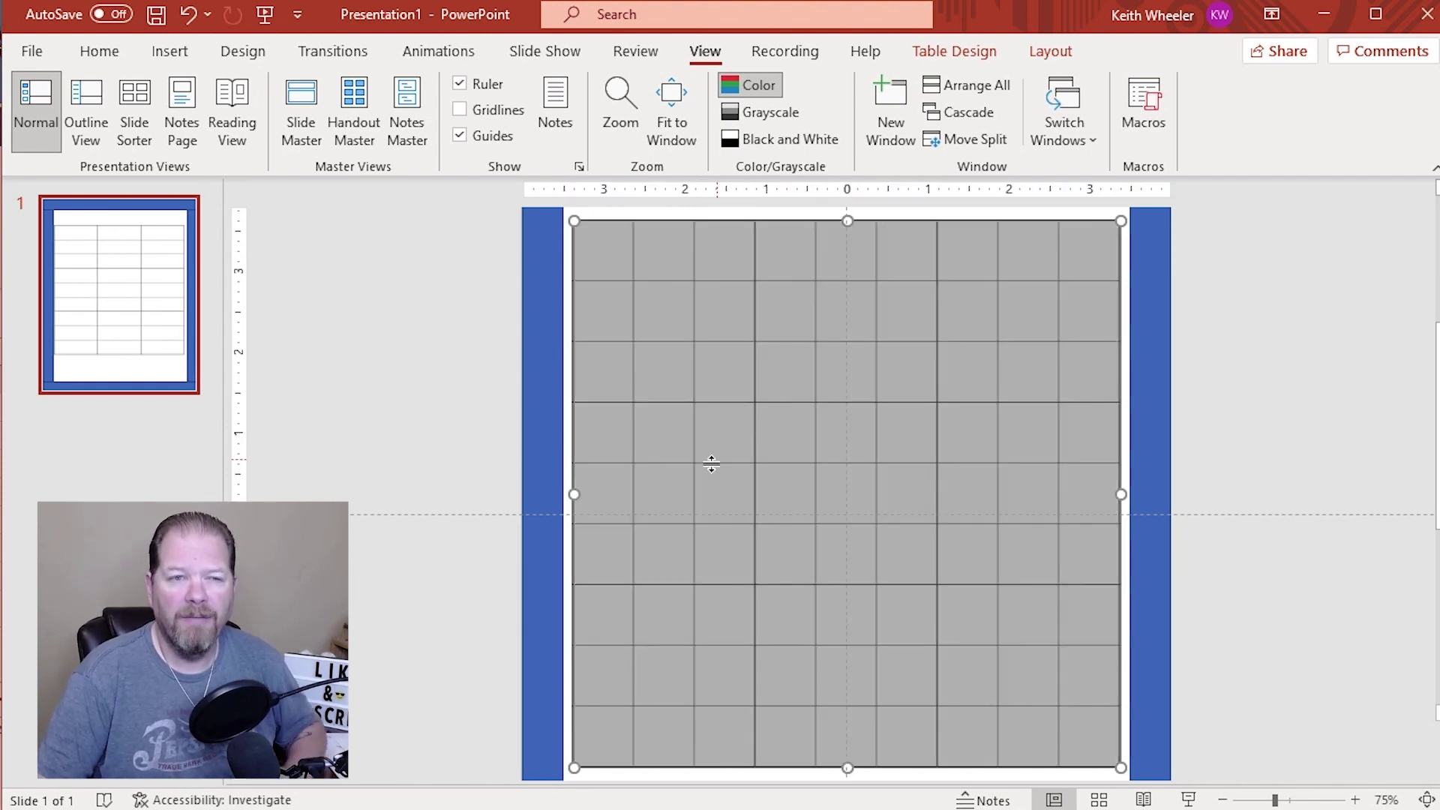
{"action": "left_click", "coordinate": [98, 52]}
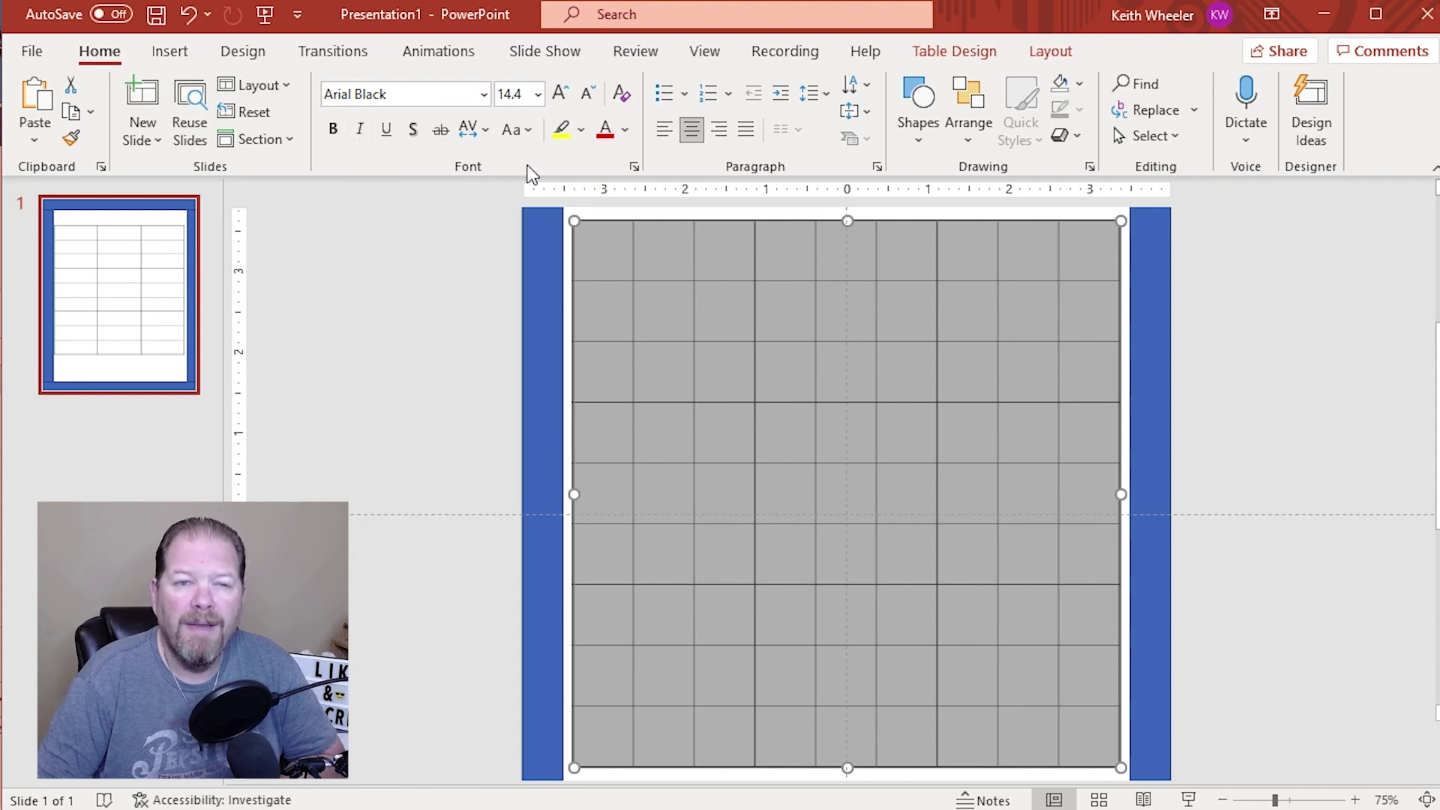
{"action": "left_click", "coordinate": [626, 131]}
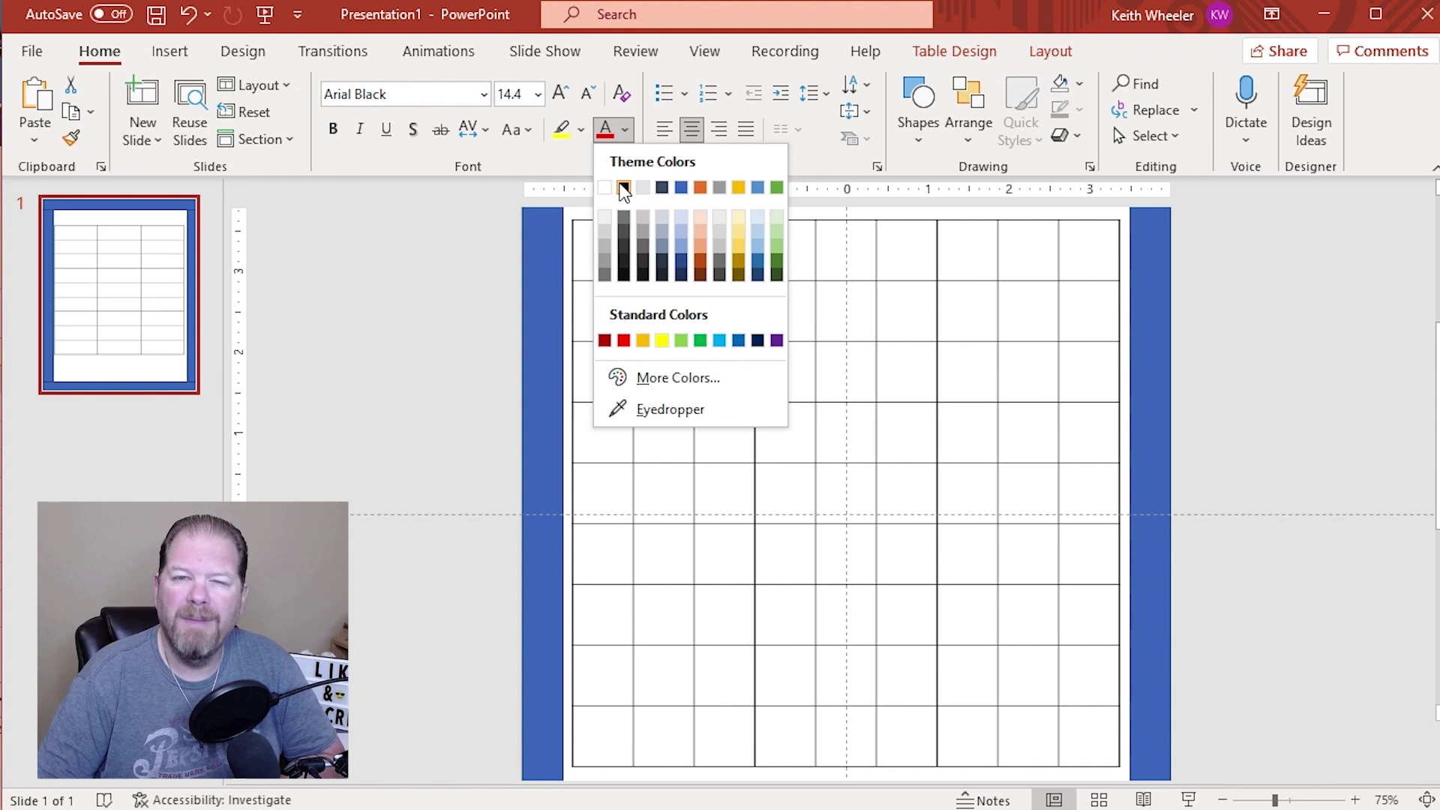
{"action": "left_click", "coordinate": [624, 189]}
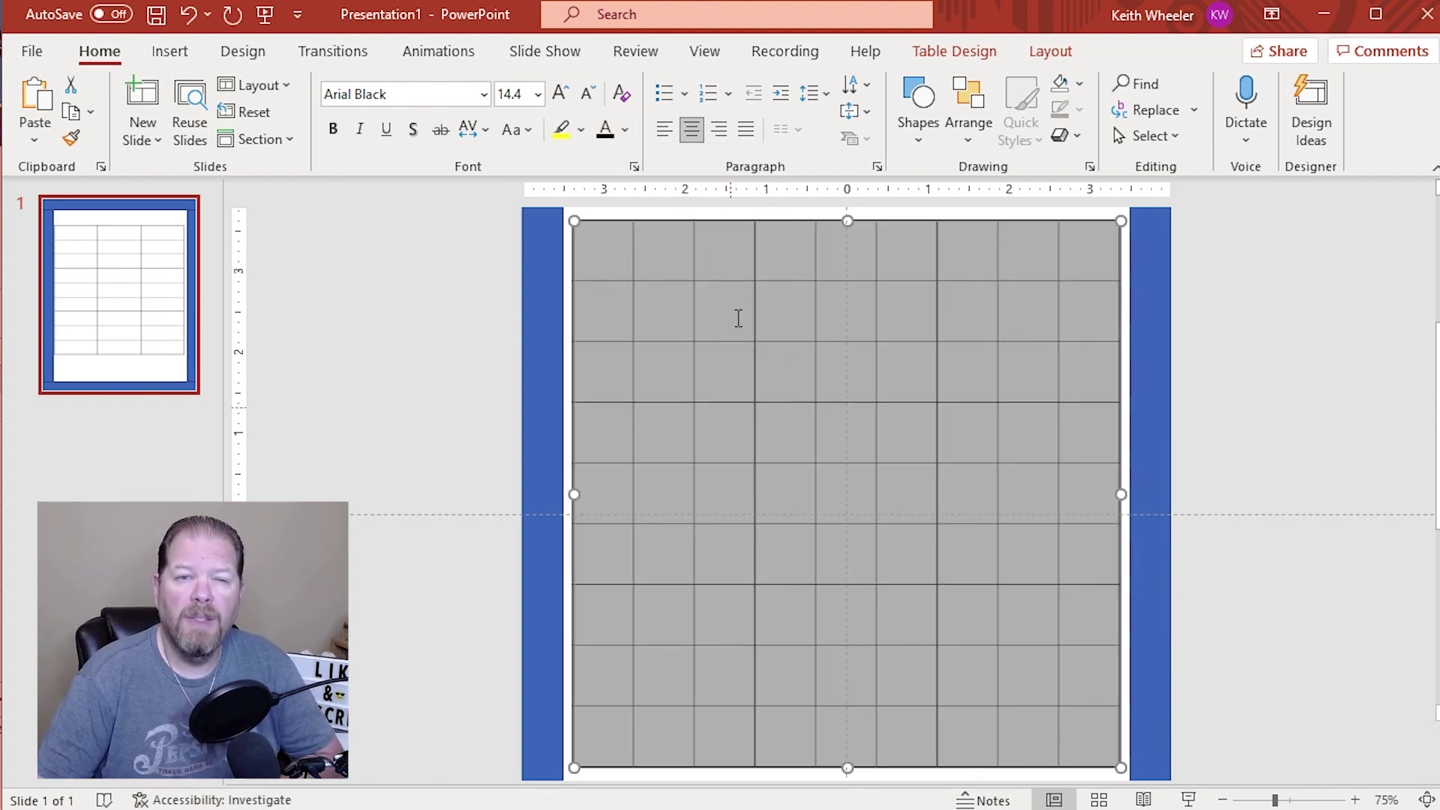
Step: Type 1 in the top cell of column 3 and set the table text size to 20
{"action": "left_click", "coordinate": [729, 245]}
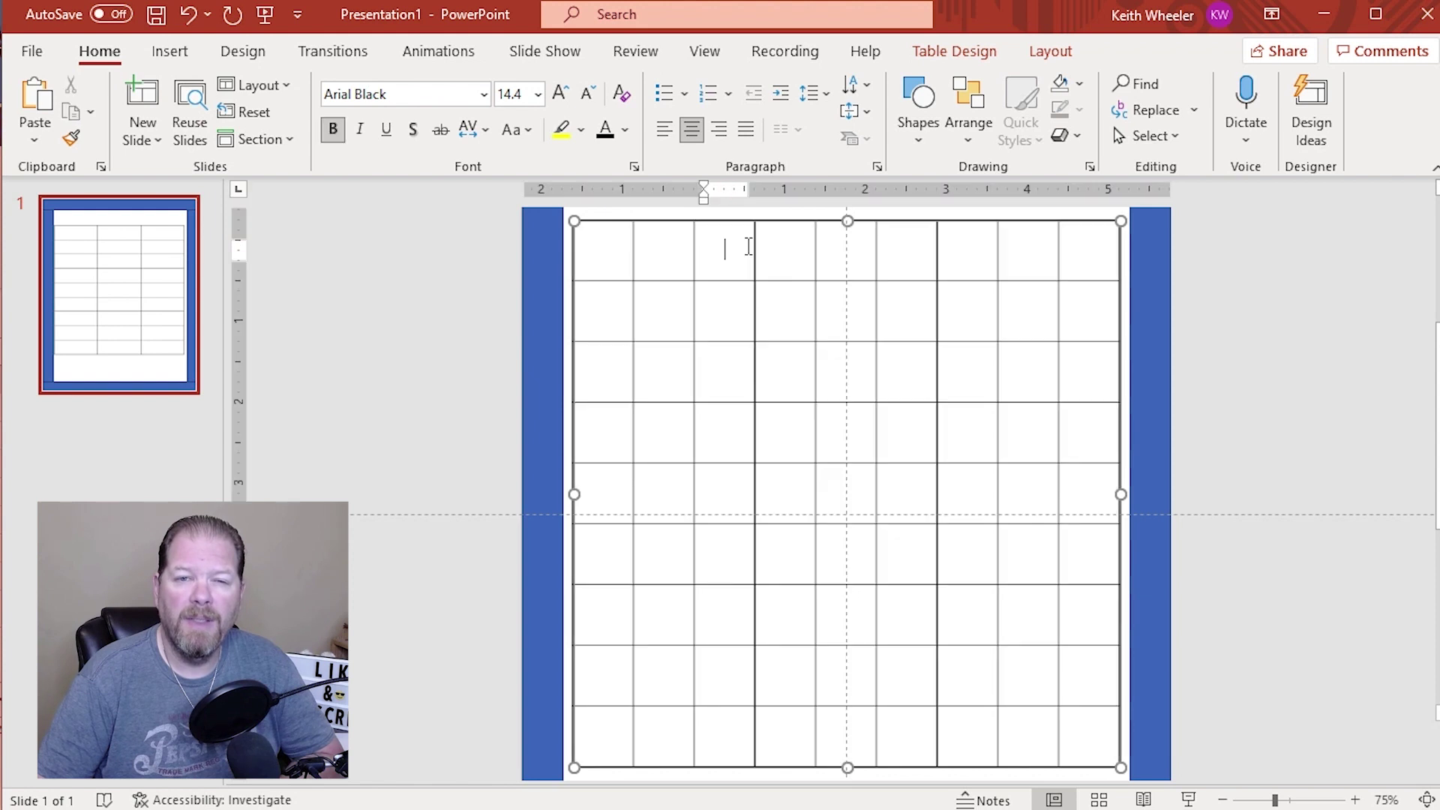
{"action": "type", "text": "1"}
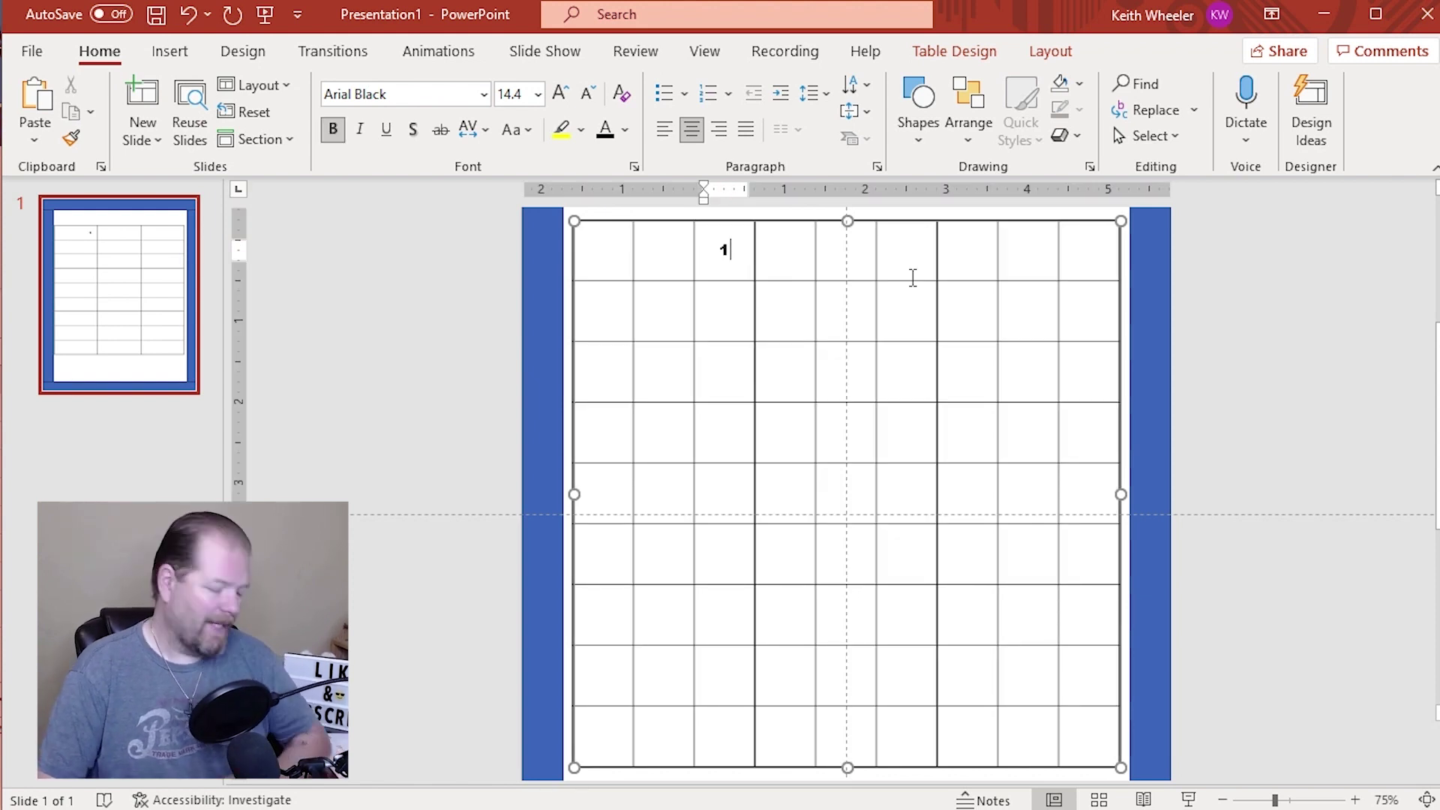
{"action": "key", "text": "ctrl+a"}
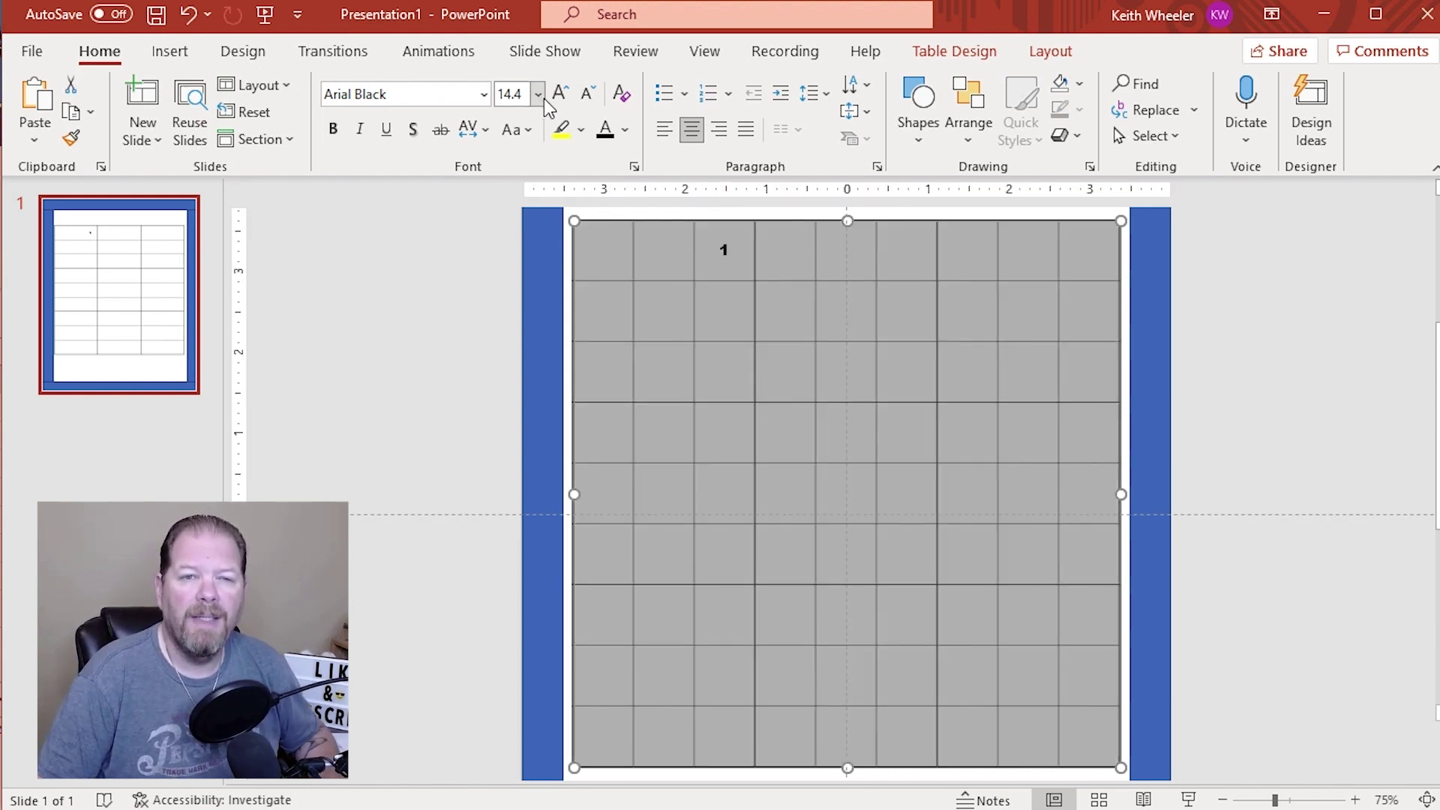
{"action": "left_click", "coordinate": [537, 95]}
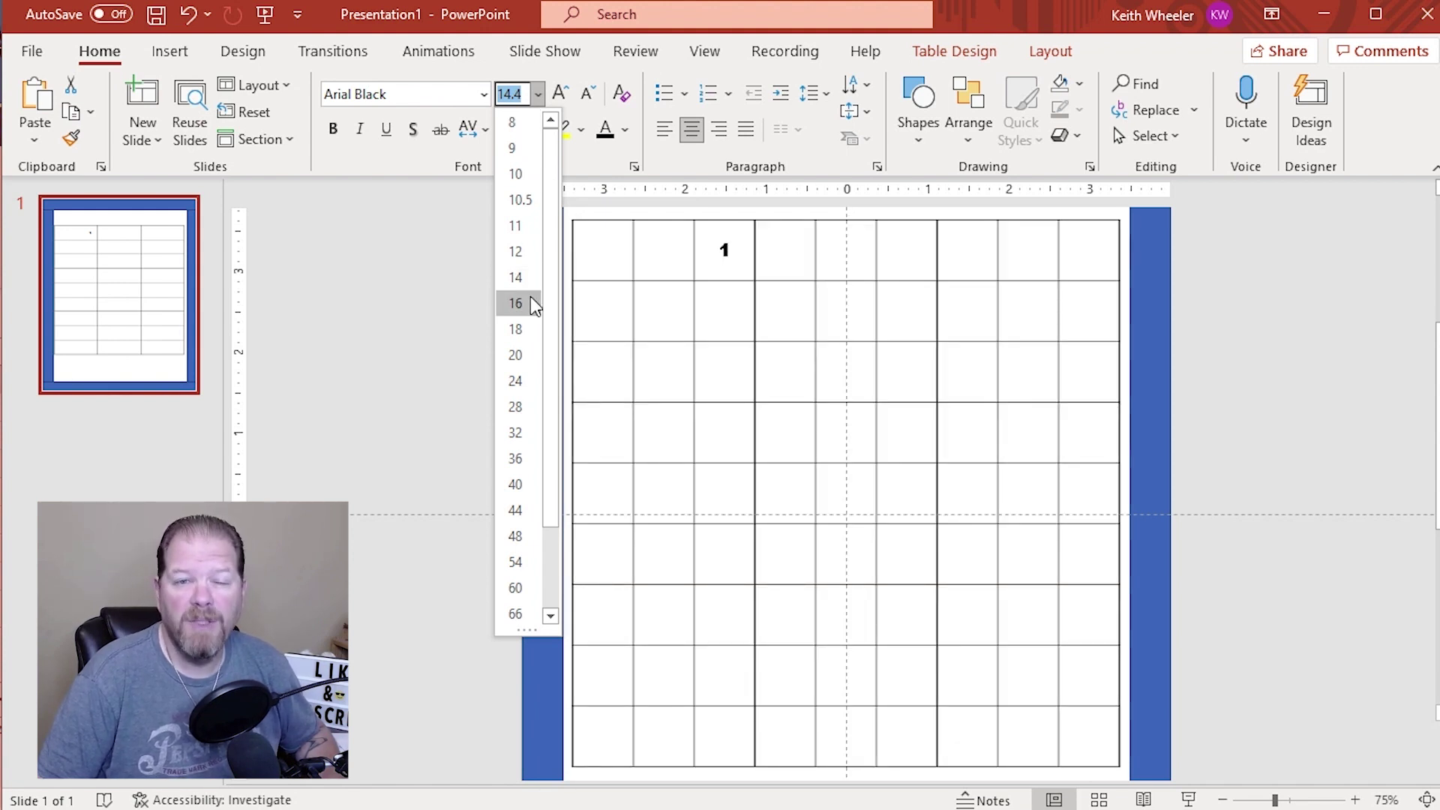
{"action": "left_click", "coordinate": [532, 353]}
Step: Change the whole table's text to Times New Roman at 32 pt
{"action": "double_click", "coordinate": [735, 304]}
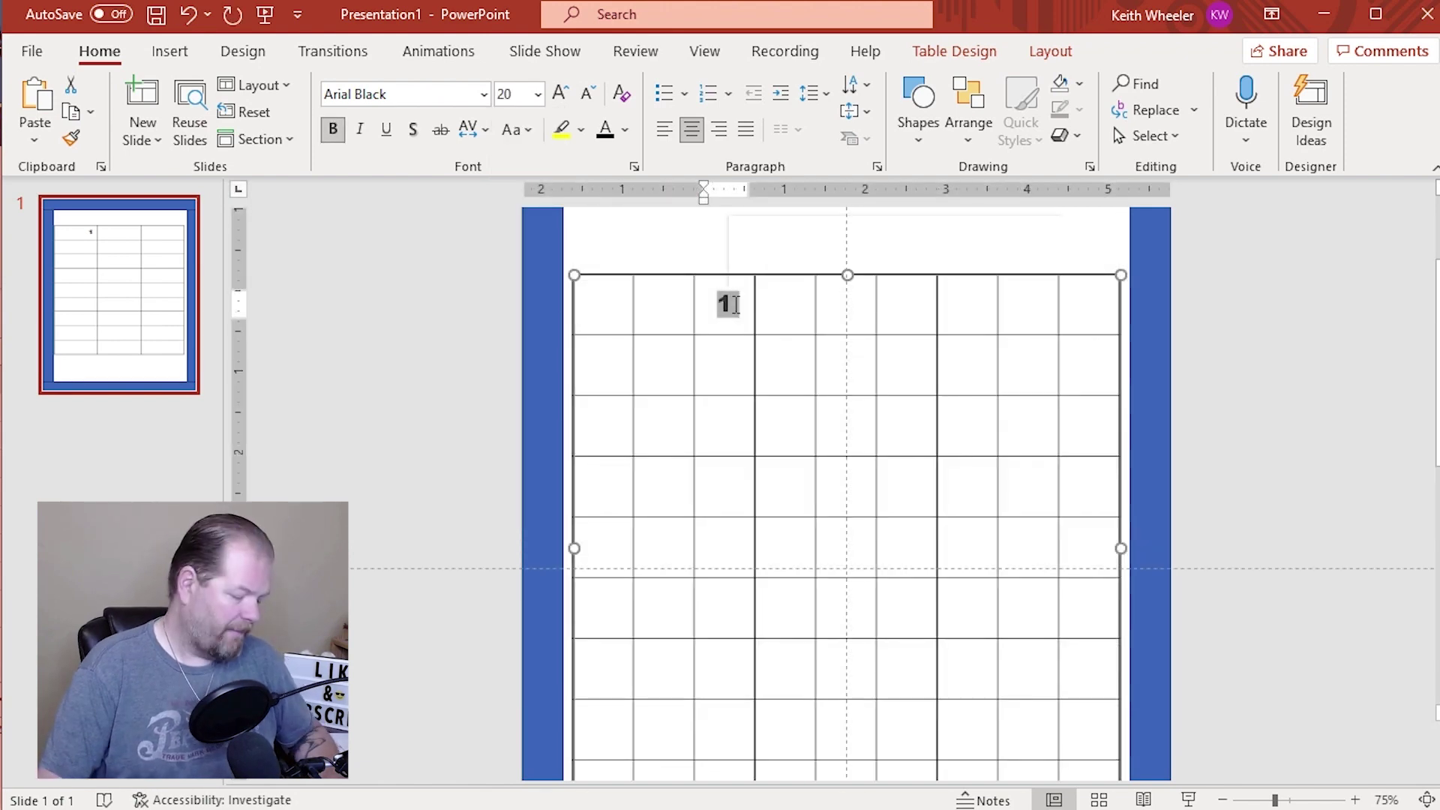
{"action": "key", "text": "ctrl+a"}
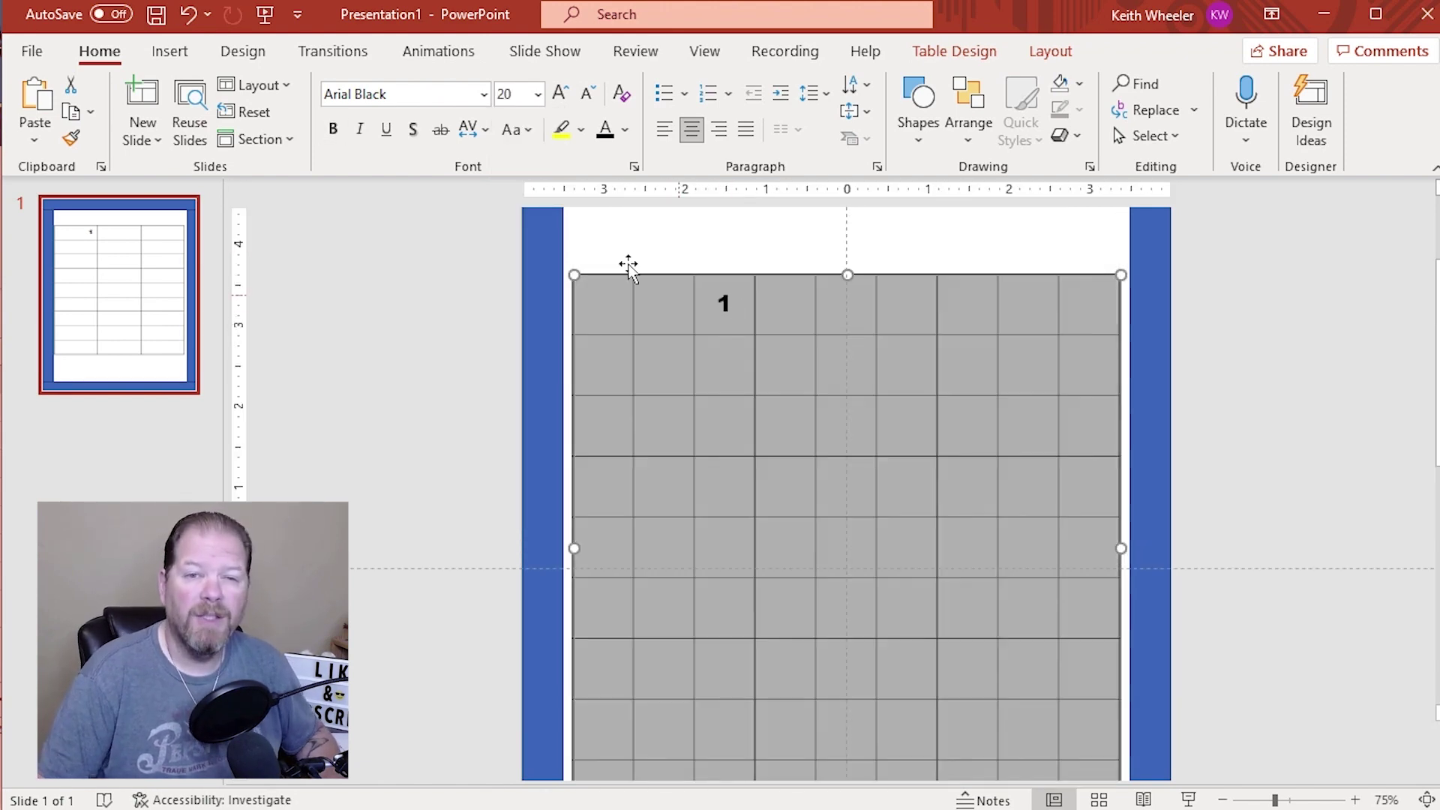
{"action": "left_click", "coordinate": [484, 94]}
{"action": "scroll", "coordinate": [476, 482], "scroll_direction": "down", "scroll_amount": 8}
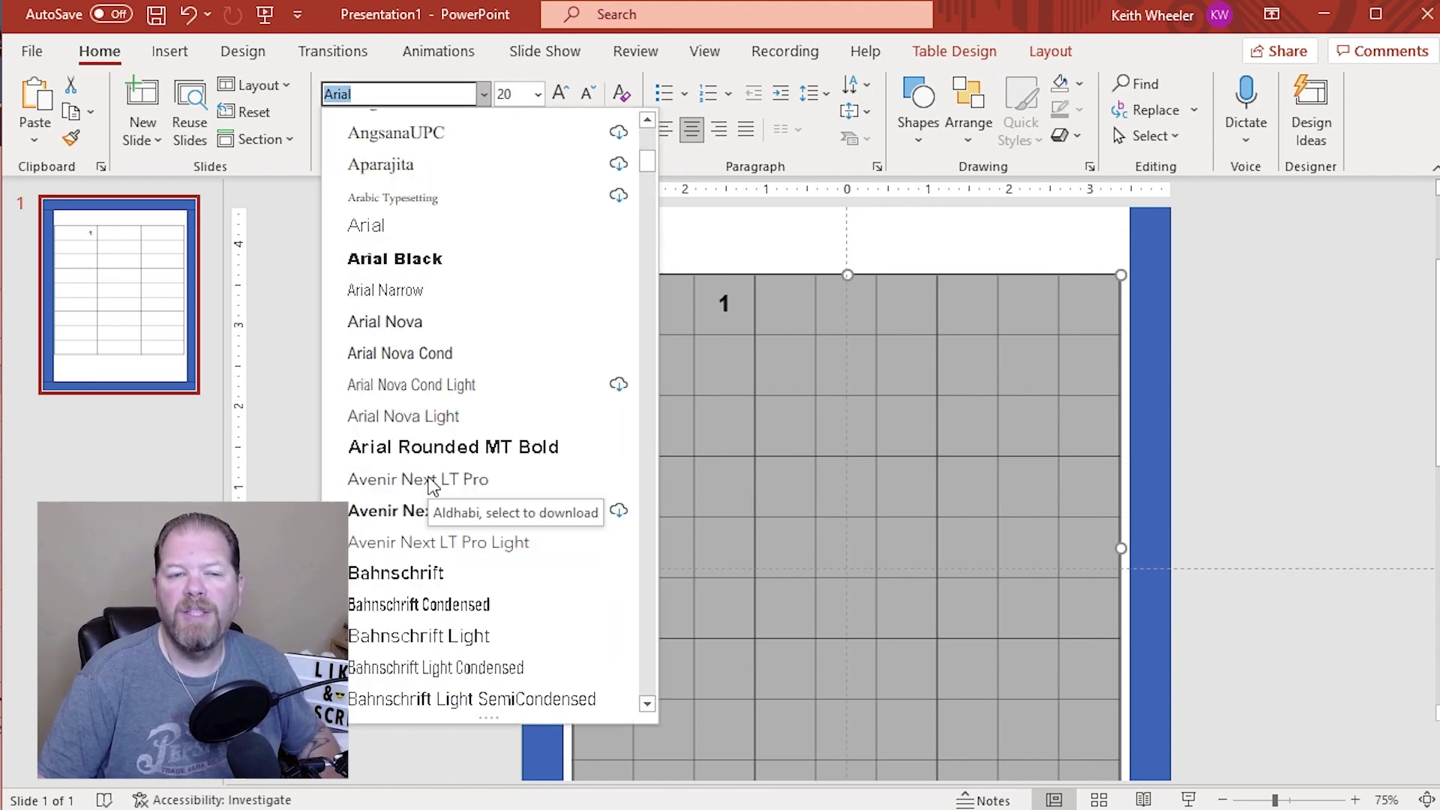
{"action": "scroll", "coordinate": [433, 483], "scroll_direction": "down", "scroll_amount": 10}
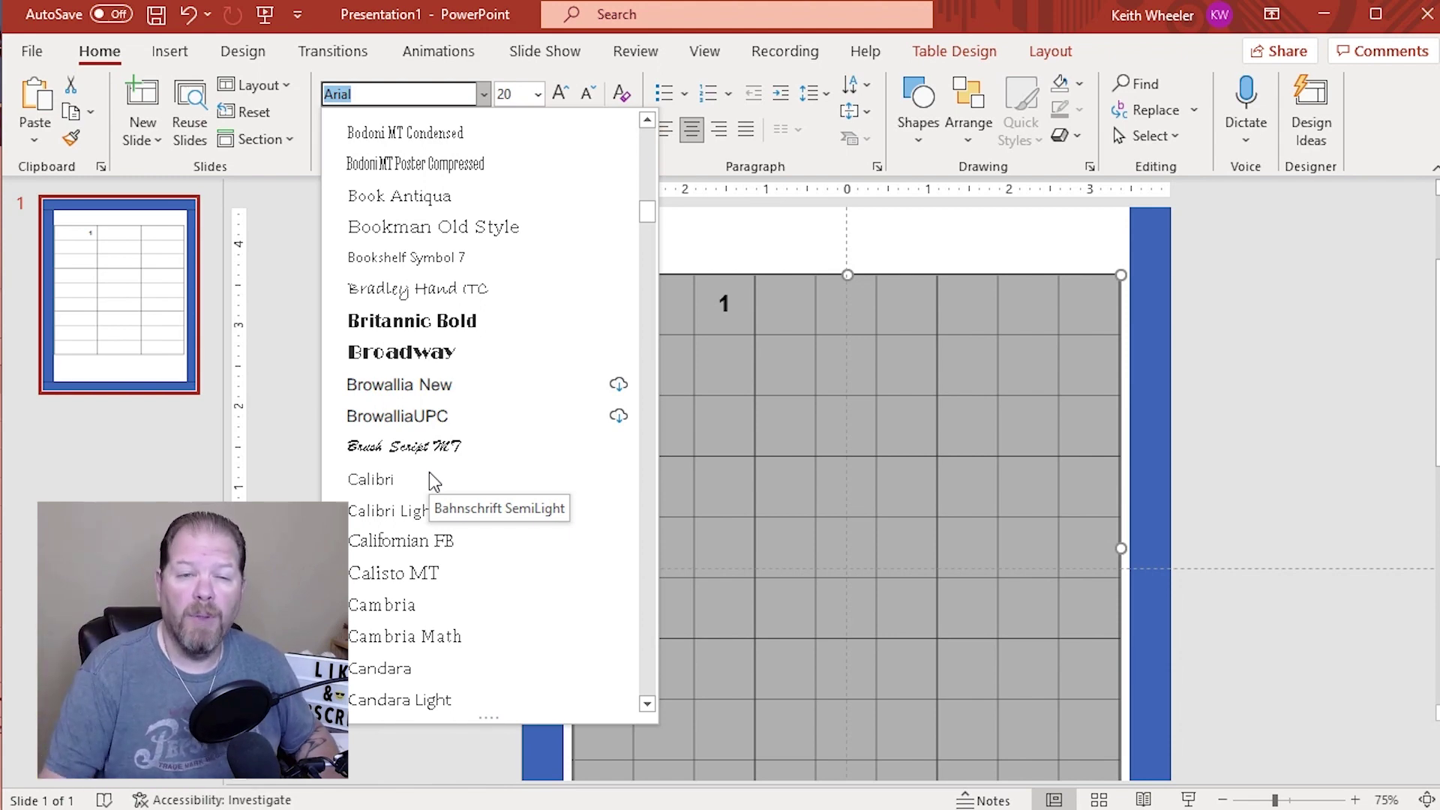
{"action": "scroll", "coordinate": [430, 474], "scroll_direction": "down", "scroll_amount": 15}
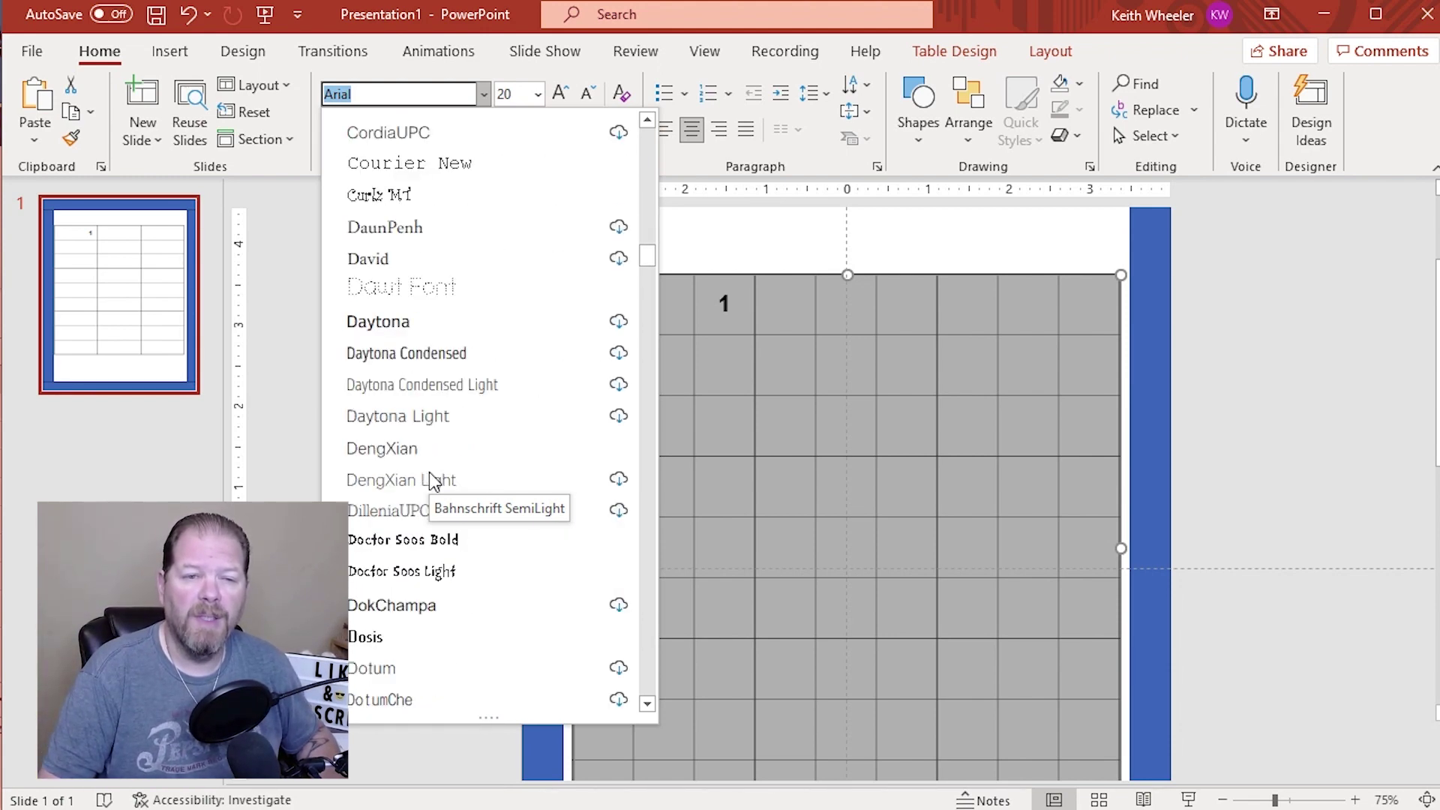
{"action": "scroll", "coordinate": [432, 481], "scroll_direction": "down", "scroll_amount": 20}
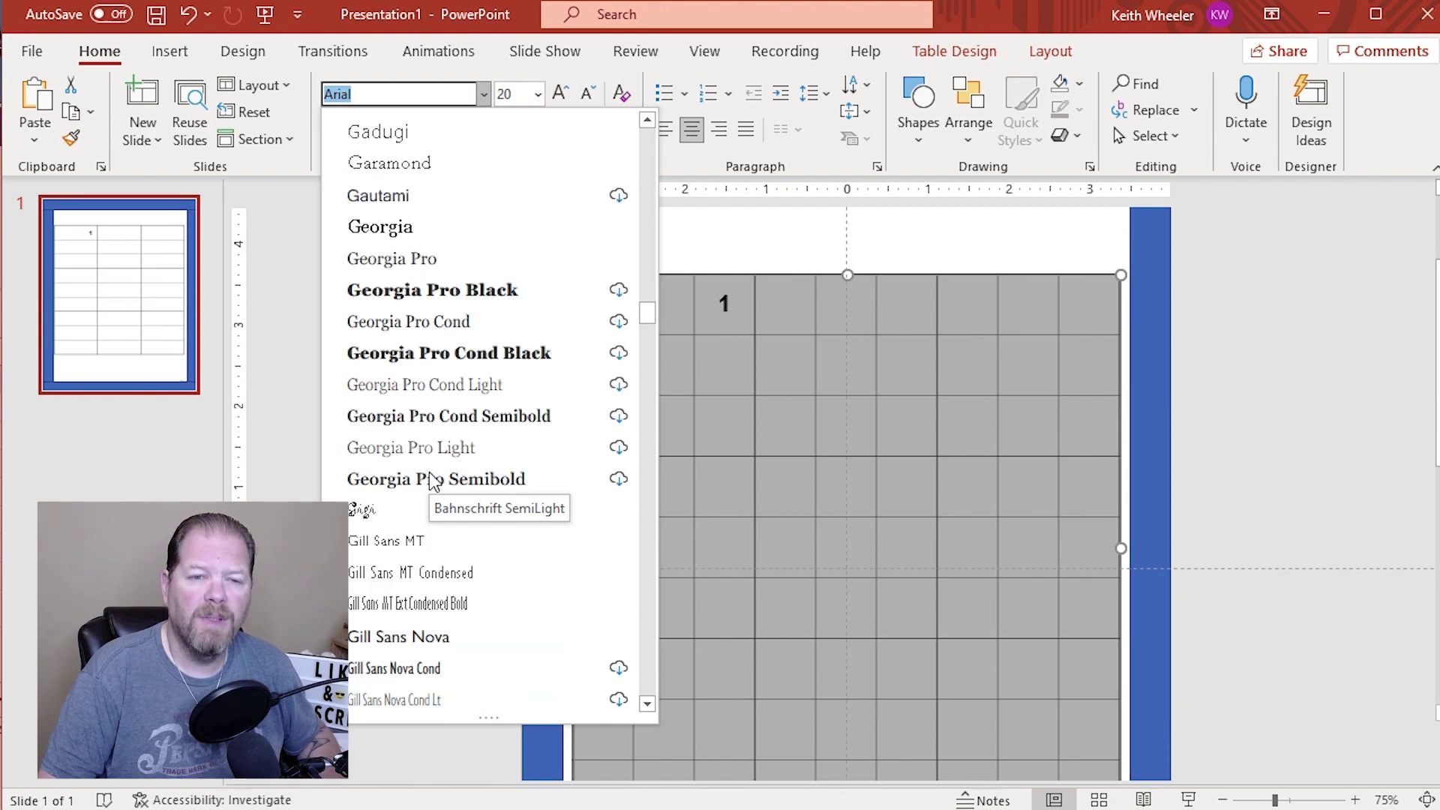
{"action": "scroll", "coordinate": [434, 480], "scroll_direction": "down", "scroll_amount": 10}
{"action": "left_click", "coordinate": [433, 476]}
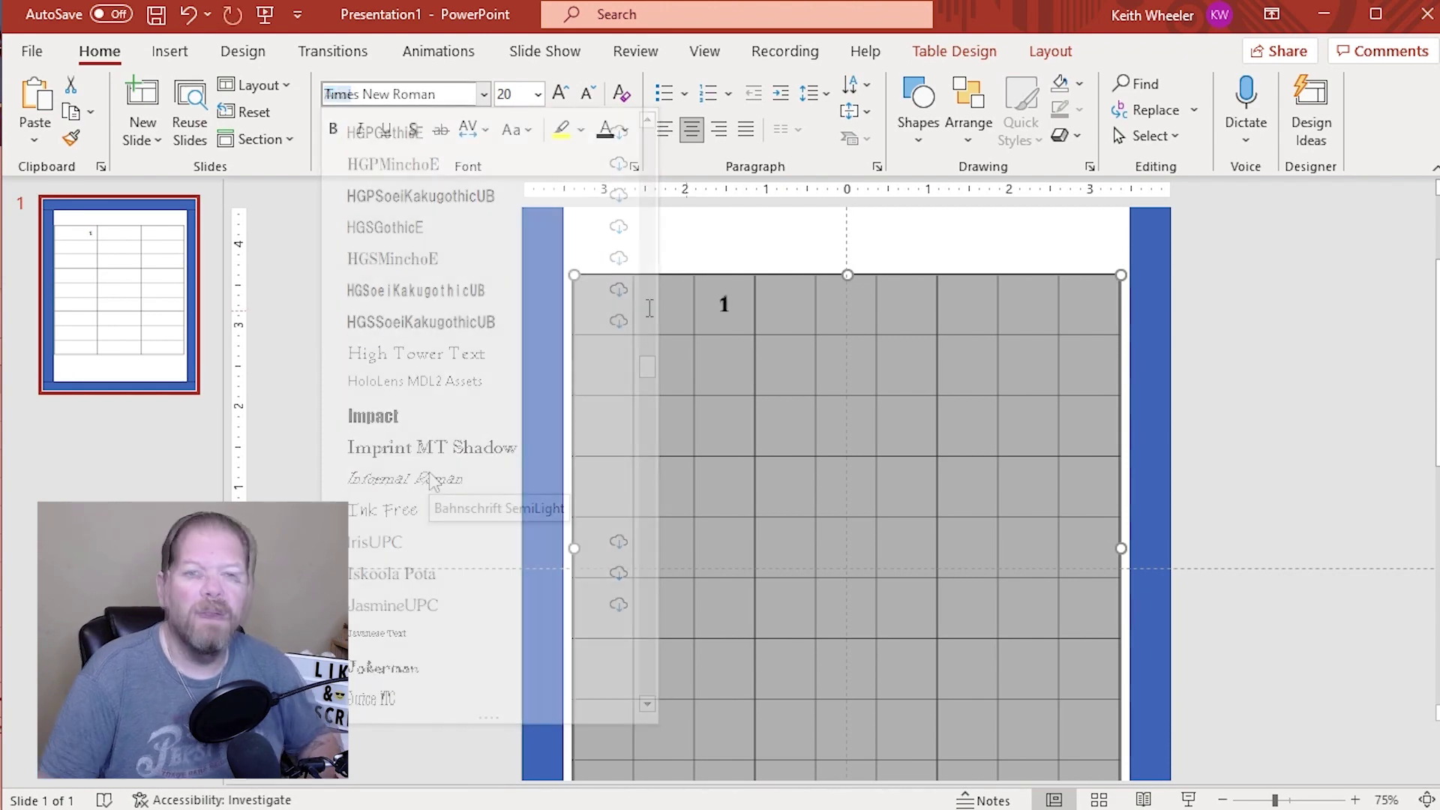
{"action": "left_click", "coordinate": [539, 93]}
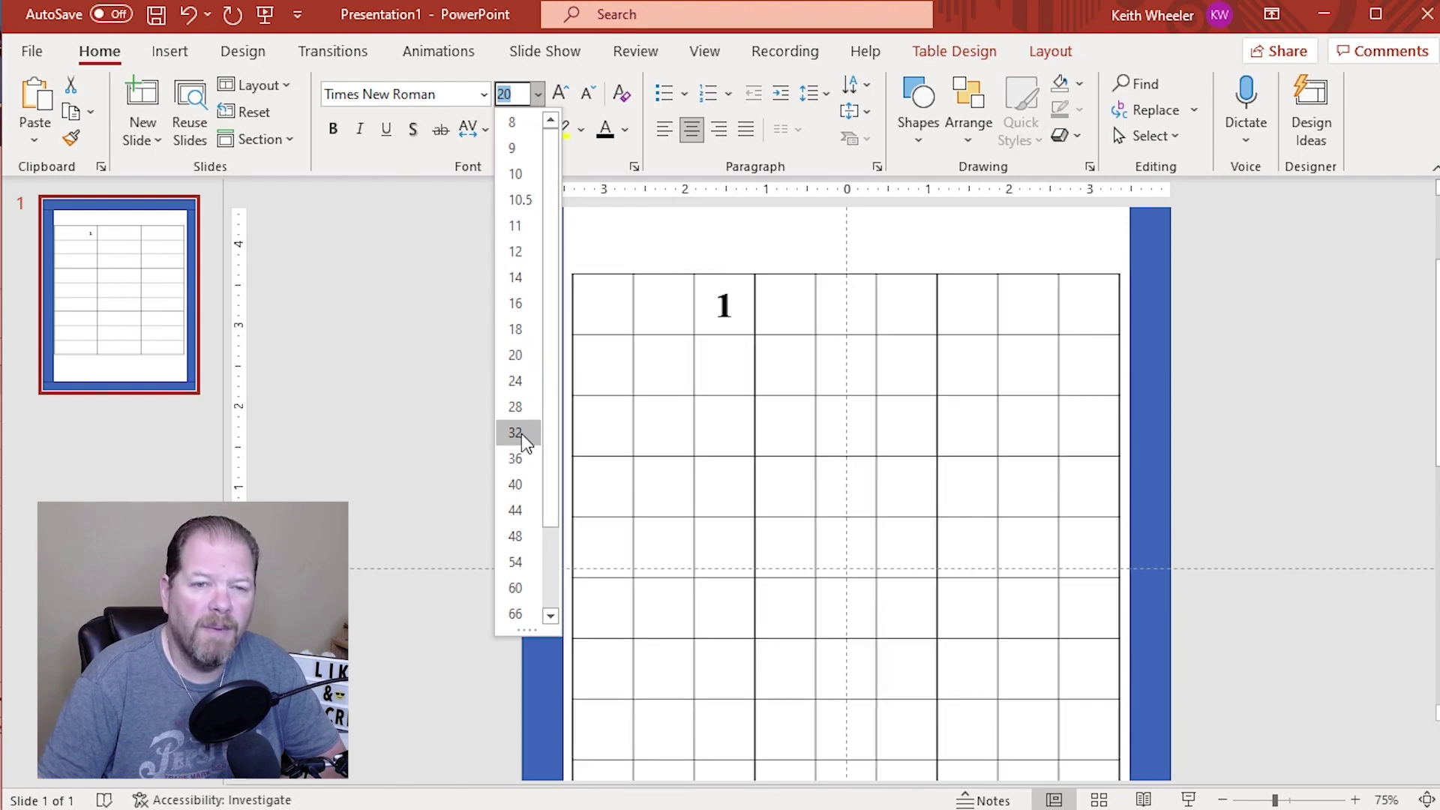
{"action": "left_click", "coordinate": [520, 434]}
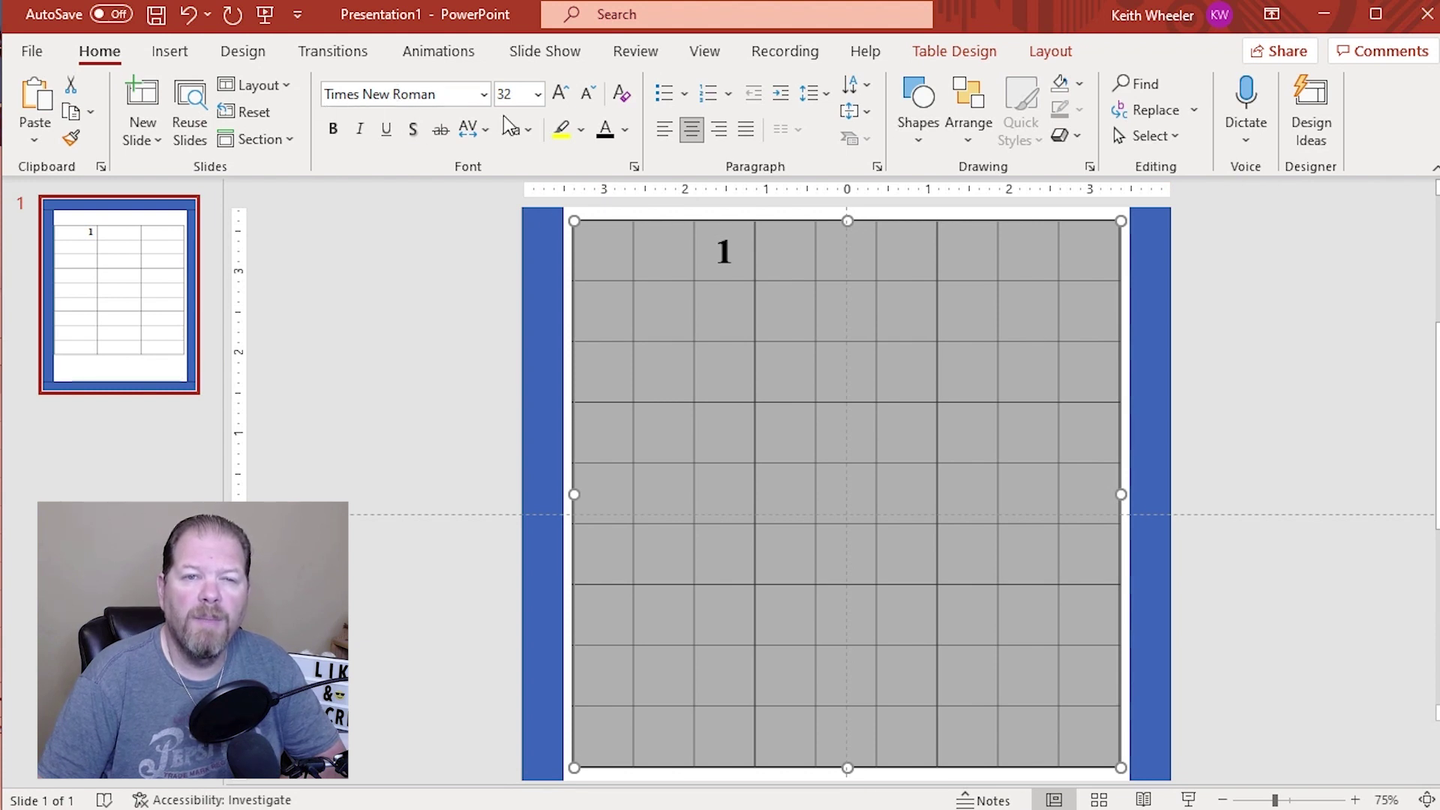
Step: Type 1 into row 2 column 5, row 3 column 7, row 6 column 1 and row 9 column 2
{"action": "left_click", "coordinate": [740, 316]}
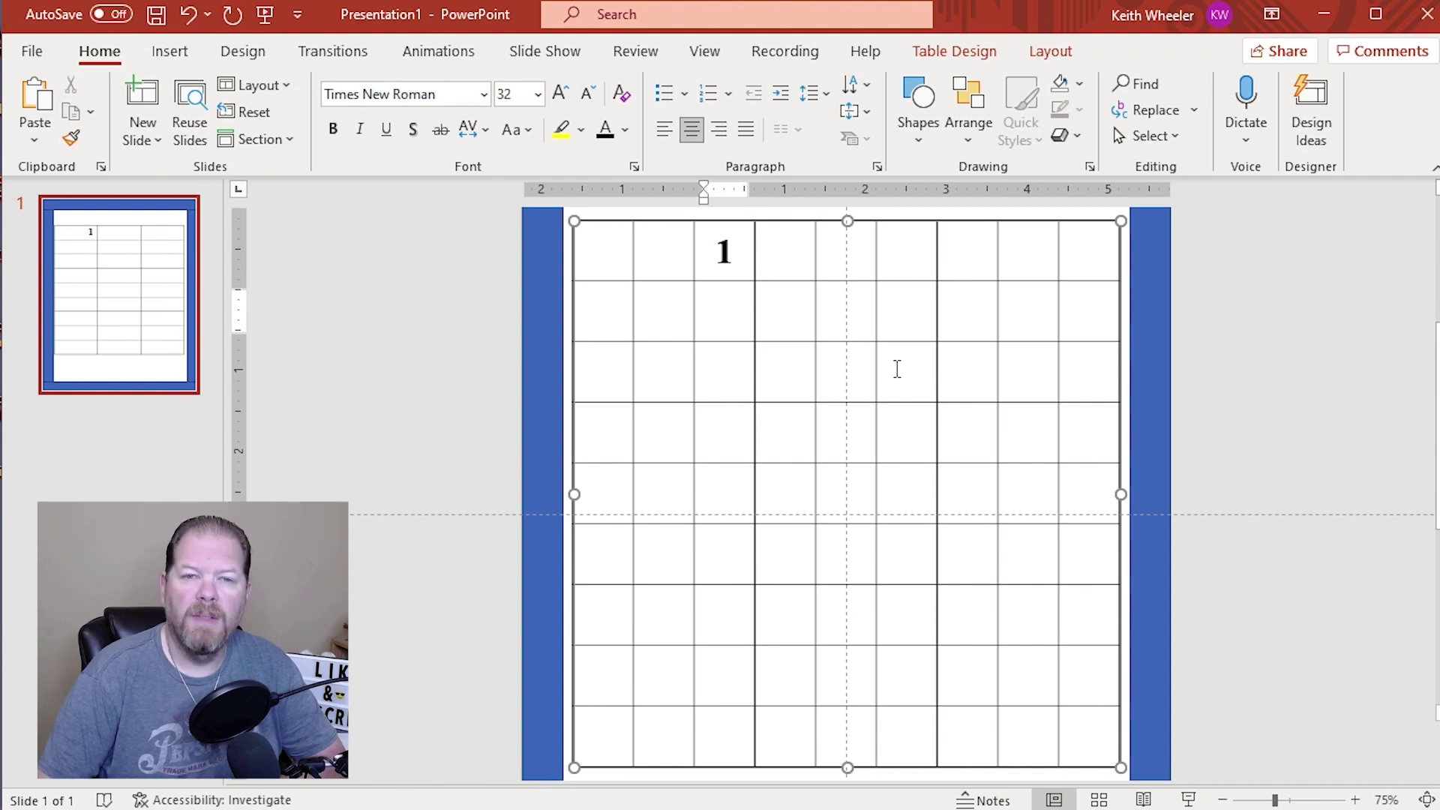
{"action": "left_click", "coordinate": [846, 314]}
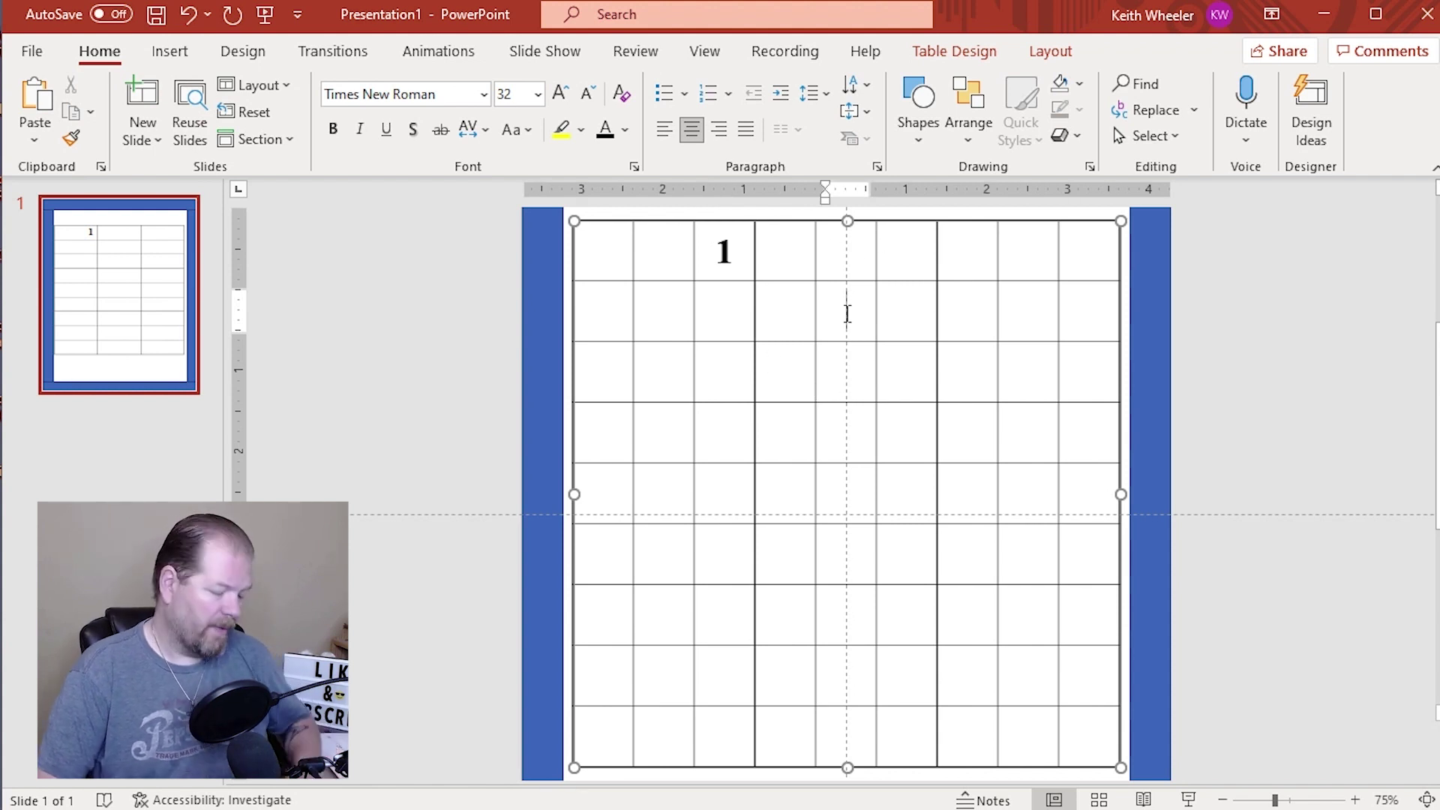
{"action": "type", "text": "1"}
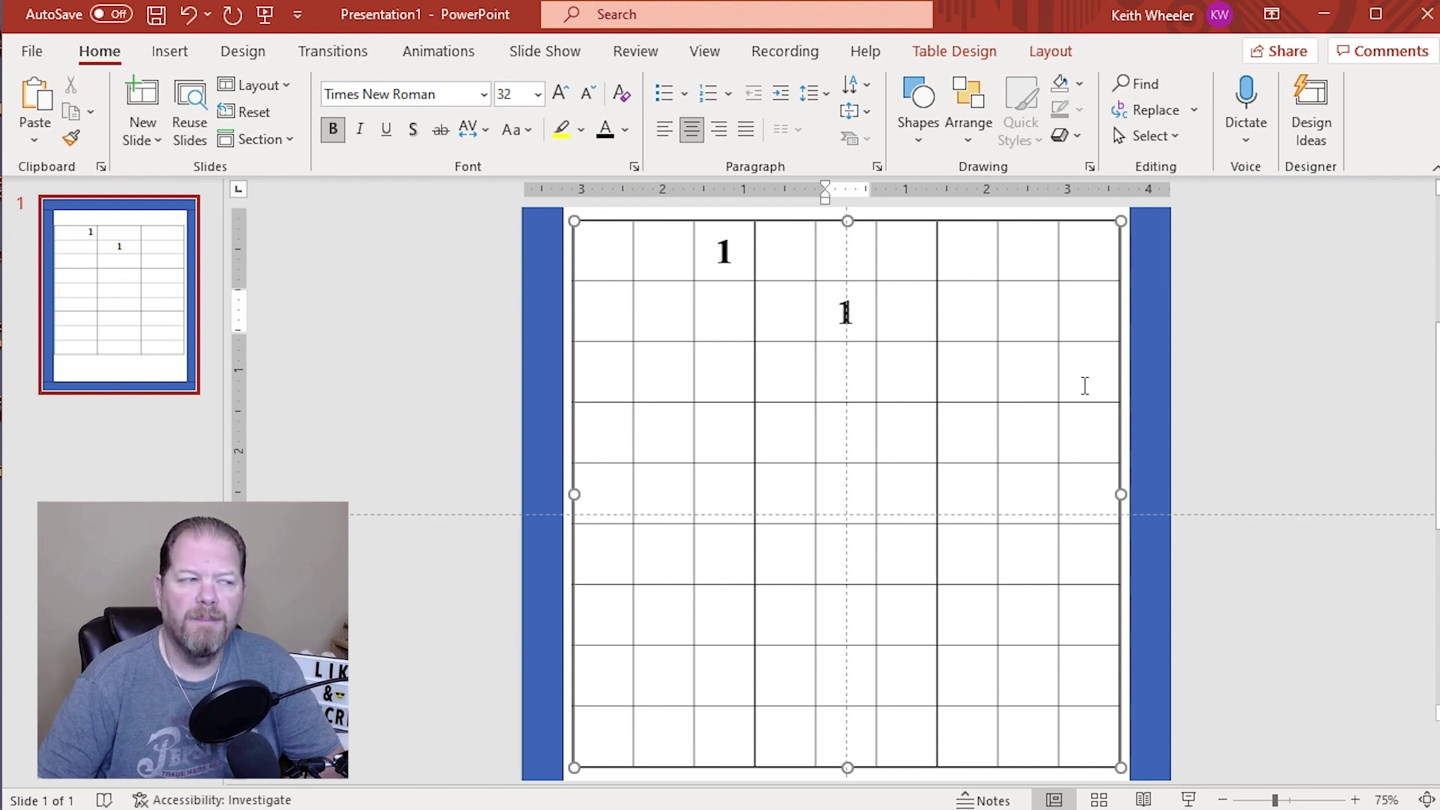
{"action": "left_click", "coordinate": [963, 389]}
{"action": "type", "text": "1"}
{"action": "key", "text": "Down"}
{"action": "key", "text": "Down"}
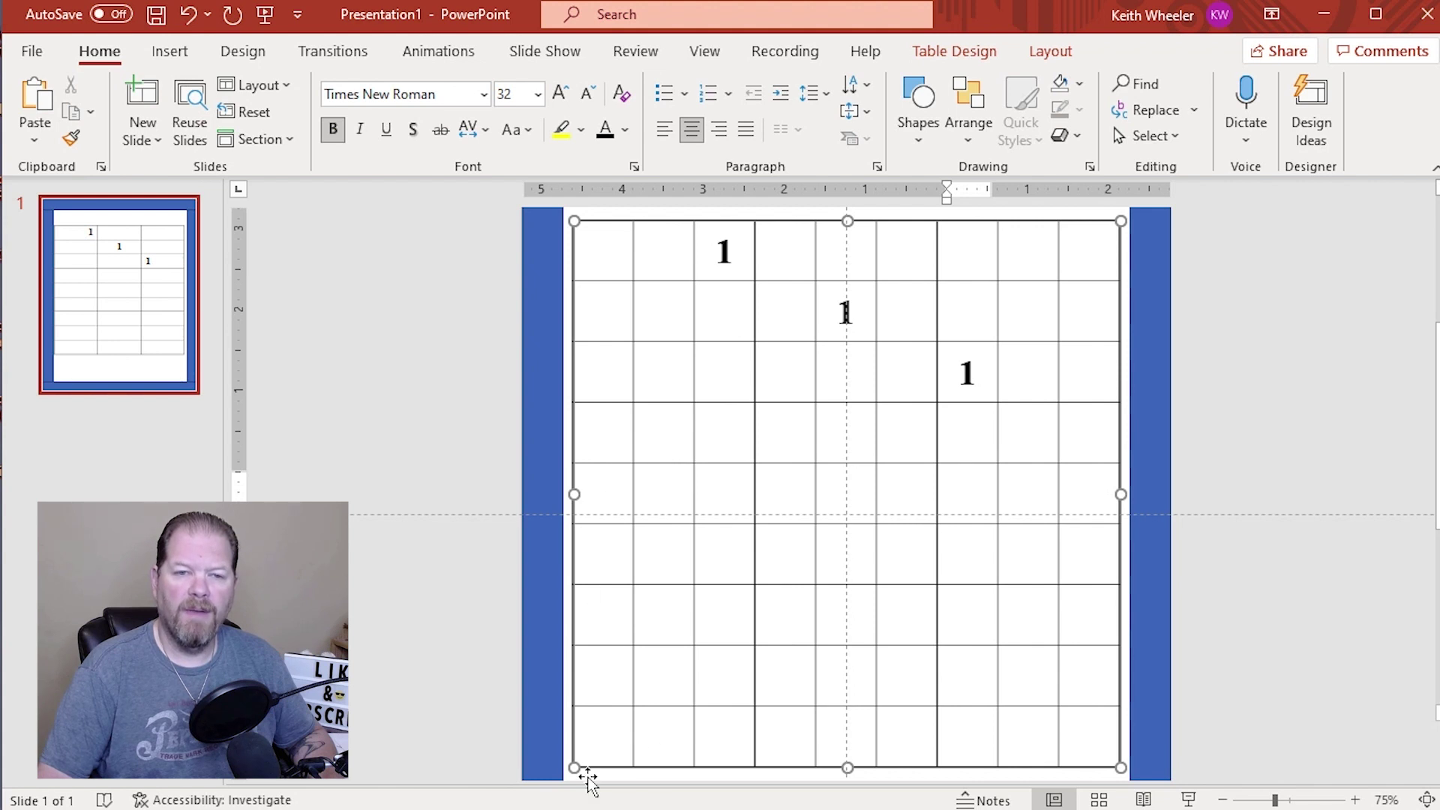
{"action": "left_click", "coordinate": [600, 554]}
{"action": "type", "text": "1"}
{"action": "left_click", "coordinate": [660, 735]}
{"action": "type", "text": "1"}
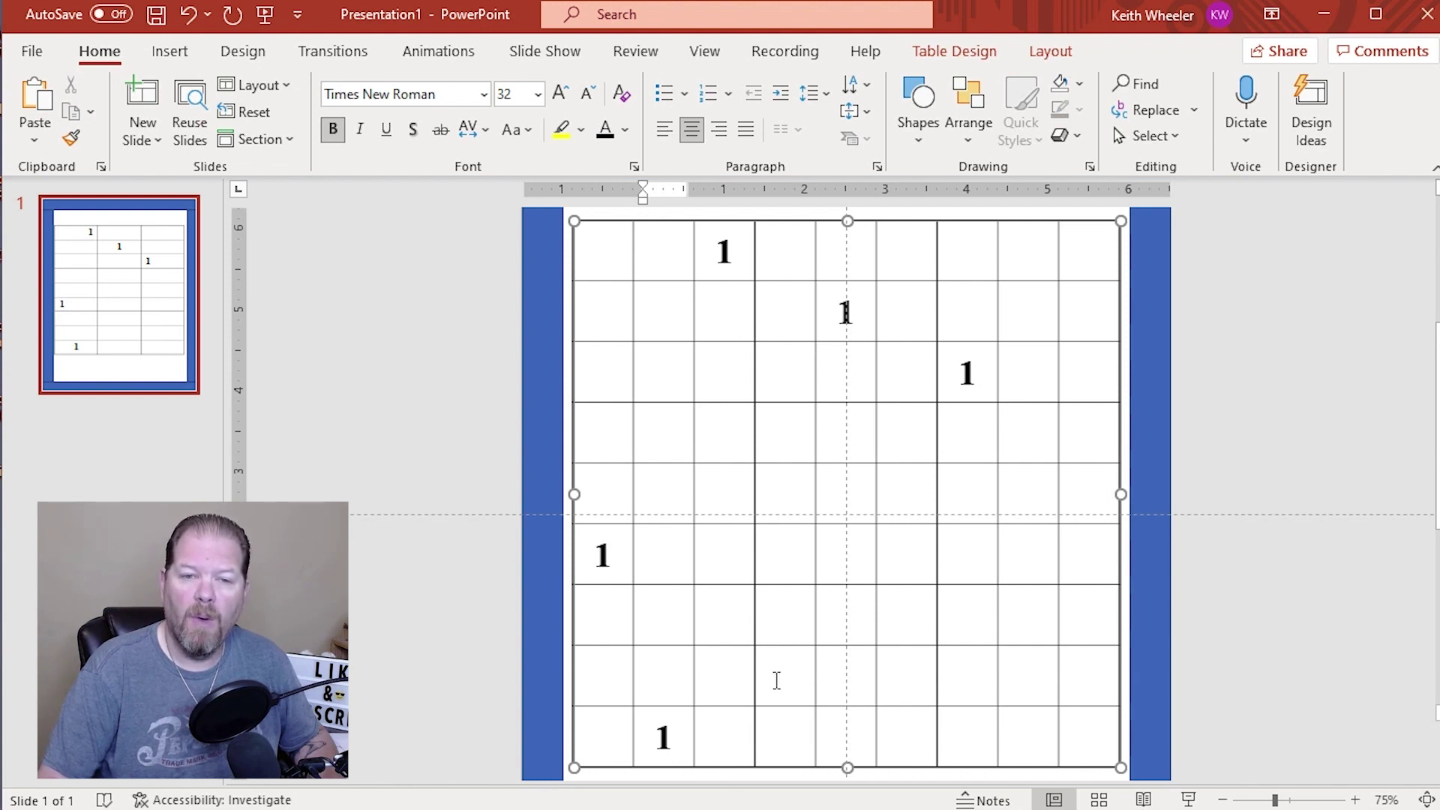
Step: Type 1 into row 8, row 4 column 4, row 5 column 9 and row 7 column 8
{"action": "left_click", "coordinate": [904, 669]}
{"action": "type", "text": "1"}
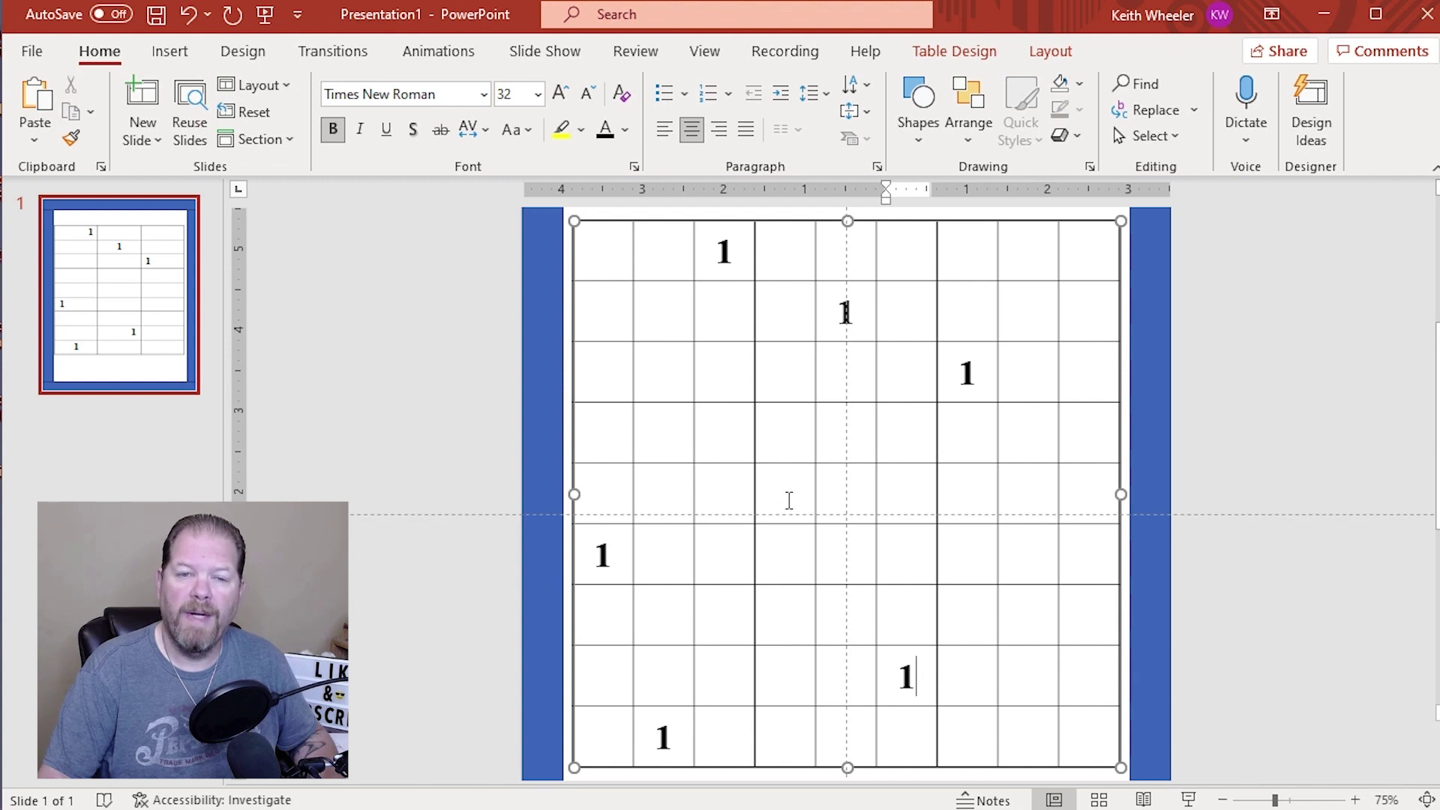
{"action": "left_click", "coordinate": [785, 439]}
{"action": "type", "text": "1"}
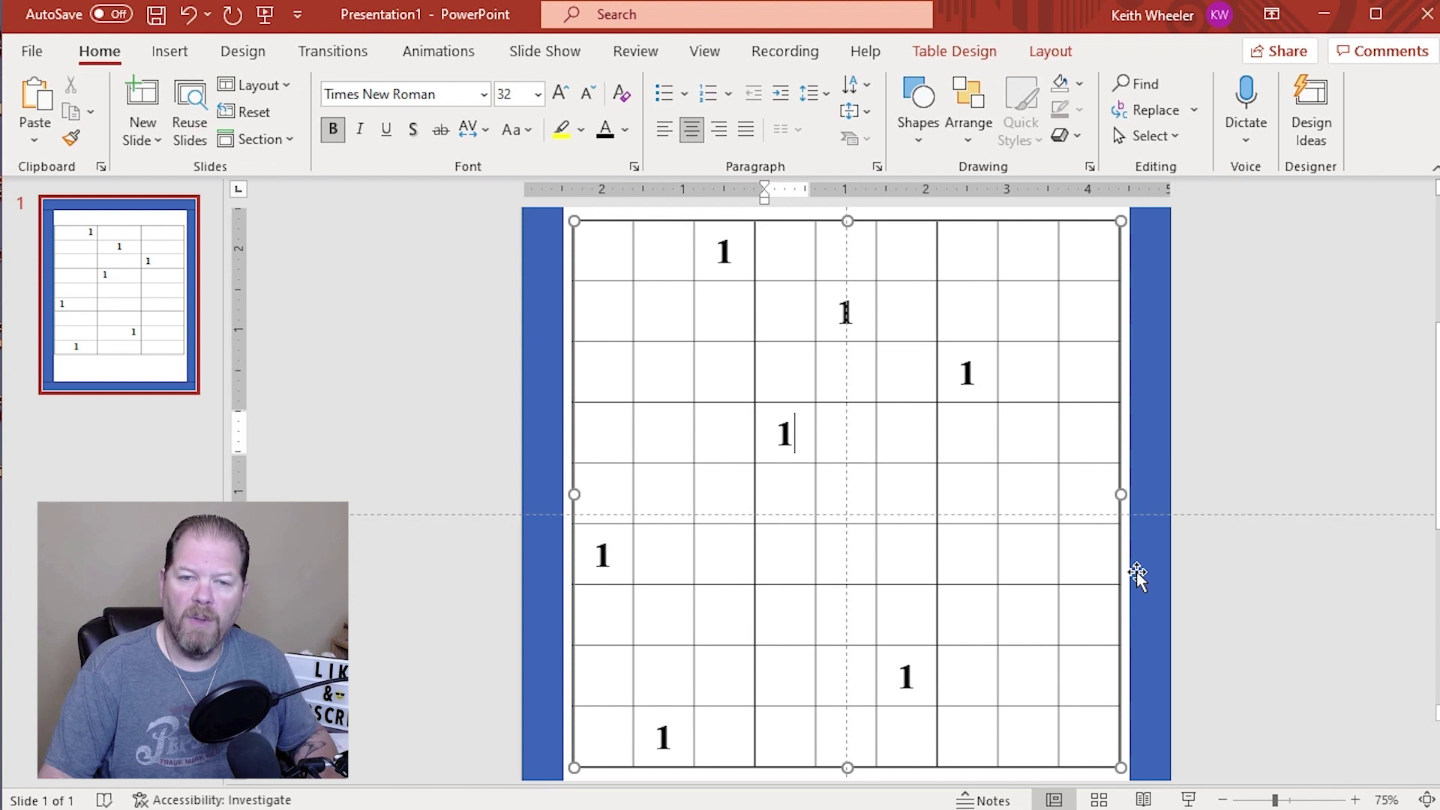
{"action": "left_click", "coordinate": [1034, 497]}
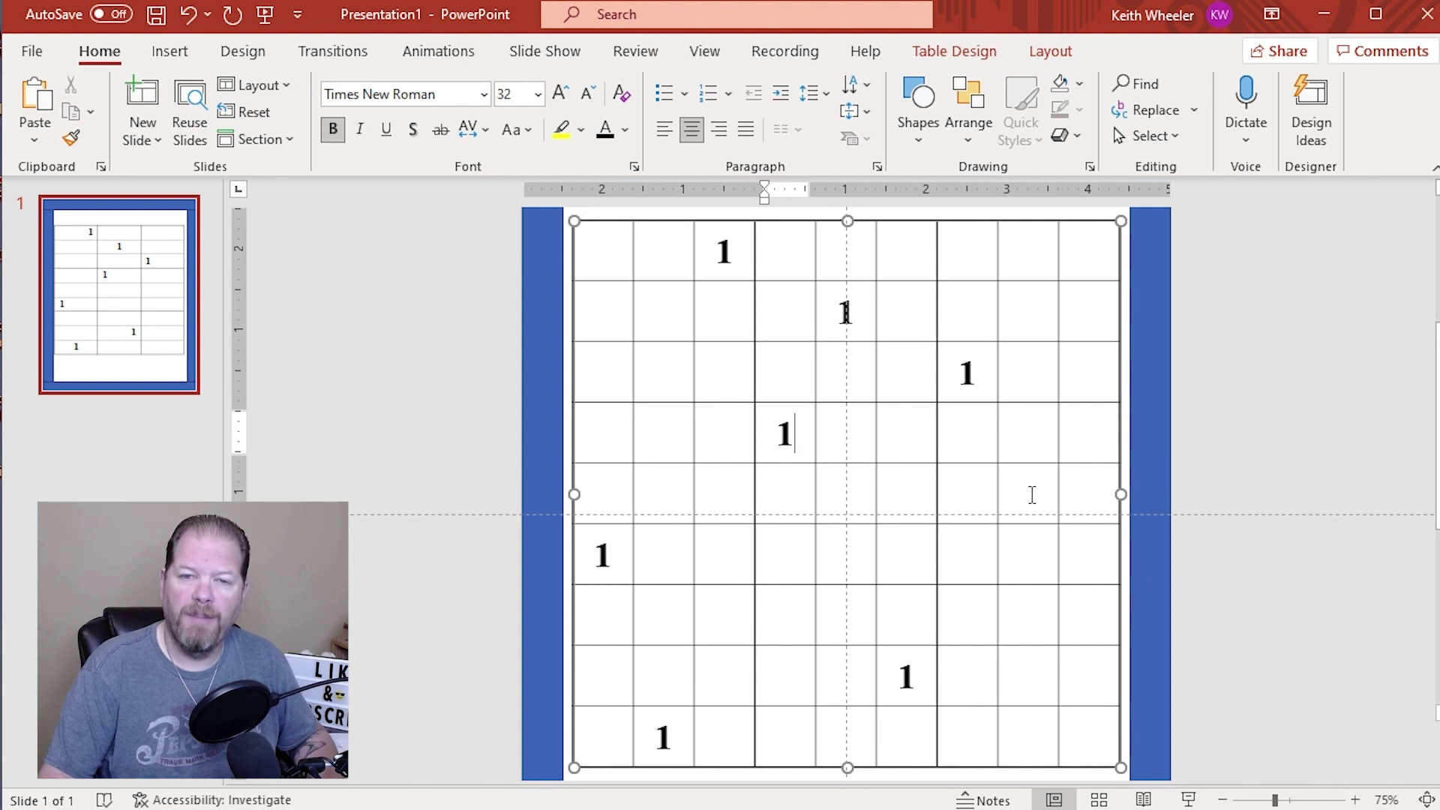
{"action": "left_click", "coordinate": [1094, 498]}
{"action": "type", "text": "1"}
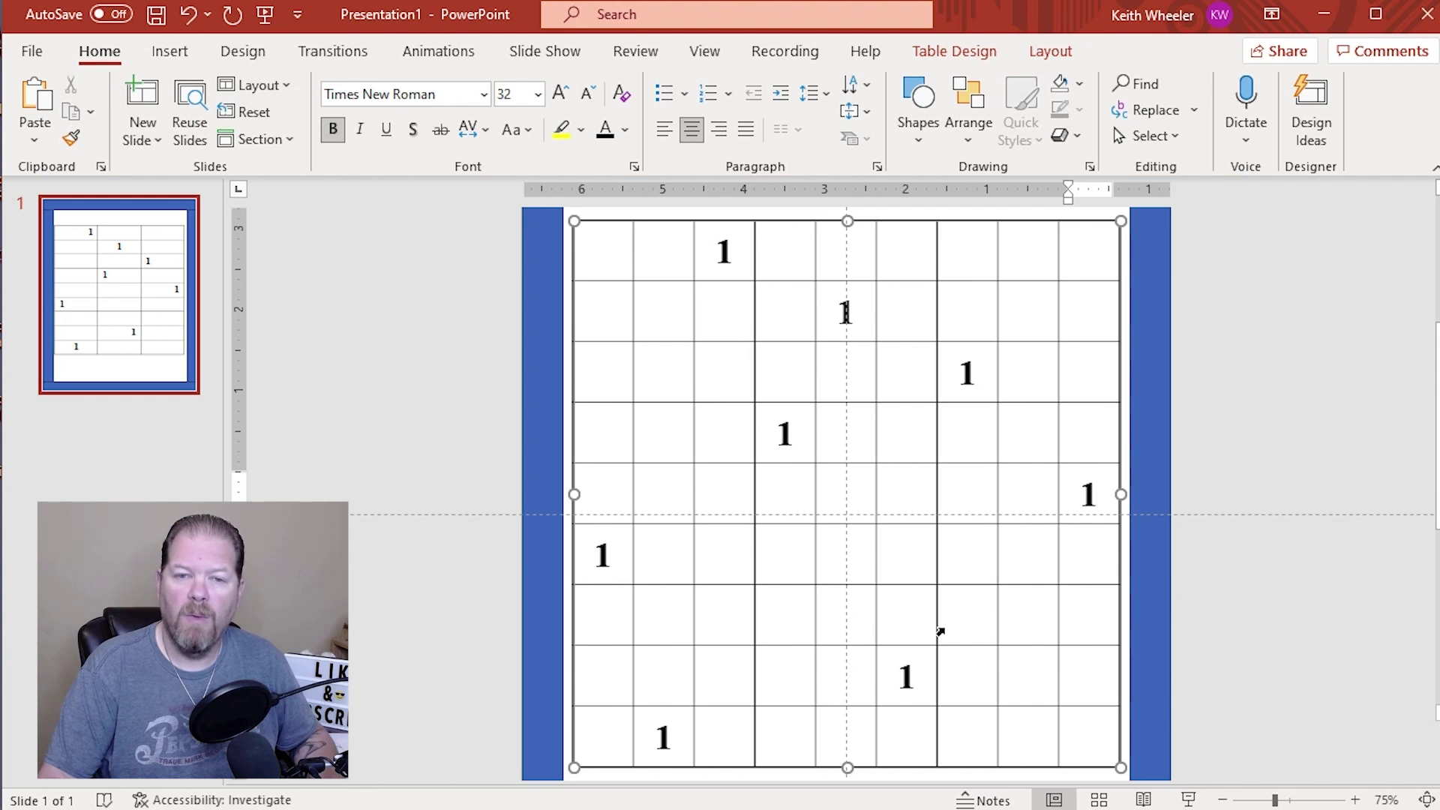
{"action": "left_click", "coordinate": [1038, 620]}
{"action": "type", "text": "1"}
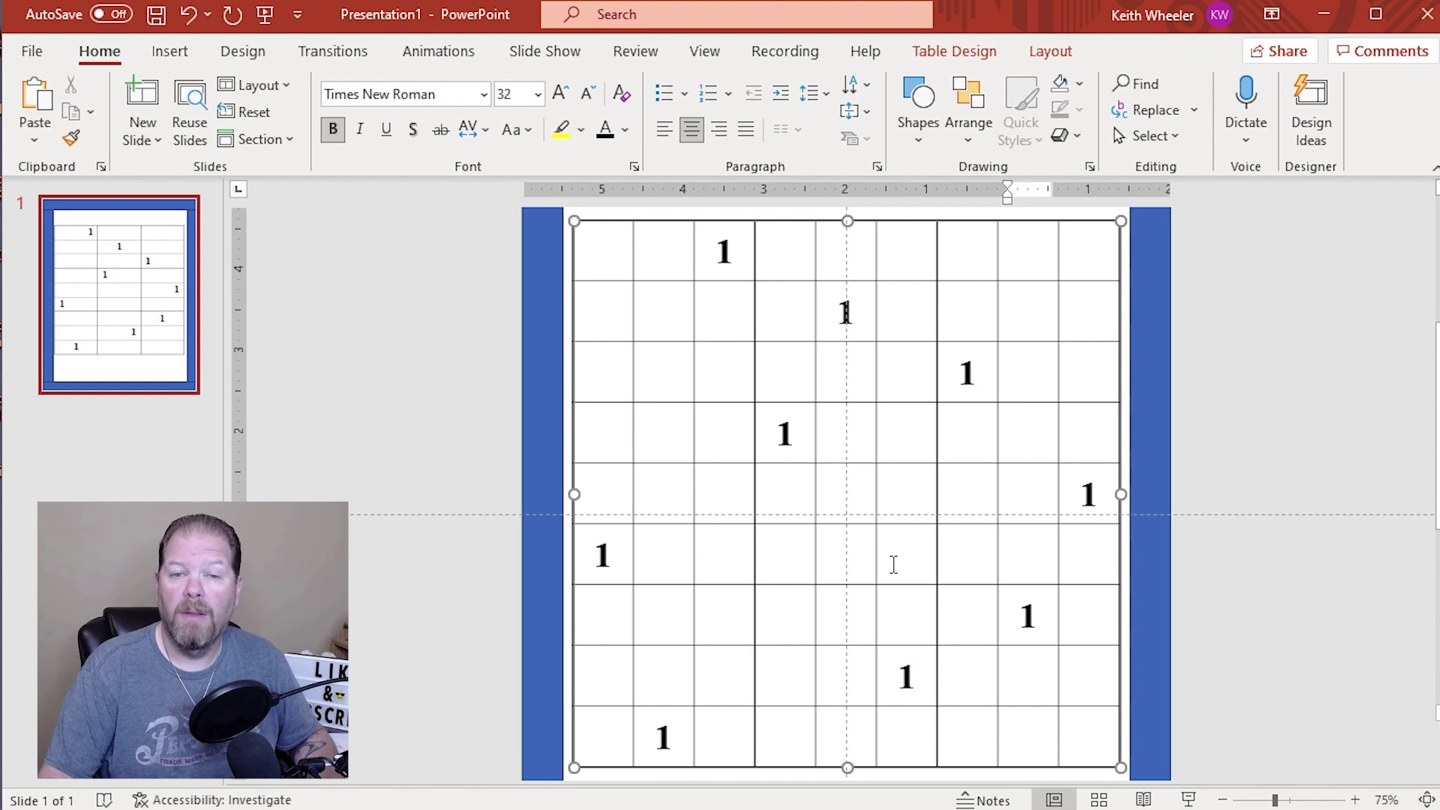
Step: Fill the empty cells that need the digits 2 and 3
{"action": "left_click", "coordinate": [663, 373]}
{"action": "type", "text": "2"}
{"action": "left_click", "coordinate": [724, 434]}
{"action": "type", "text": "2"}
{"action": "left_click", "coordinate": [602, 677]}
{"action": "type", "text": "2"}
{"action": "left_click", "coordinate": [1027, 312]}
{"action": "type", "text": "2"}
{"action": "left_click", "coordinate": [602, 312]}
{"action": "type", "text": "3"}
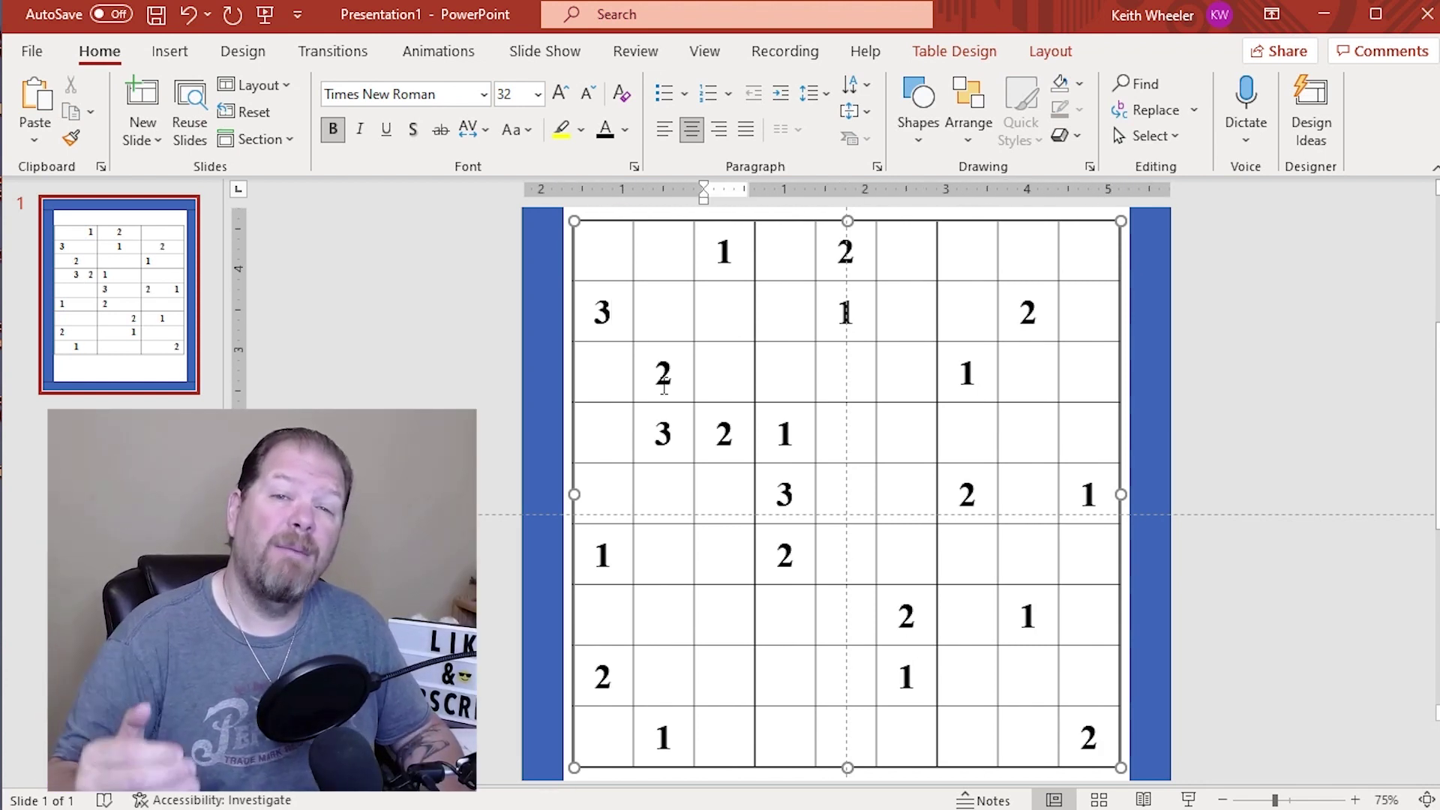
{"action": "left_click", "coordinate": [1027, 555]}
{"action": "type", "text": "3"}
{"action": "left_click", "coordinate": [967, 252]}
{"action": "type", "text": "3"}
Step: Place the 4s, including row 2 column 4, and the 5s in their empty cells
{"action": "left_click", "coordinate": [785, 312]}
{"action": "type", "text": "4"}
{"action": "left_click", "coordinate": [603, 373]}
{"action": "type", "text": "4"}
{"action": "left_click", "coordinate": [663, 495]}
{"action": "type", "text": "4"}
{"action": "left_click", "coordinate": [724, 615]}
{"action": "type", "text": "4"}
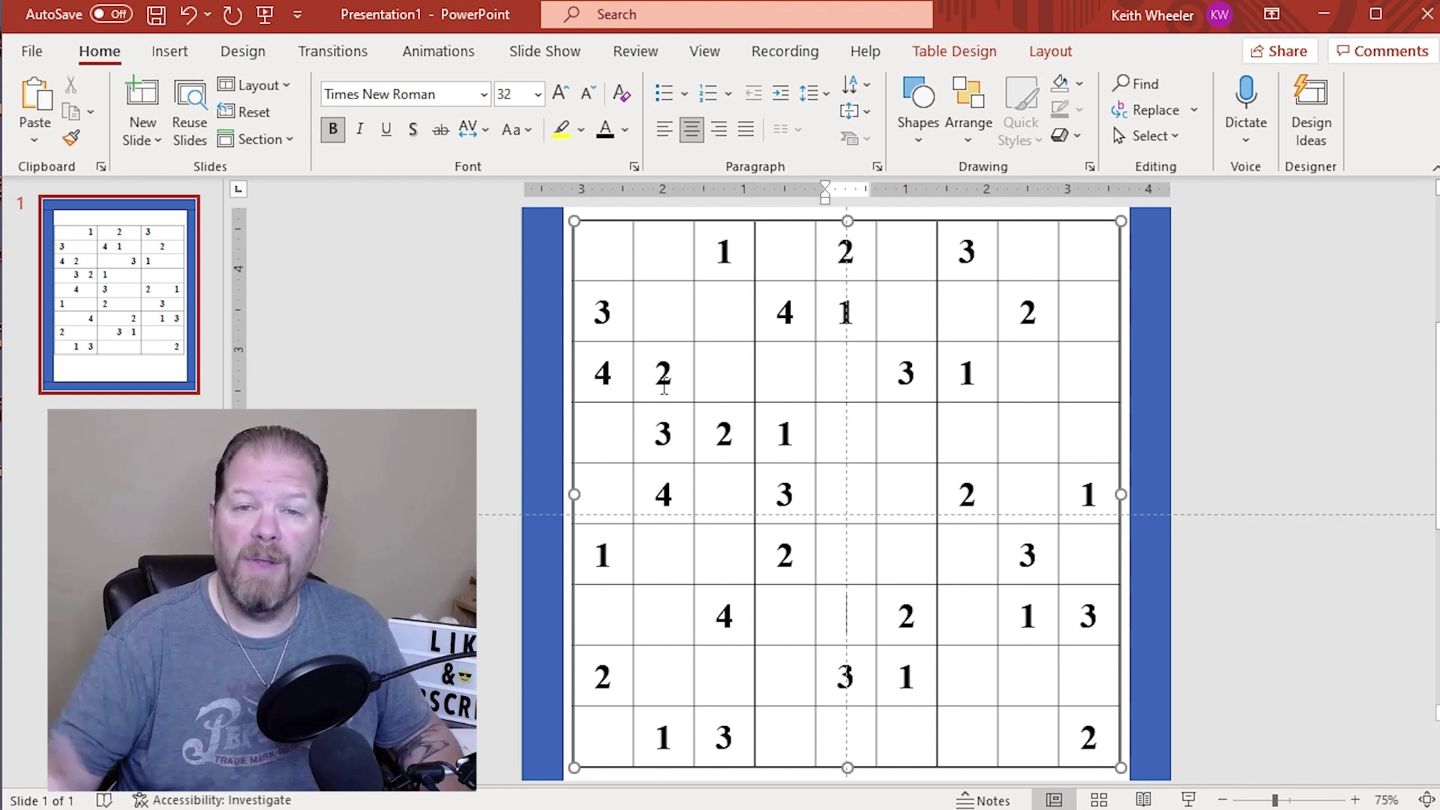
{"action": "left_click", "coordinate": [906, 555]}
{"action": "type", "text": "4"}
{"action": "left_click", "coordinate": [724, 495]}
{"action": "type", "text": "5"}
{"action": "left_click", "coordinate": [663, 677]}
{"action": "type", "text": "5"}
{"action": "left_click", "coordinate": [784, 737]}
{"action": "type", "text": "5"}
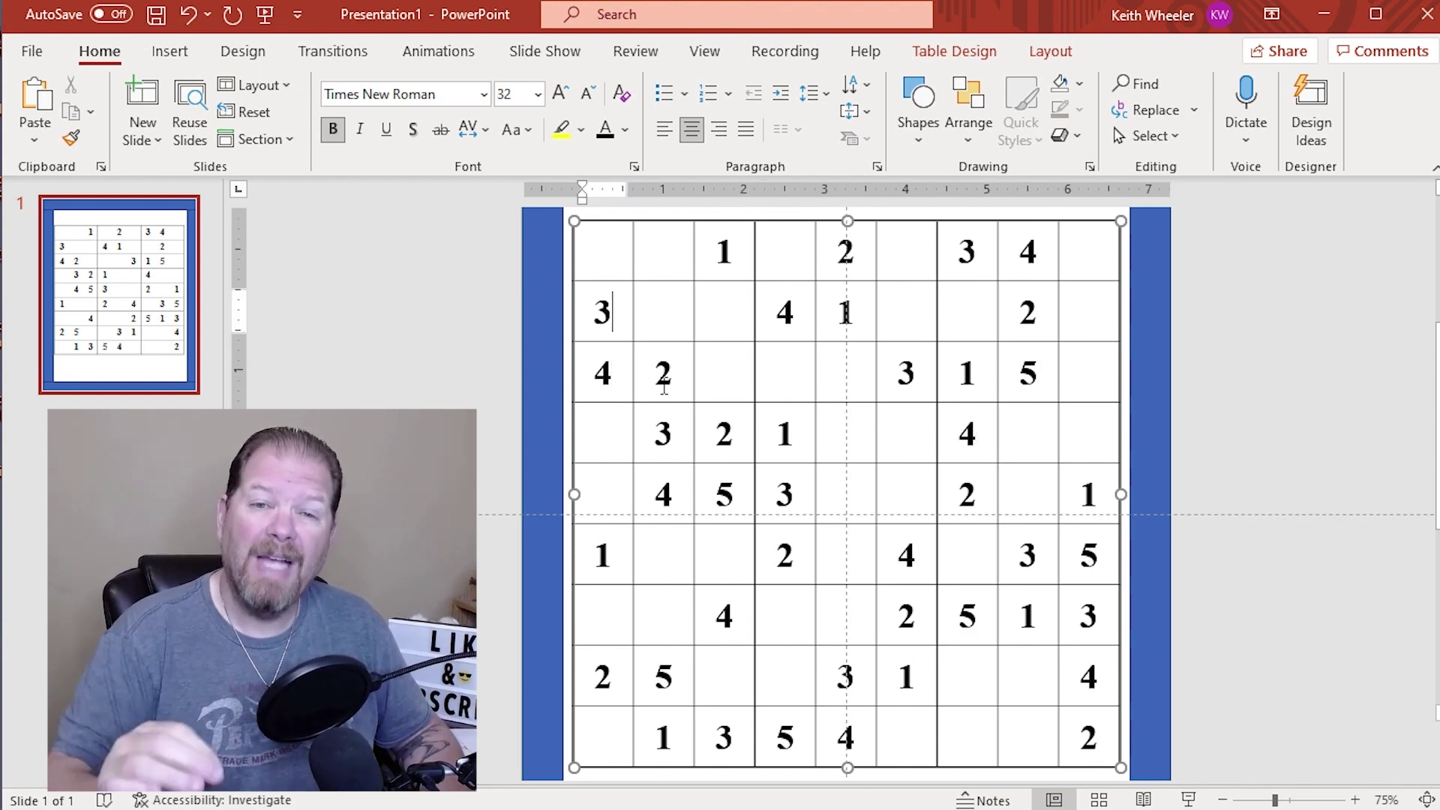
{"action": "left_click", "coordinate": [602, 251]}
{"action": "type", "text": "5"}
Step: Place the 6s and 7s in their empty cells
{"action": "left_click", "coordinate": [1088, 312]}
{"action": "type", "text": "6"}
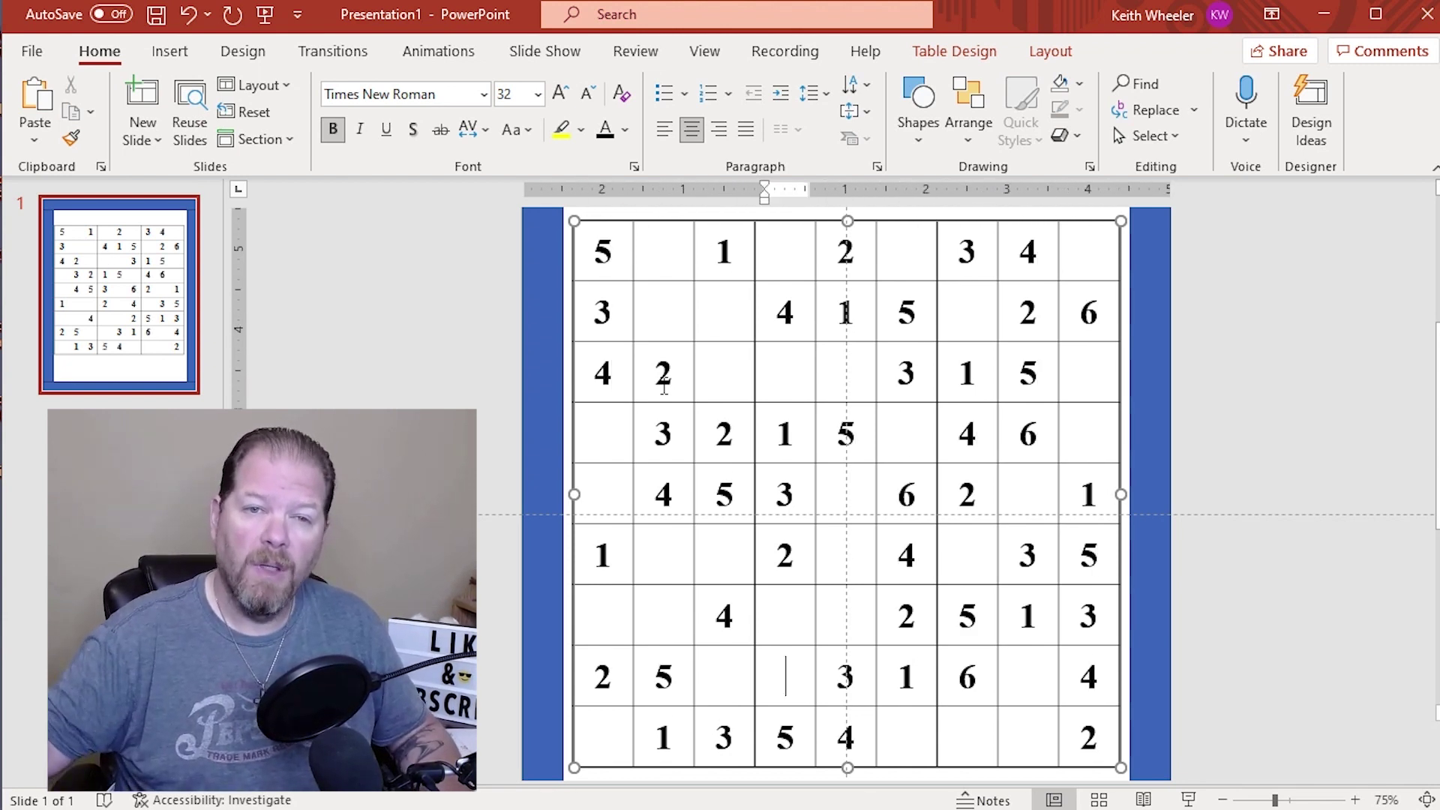
{"action": "left_click", "coordinate": [723, 555]}
{"action": "type", "text": "6"}
{"action": "left_click", "coordinate": [663, 251]}
{"action": "type", "text": "6"}
{"action": "left_click", "coordinate": [663, 312]}
{"action": "type", "text": "7"}
{"action": "left_click", "coordinate": [1088, 252]}
{"action": "type", "text": "7"}
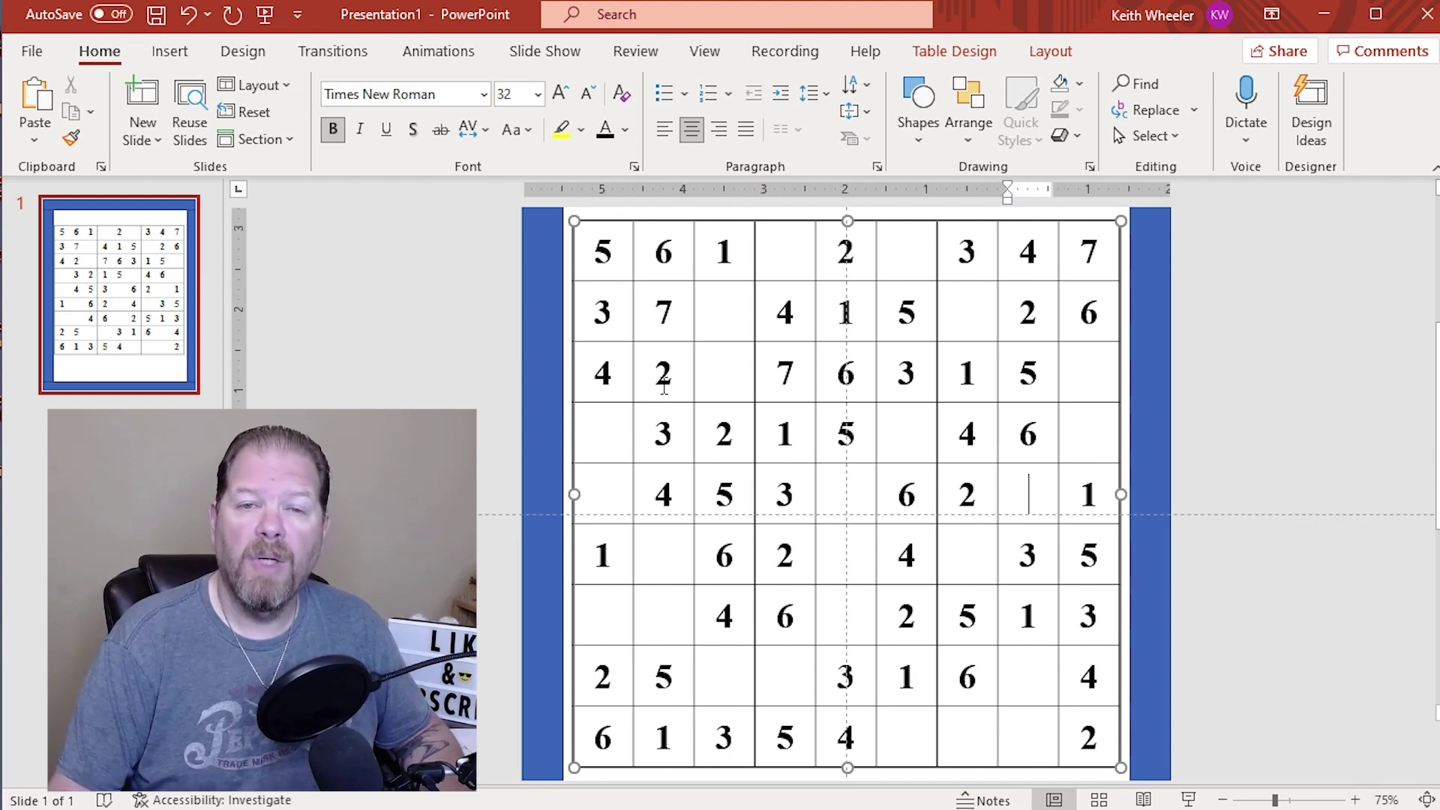
{"action": "left_click", "coordinate": [968, 555]}
{"action": "type", "text": "7"}
{"action": "left_click", "coordinate": [845, 616]}
{"action": "type", "text": "7"}
{"action": "left_click", "coordinate": [1027, 737]}
{"action": "type", "text": "7"}
Step: Fill the last empty cells with the remaining 8s and 9s
{"action": "left_click", "coordinate": [1088, 372]}
{"action": "type", "text": "8"}
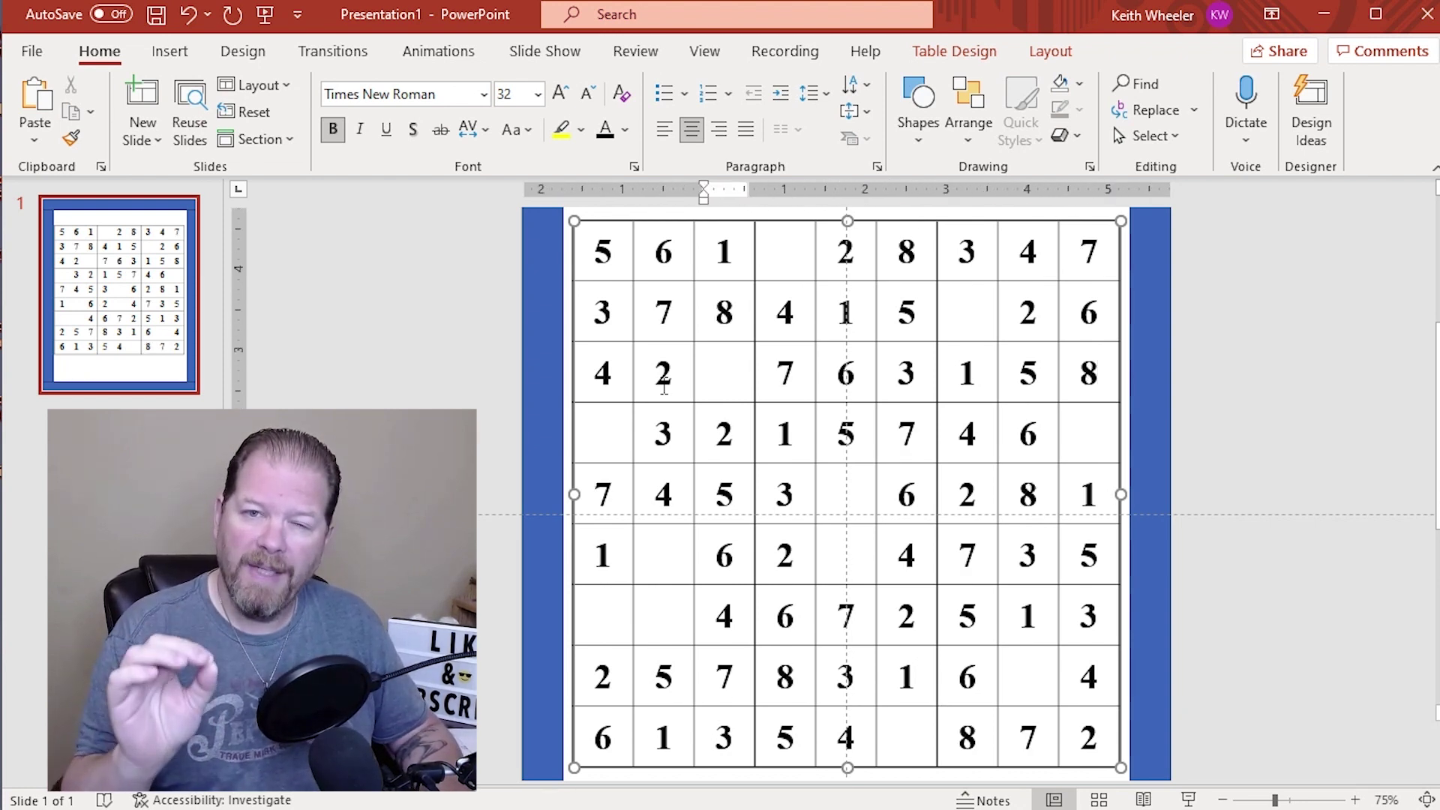
{"action": "left_click", "coordinate": [602, 433]}
{"action": "type", "text": "8"}
{"action": "left_click", "coordinate": [1089, 434]}
{"action": "type", "text": "9"}
{"action": "left_click", "coordinate": [784, 252]}
{"action": "type", "text": "9"}
{"action": "left_click", "coordinate": [906, 737]}
{"action": "type", "text": "9"}
{"action": "left_click", "coordinate": [1027, 676]}
{"action": "type", "text": "9"}
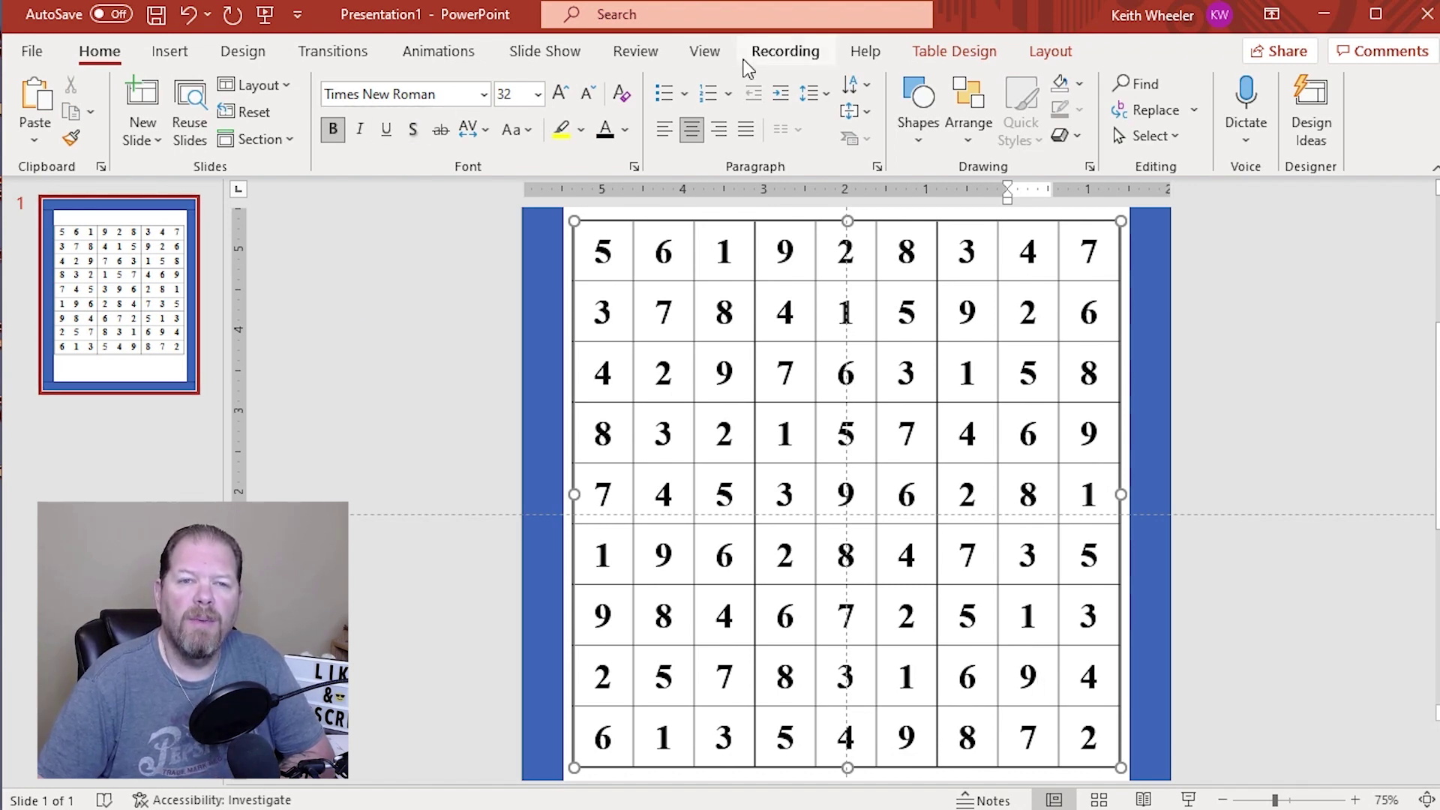
Step: Duplicate slide 1 to create a second slide with the solved grid
{"action": "left_click", "coordinate": [709, 52]}
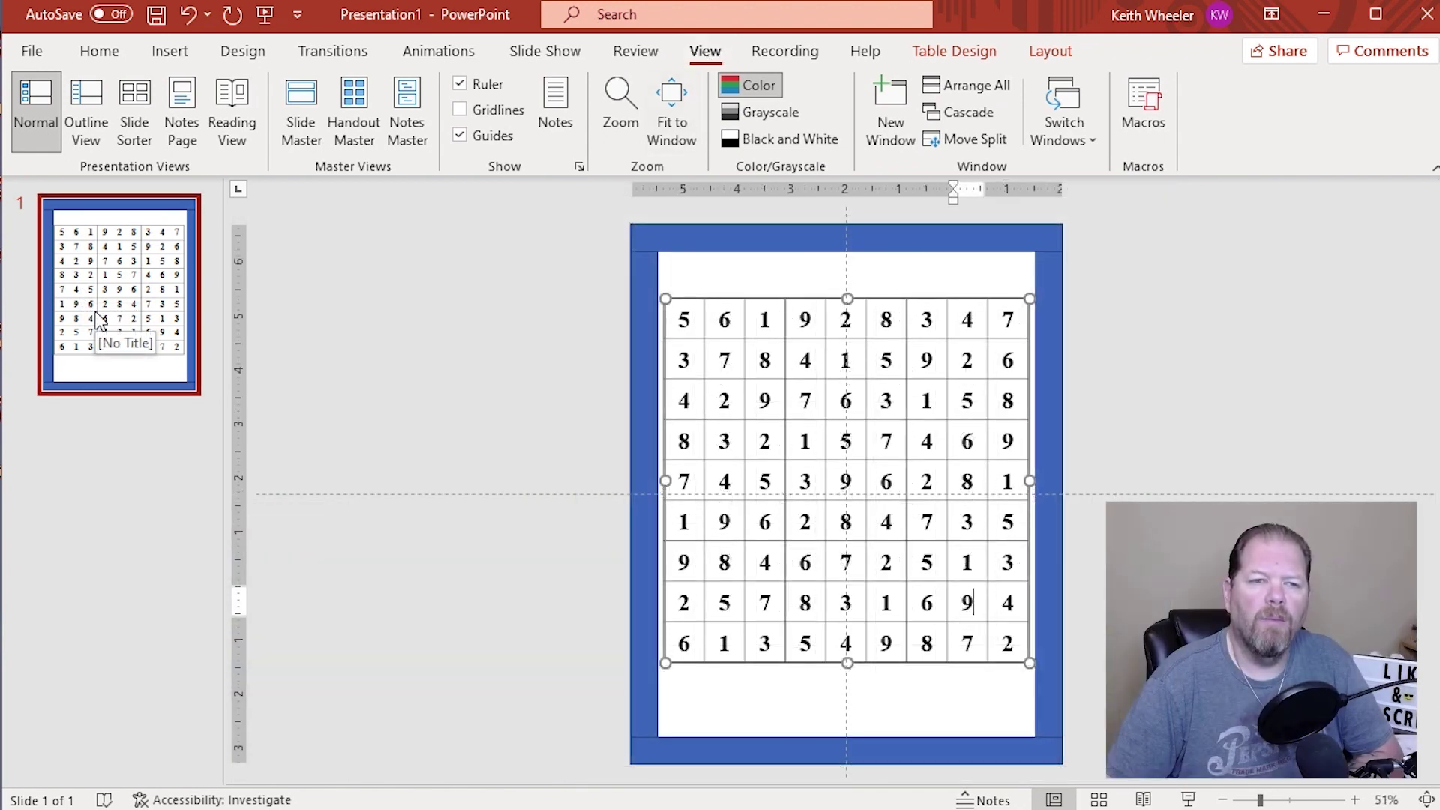
{"action": "right_click", "coordinate": [97, 330]}
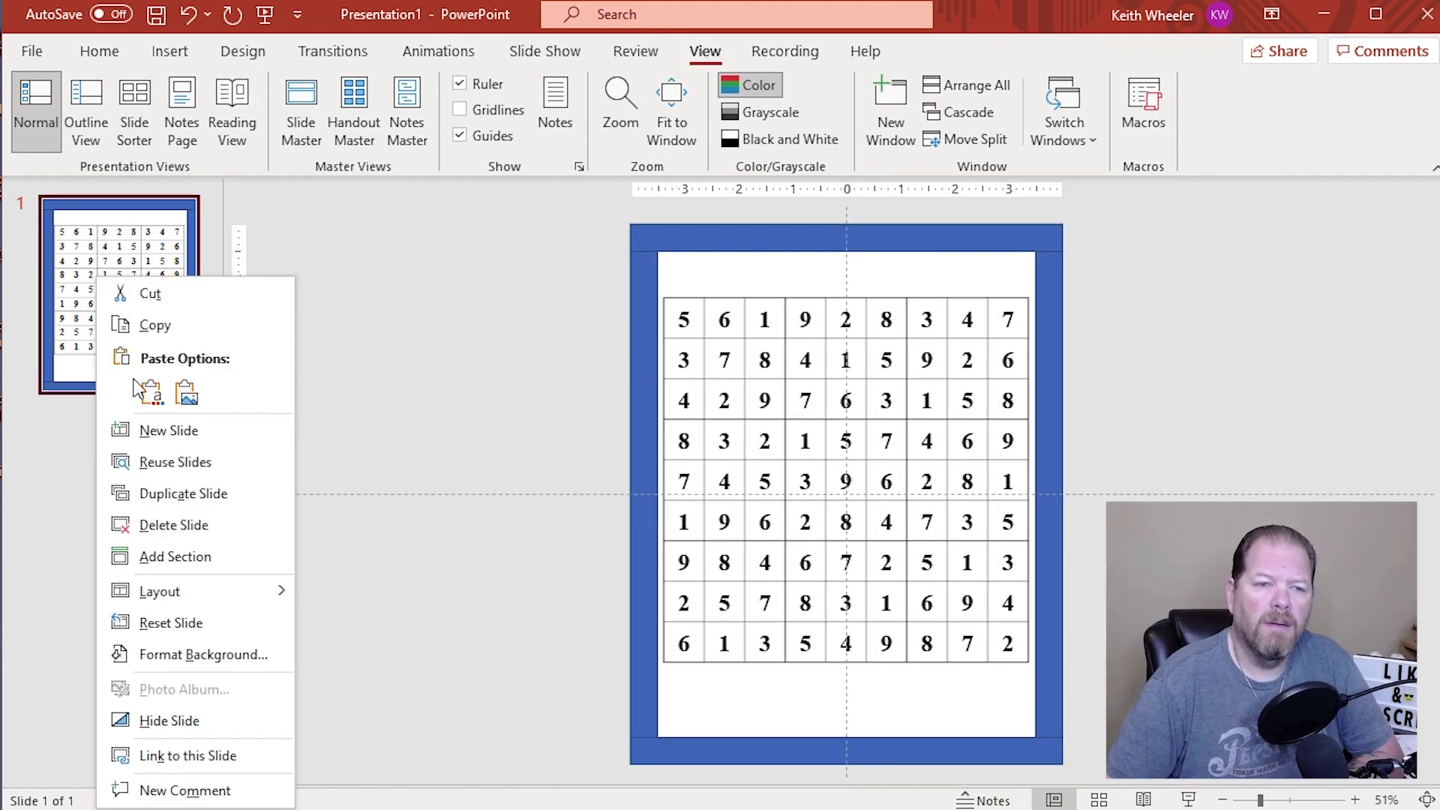
{"action": "left_click", "coordinate": [209, 489]}
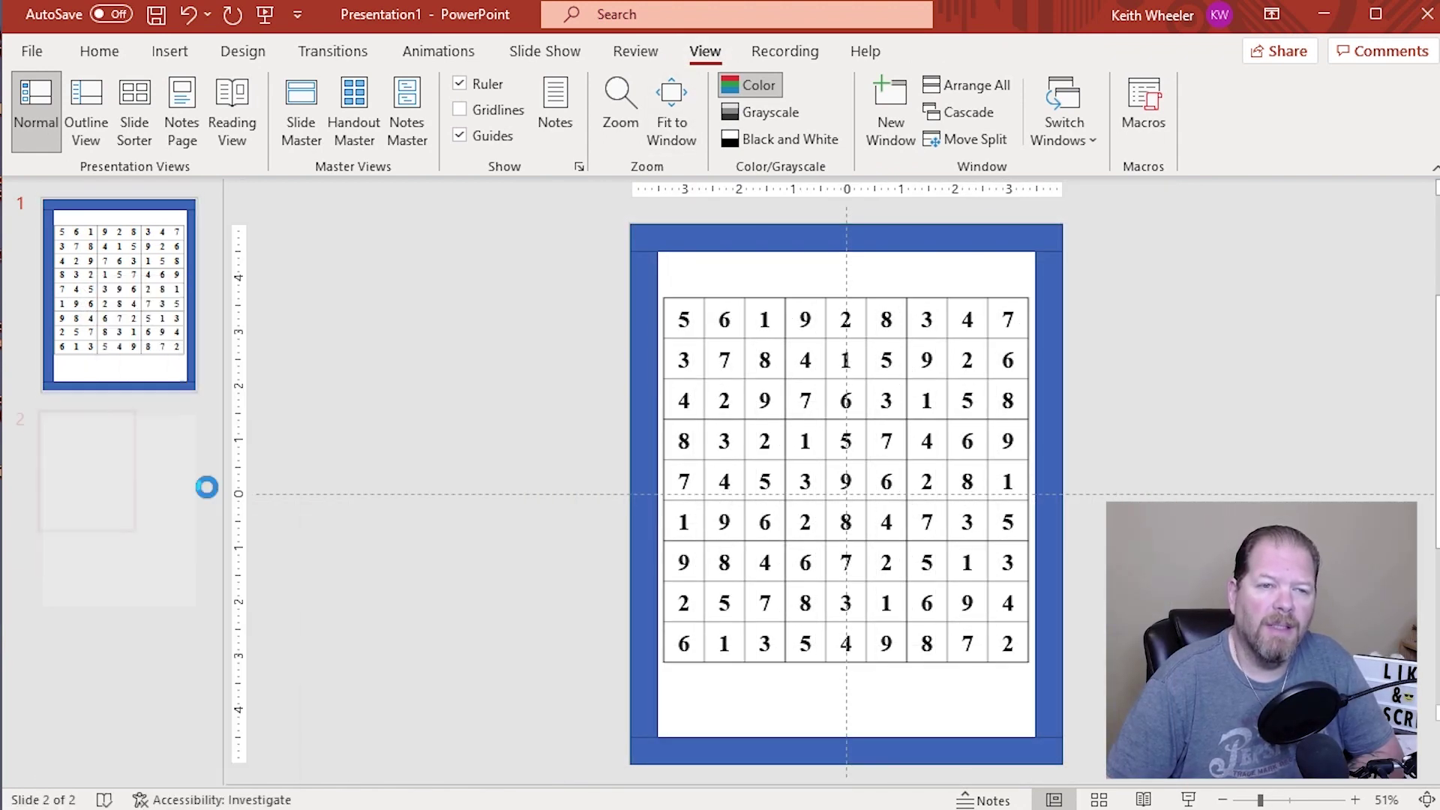
Step: Delete the blue border frame from slide 1
{"action": "left_click", "coordinate": [190, 375]}
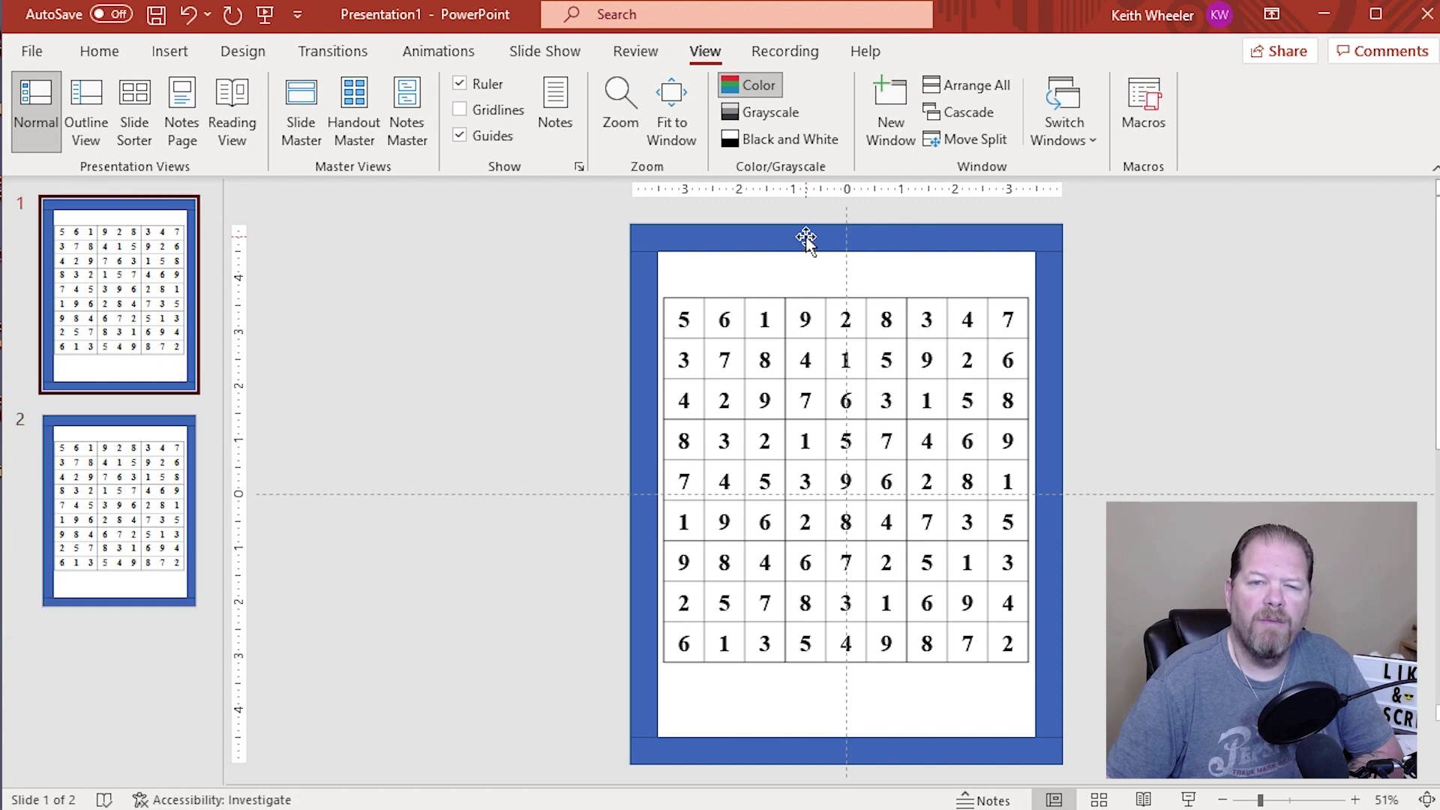
{"action": "left_click_drag", "start_coordinate": [807, 236], "coordinate": [794, 254]}
{"action": "key", "text": "Delete"}
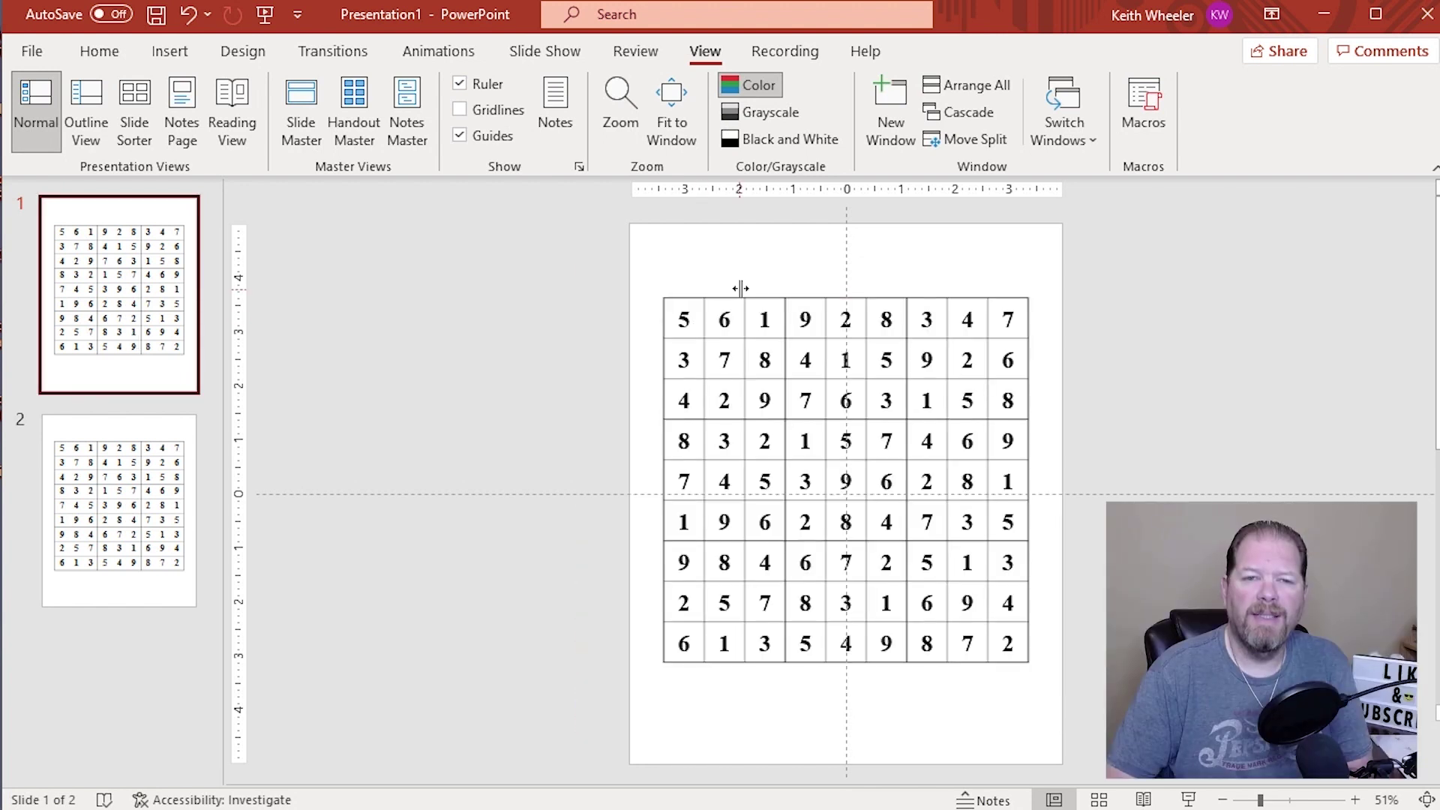
Step: On slide 1, delete the 6 in row 1, first-column digits, and the 8 in row 2
{"action": "double_click", "coordinate": [722, 328]}
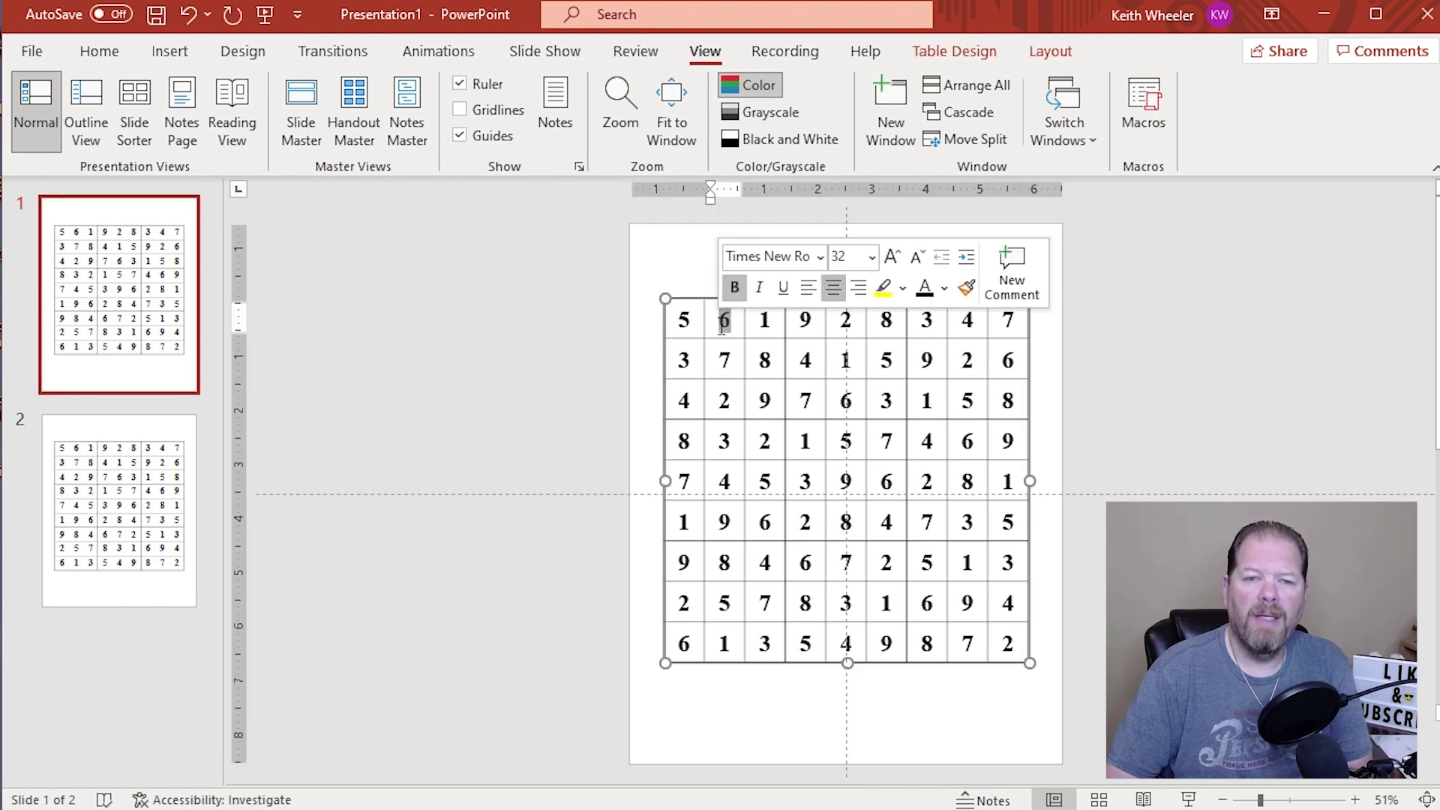
{"action": "key", "text": "Delete"}
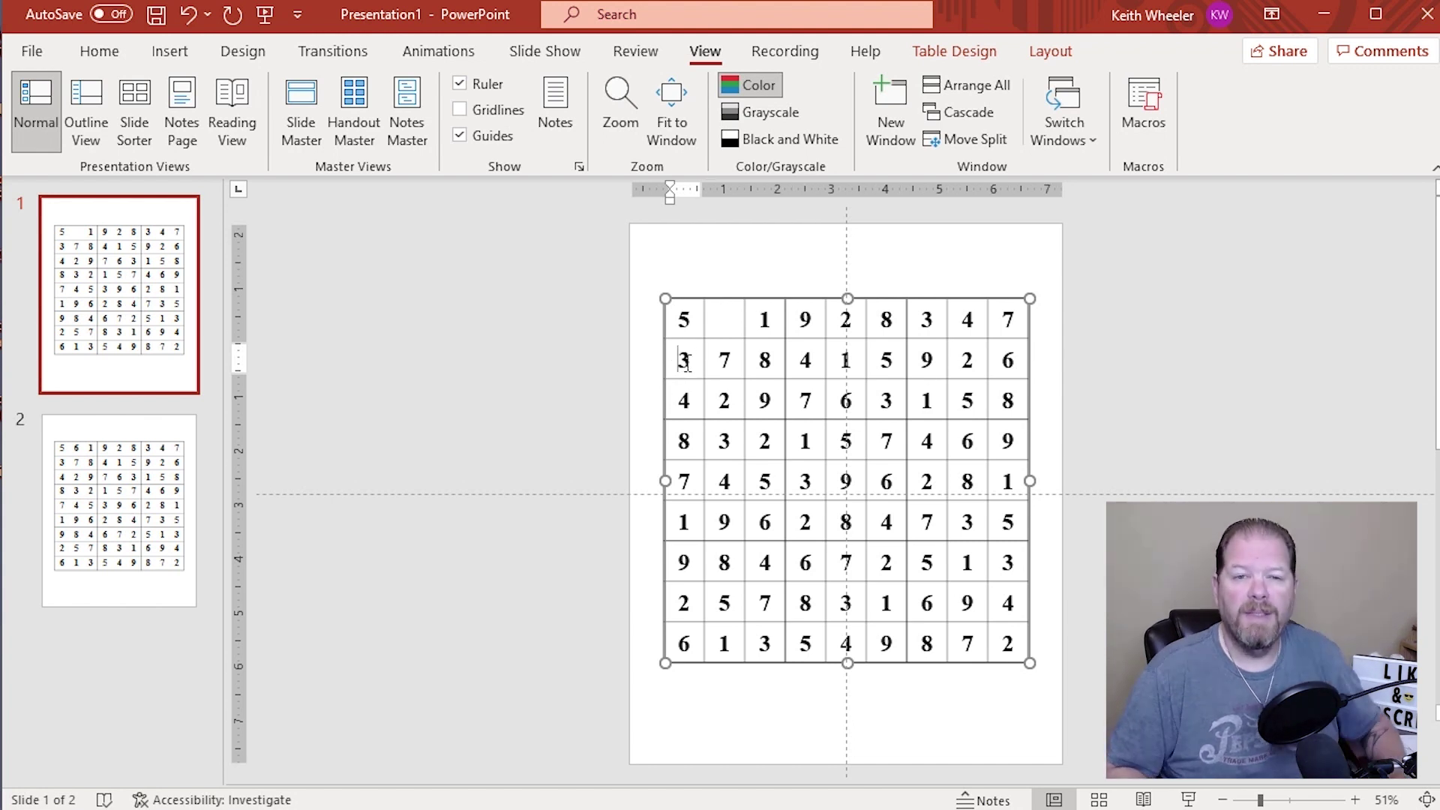
{"action": "left_click", "coordinate": [685, 365]}
{"action": "key", "text": "shift+Down"}
{"action": "key", "text": "shift+Down"}
{"action": "key", "text": "shift+Down"}
{"action": "key", "text": "shift+Down"}
{"action": "key", "text": "Delete"}
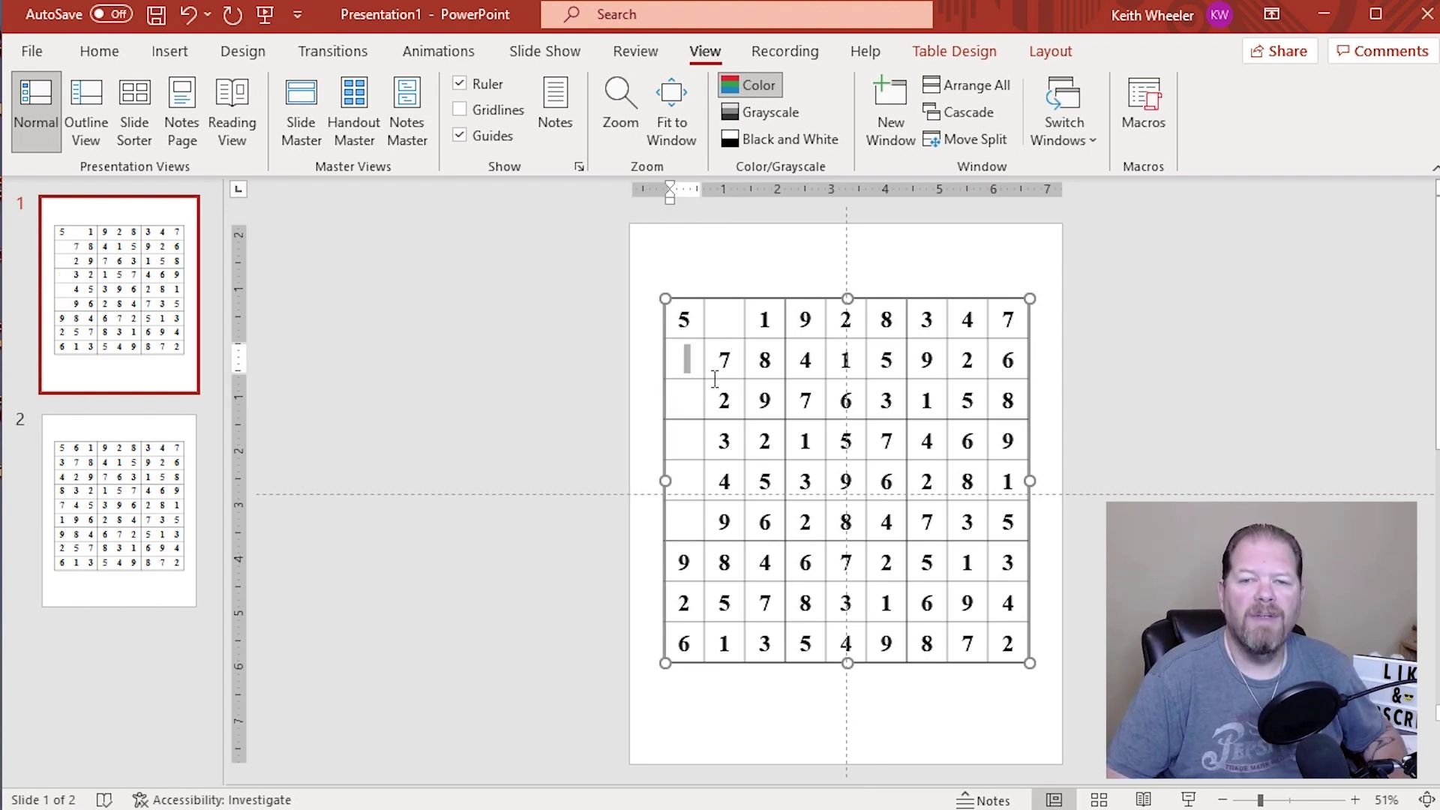
{"action": "left_click", "coordinate": [770, 361]}
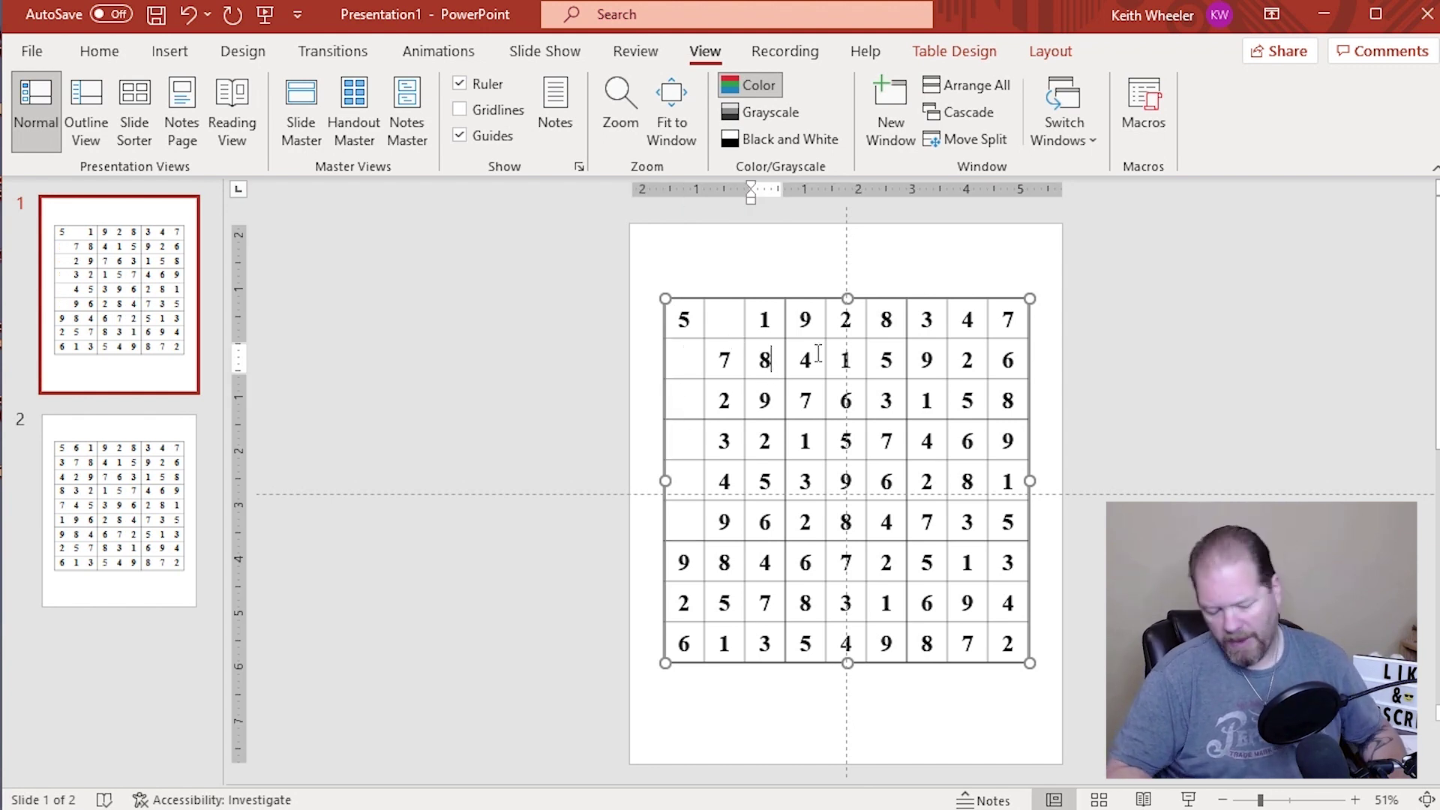
{"action": "key", "text": "BackSpace"}
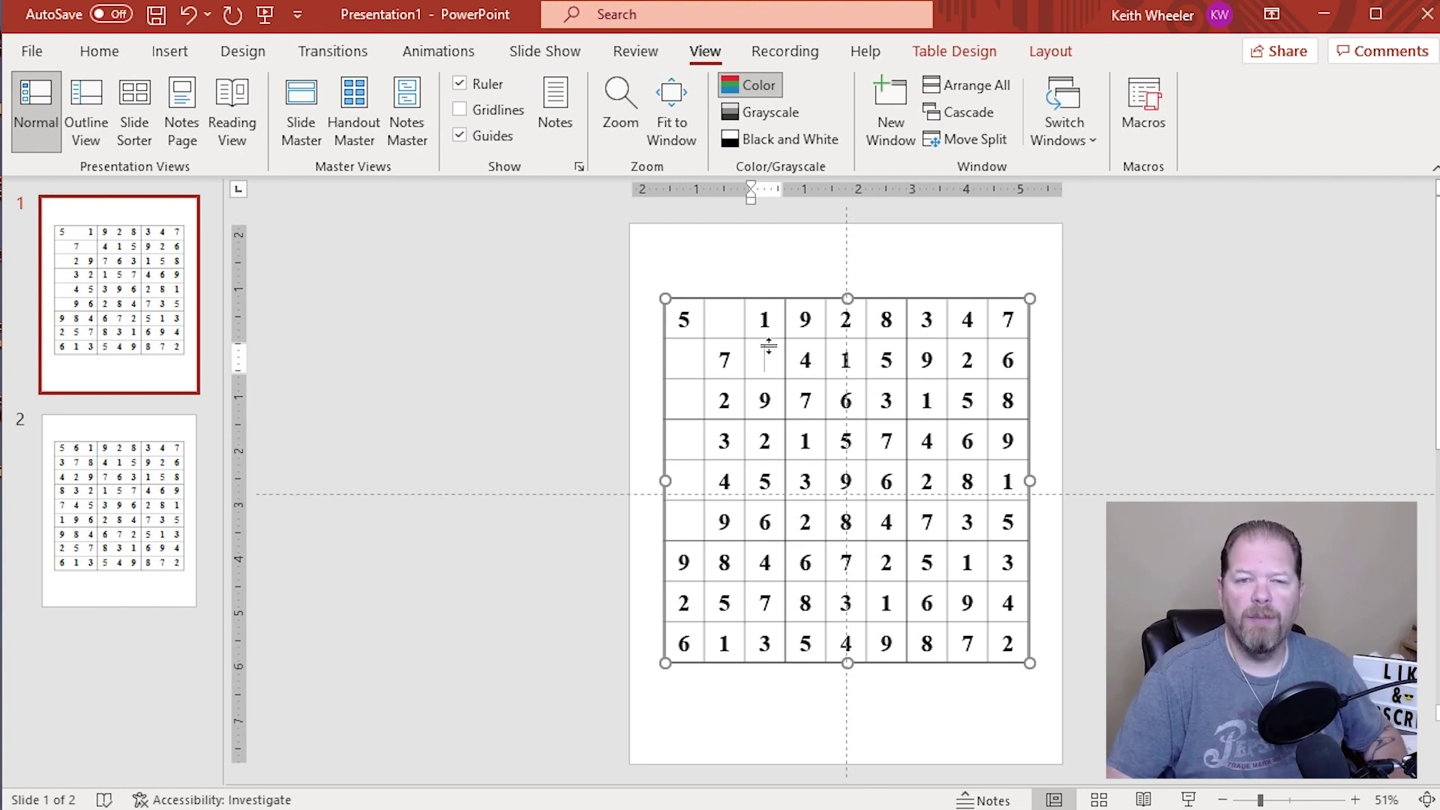
Step: Clear the 9, 4 and 7 in column four and the 5 in row 5, column 3
{"action": "left_click", "coordinate": [842, 361]}
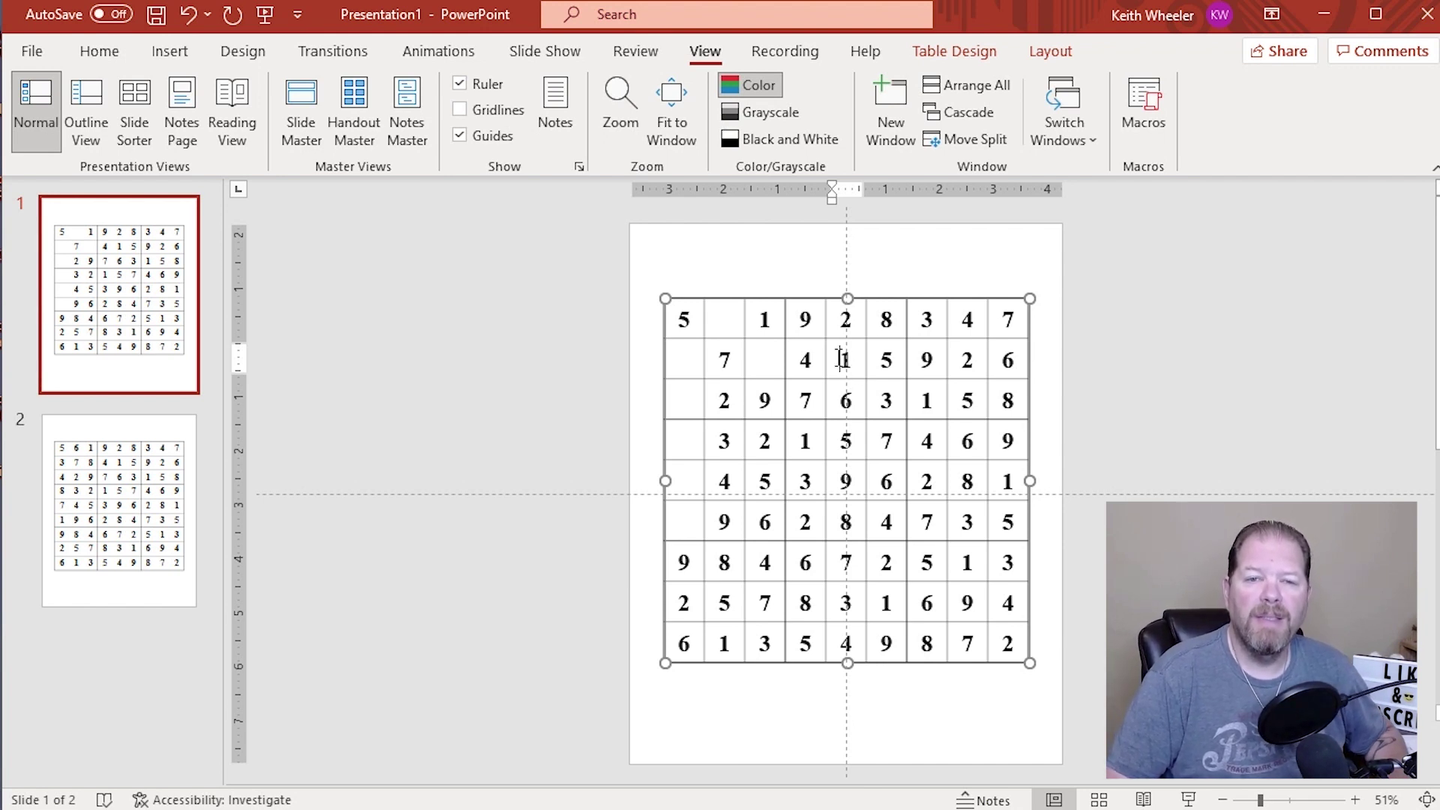
{"action": "left_click_drag", "start_coordinate": [807, 328], "coordinate": [818, 398]}
{"action": "key", "text": "Delete"}
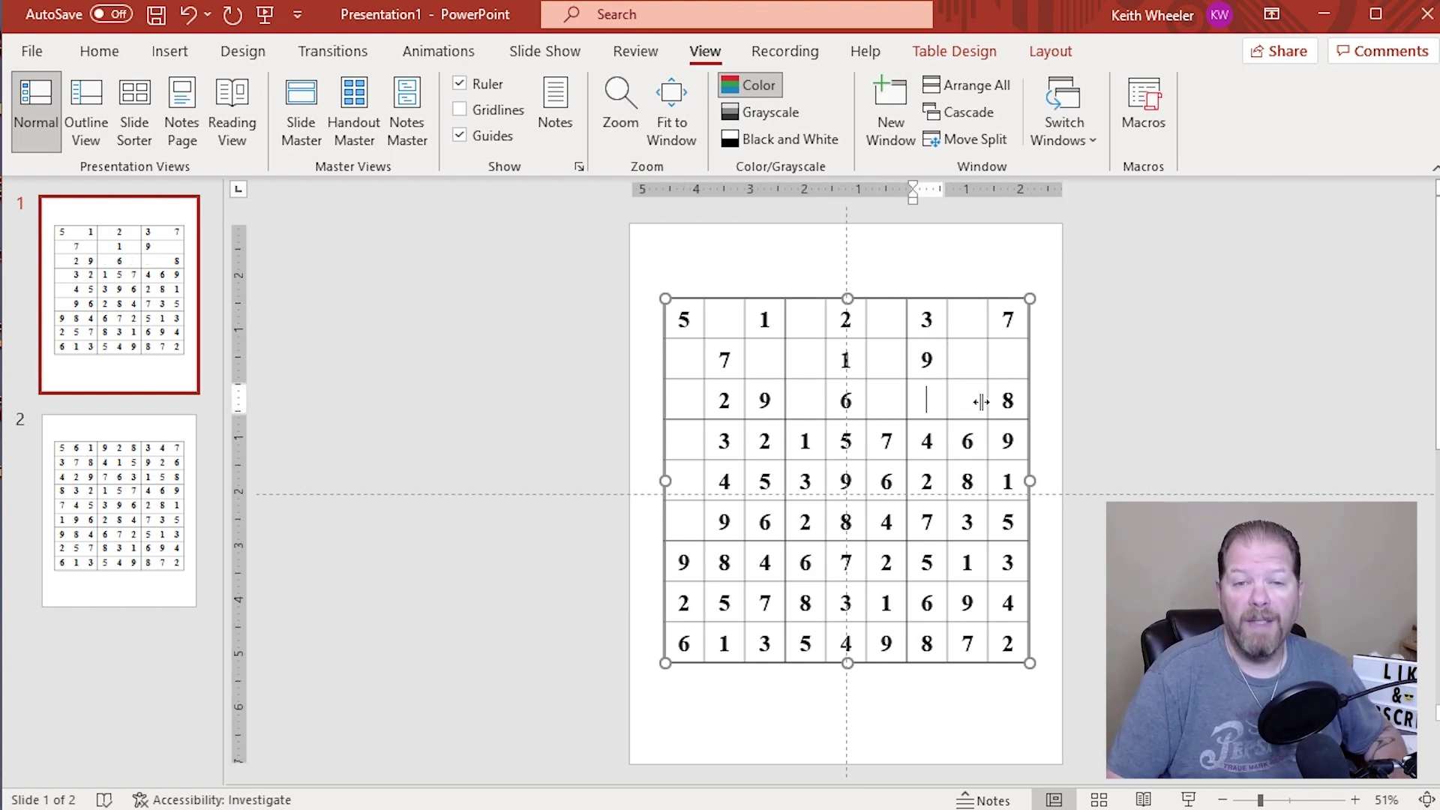
{"action": "left_click", "coordinate": [762, 482]}
{"action": "key", "text": "Delete"}
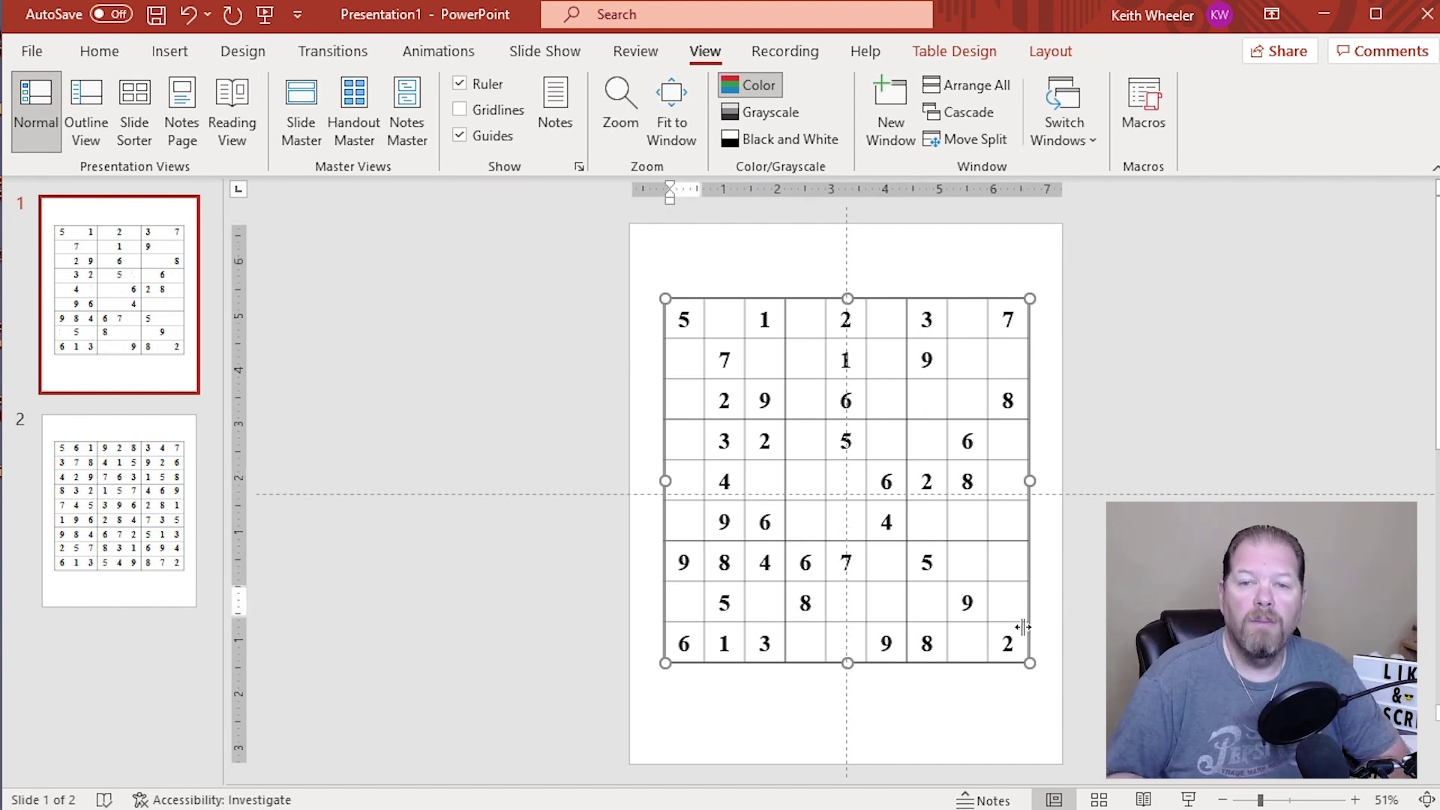
{"action": "key", "text": "Down"}
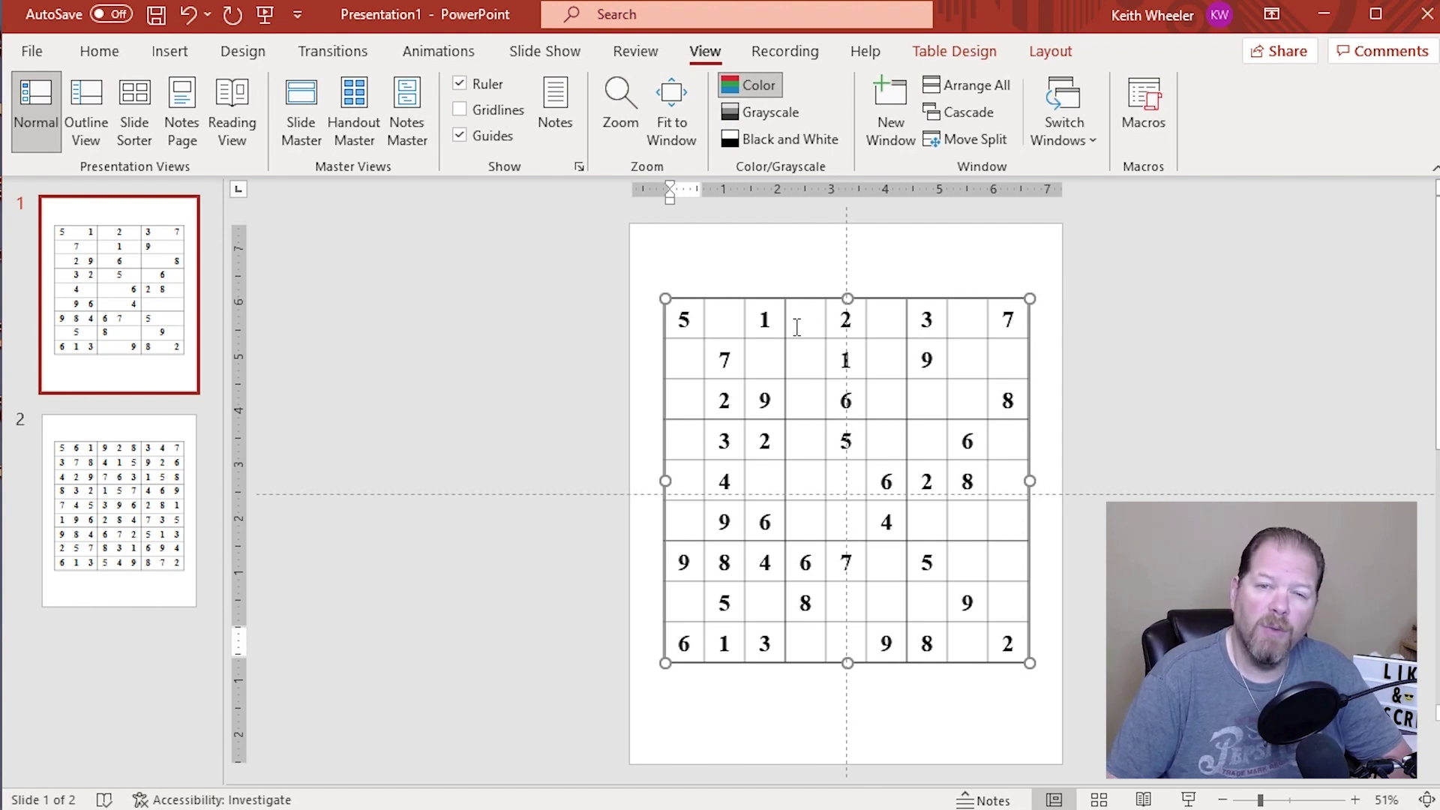
{"action": "left_click", "coordinate": [74, 542]}
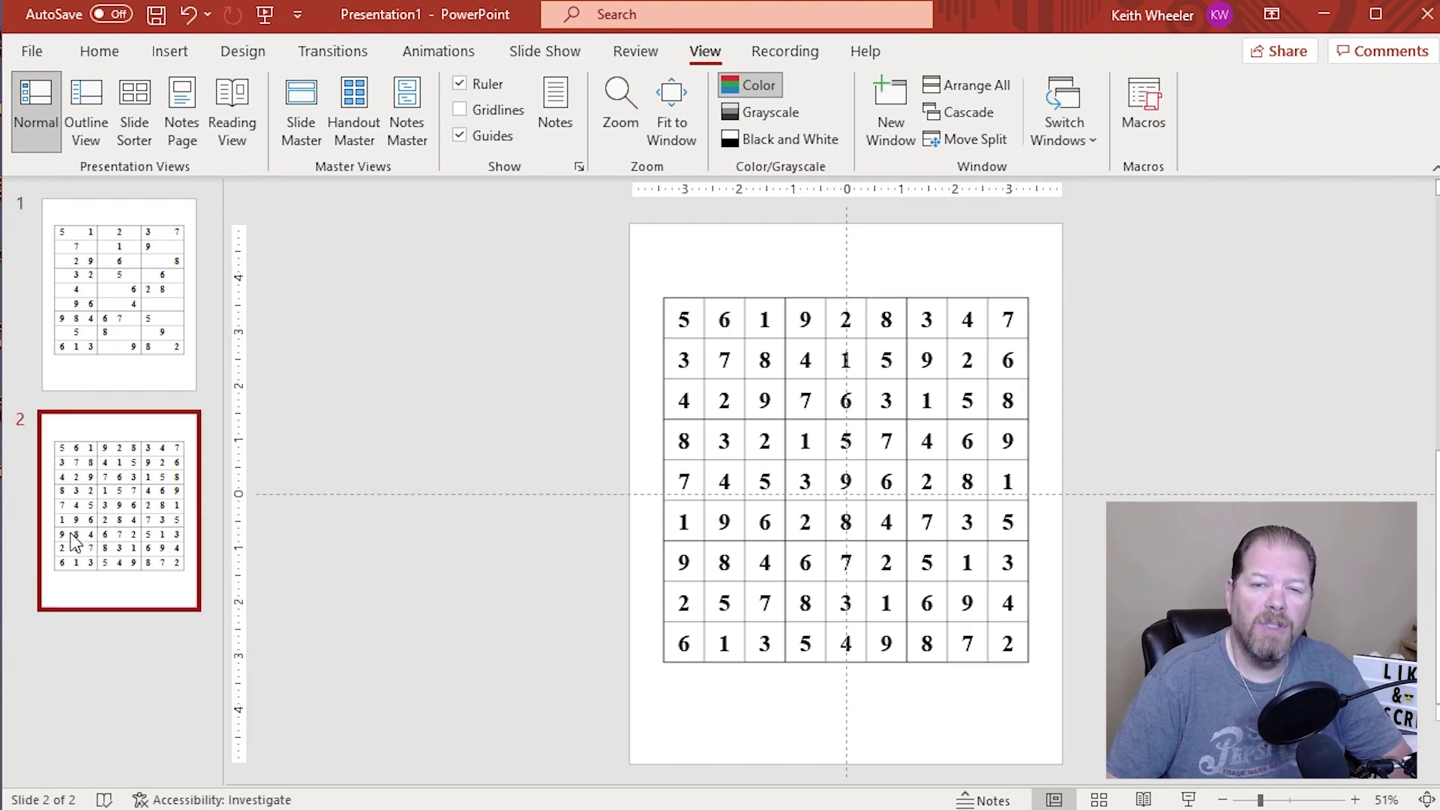
{"action": "left_click", "coordinate": [157, 365]}
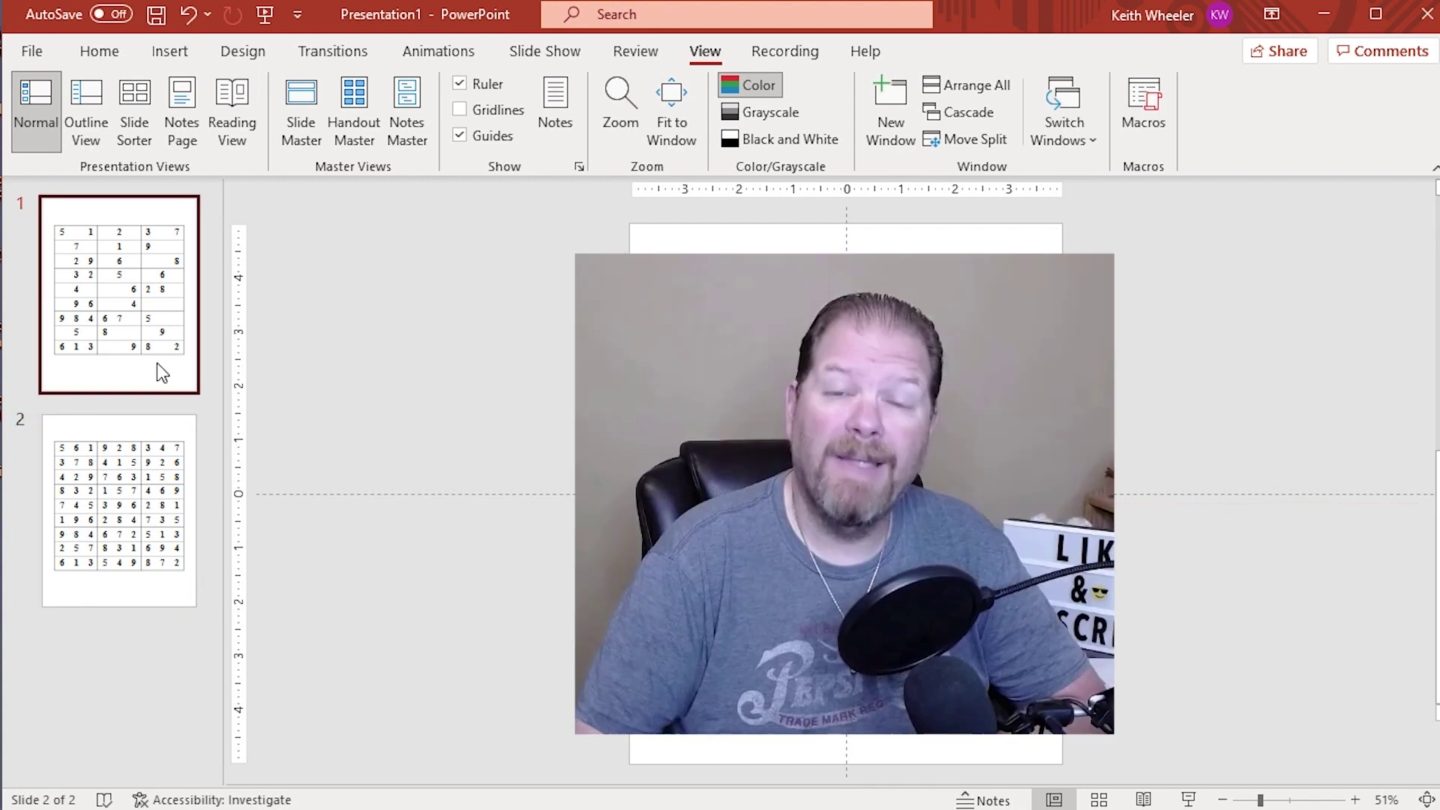